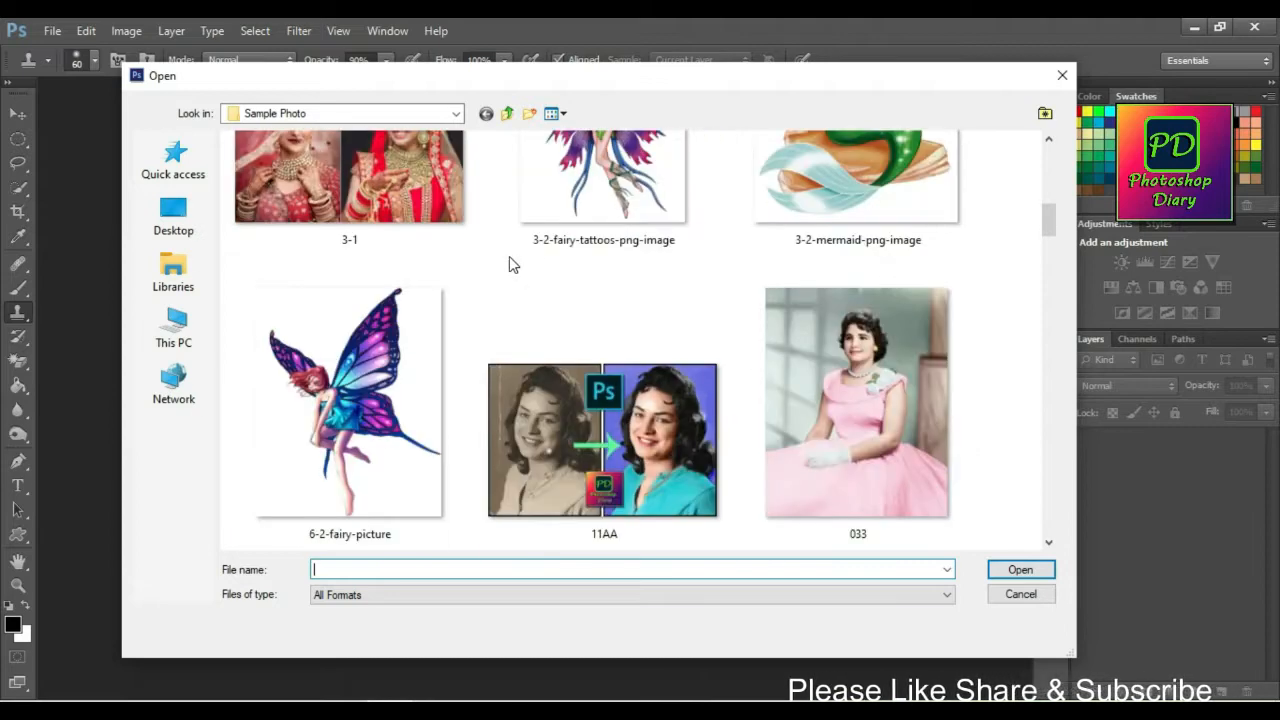
# - Open the hair-style-for-girl photo from the Sample Photo folder
pyautogui.scroll(-15, 509, 263)
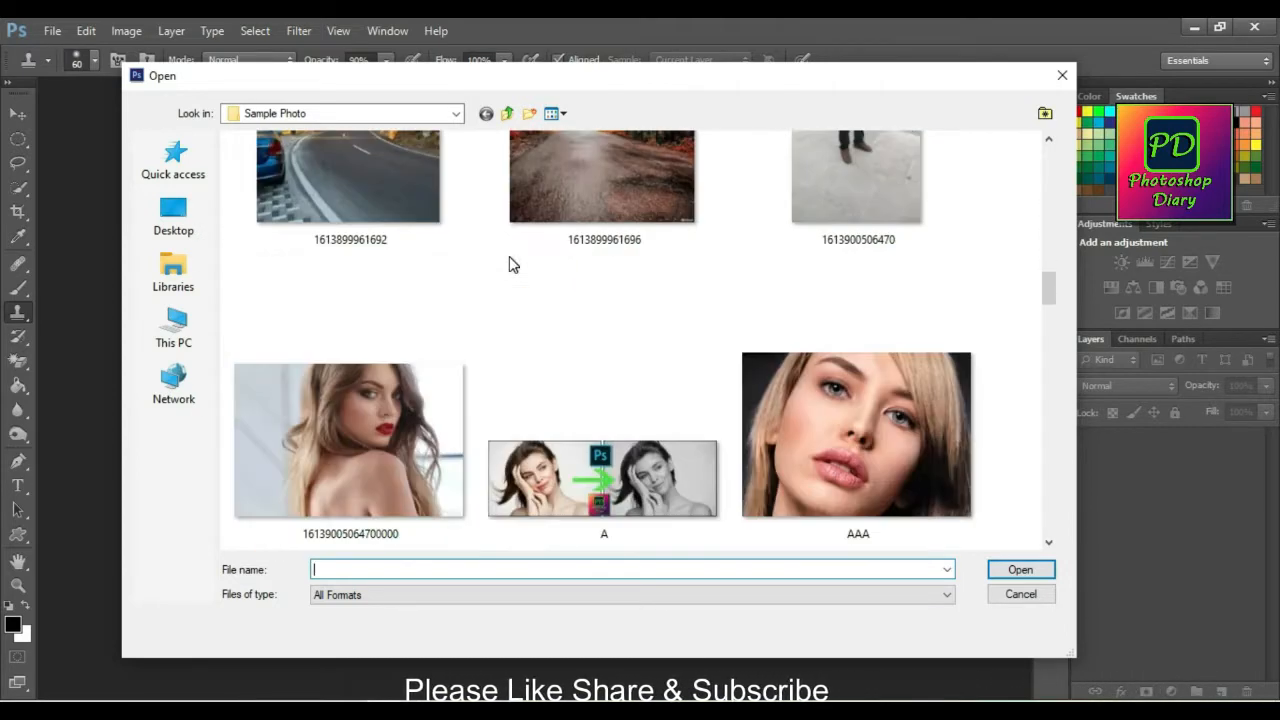
pyautogui.scroll(-12, 509, 263)
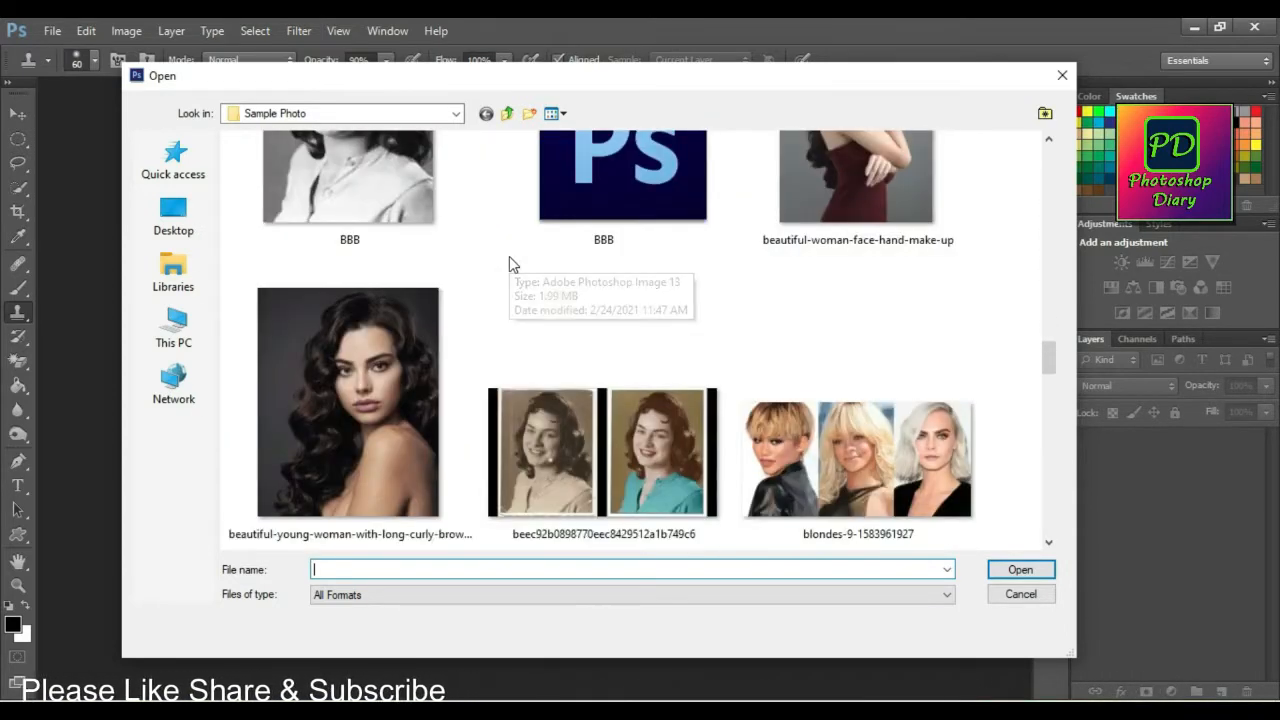
pyautogui.scroll(-8, 509, 263)
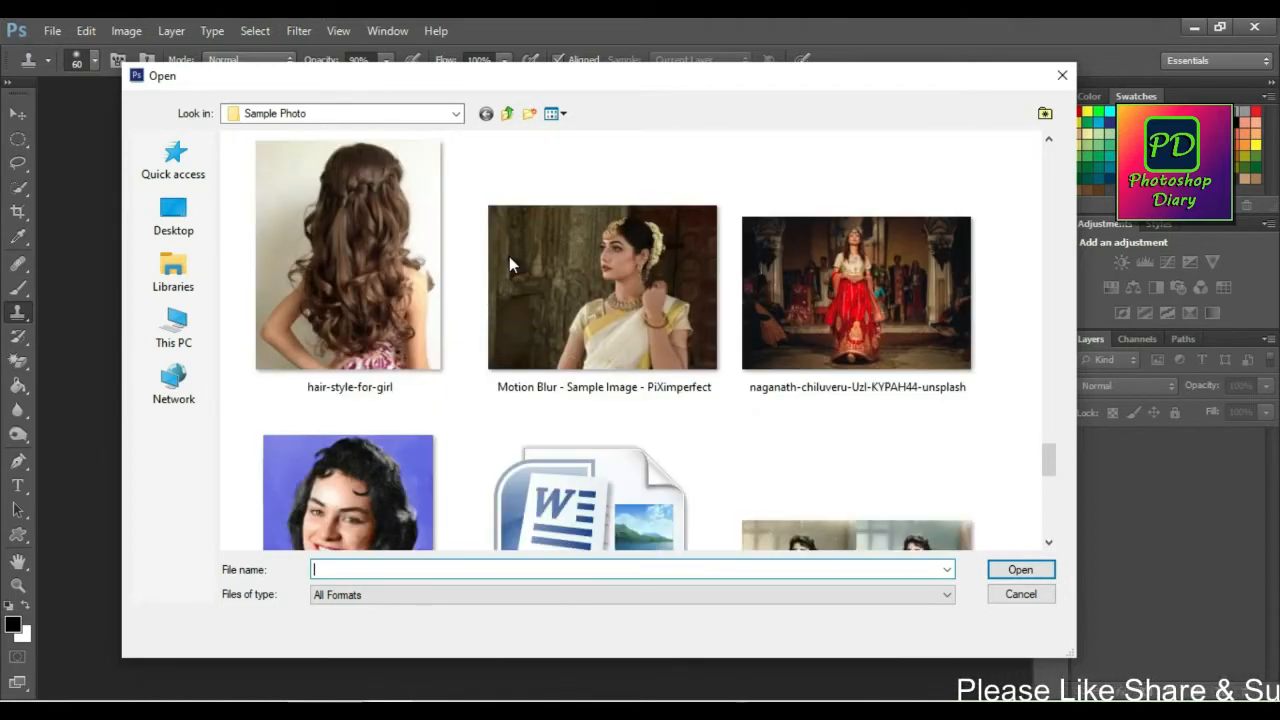
pyautogui.click(350, 270)
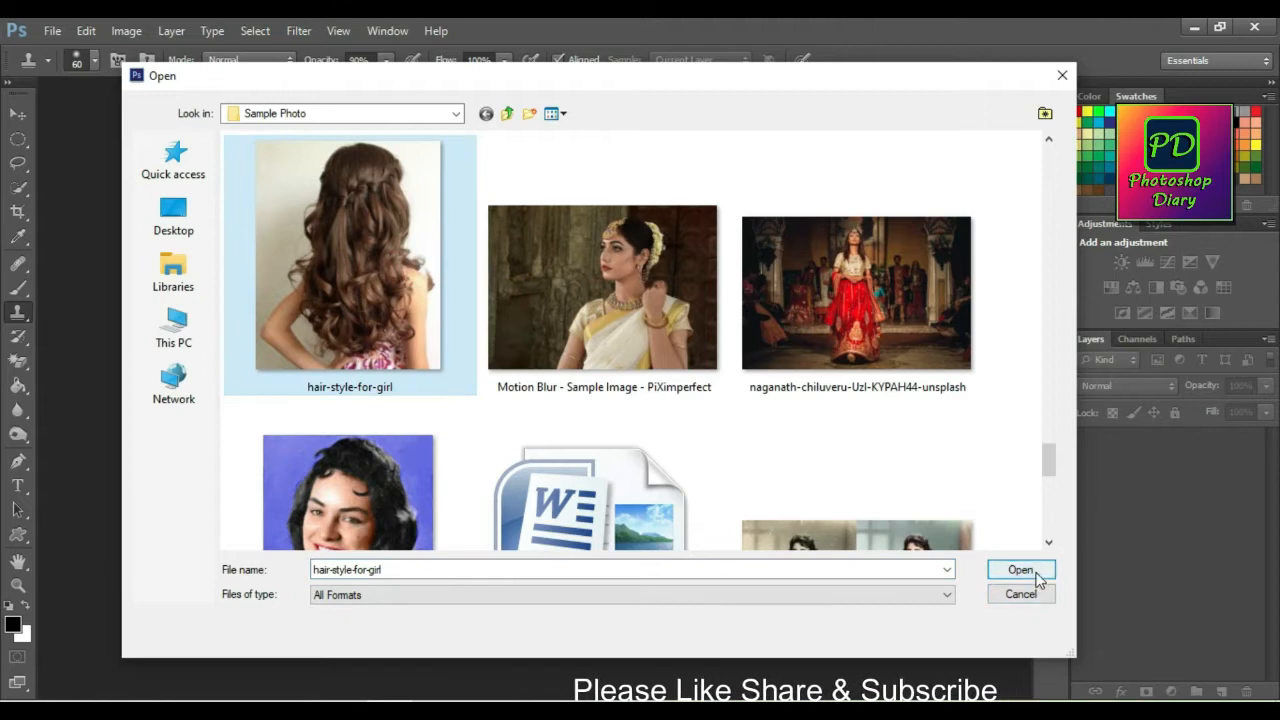
pyautogui.click(1021, 570)
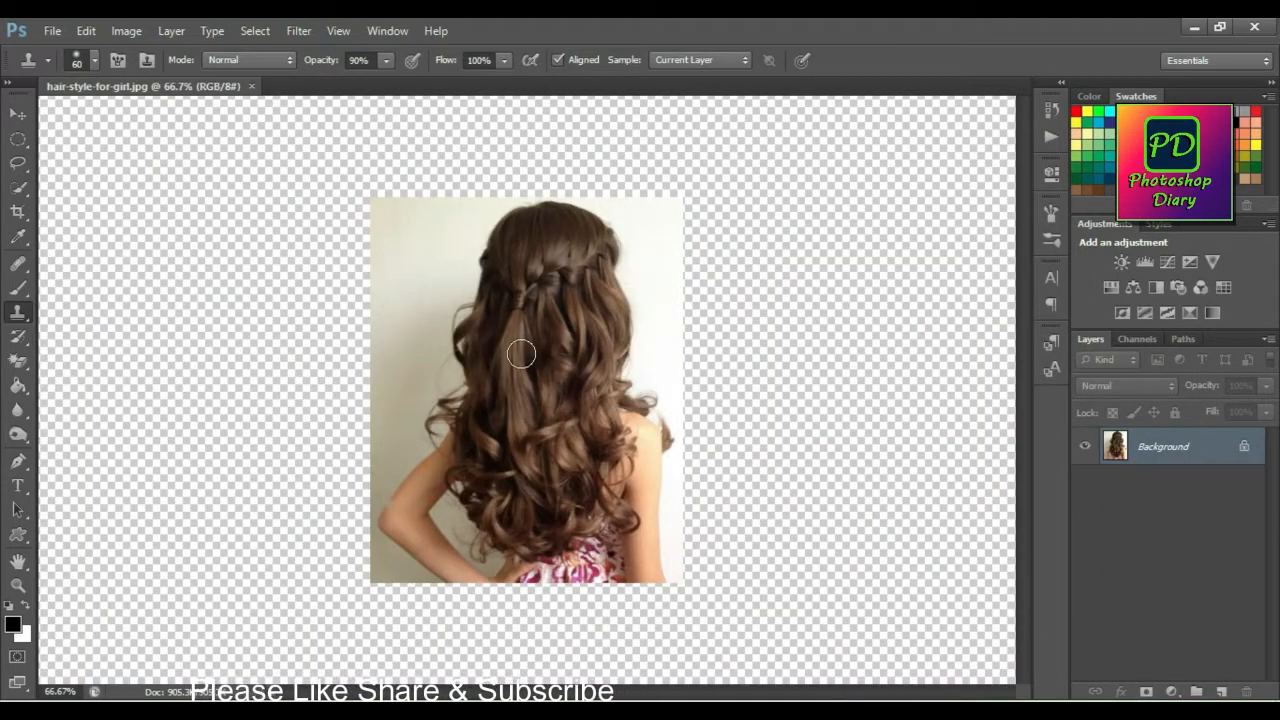
pyautogui.hotkey('ctrl', '+')
pyautogui.hotkey('ctrl', '-')
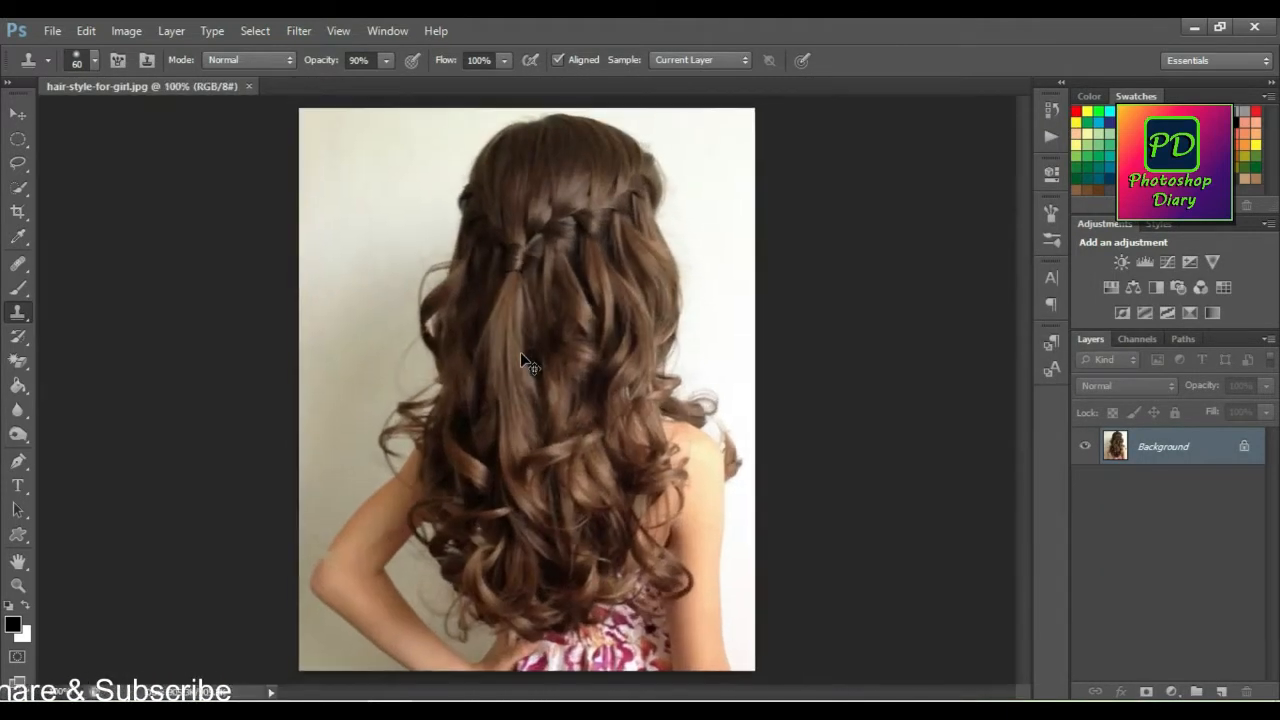
pyautogui.hotkey('ctrl', '+')
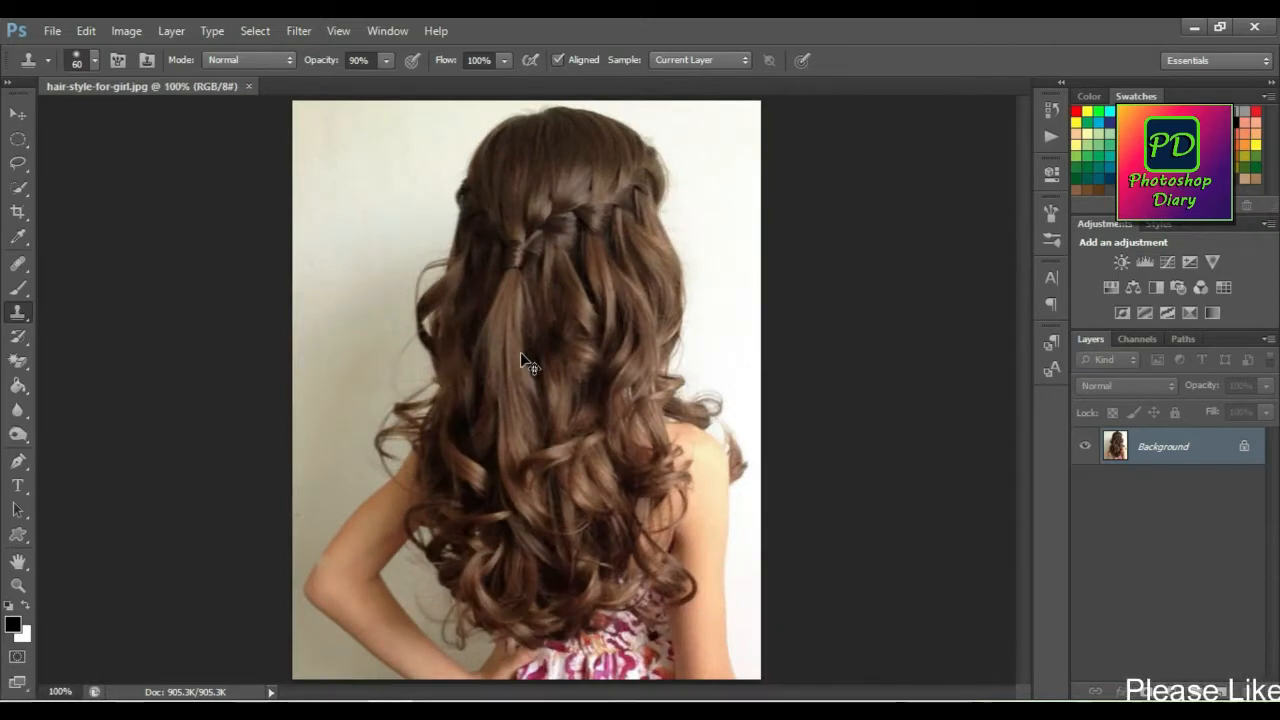
pyautogui.hotkey('ctrl', '-')
pyautogui.hotkey('ctrl', '+')
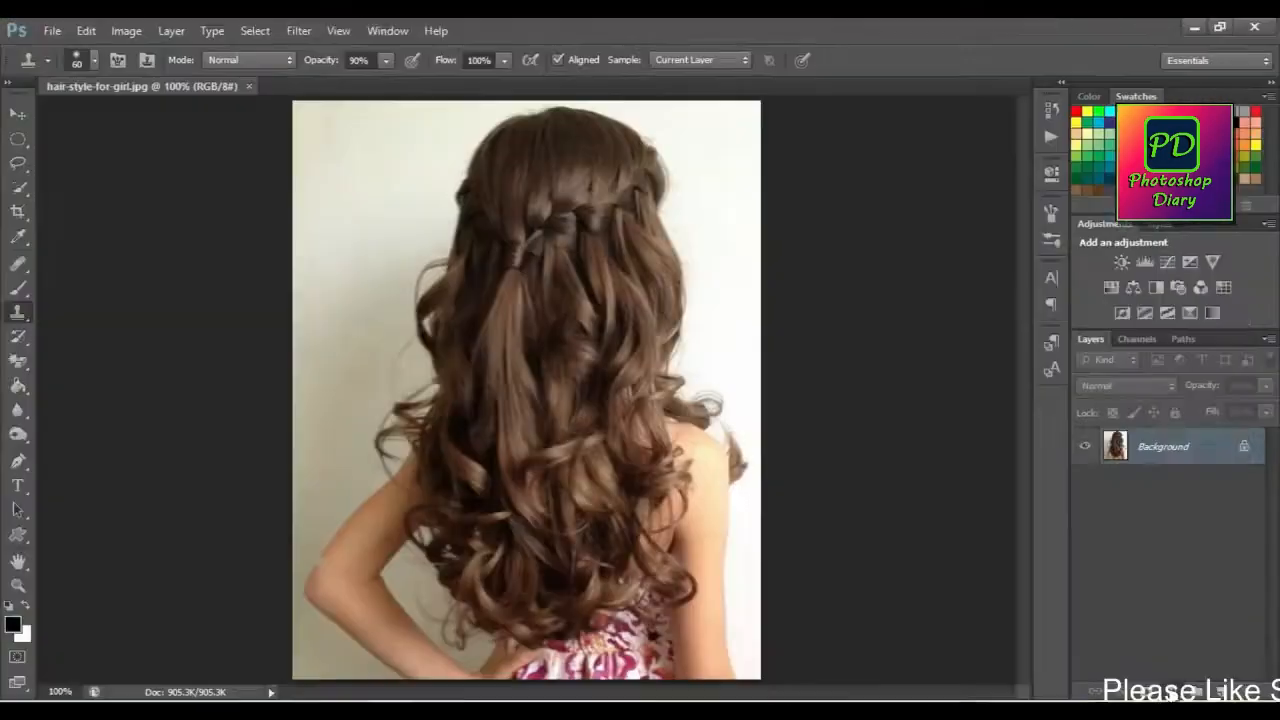
# - Add a Solid Color fill layer in red f20c0c above the photo and invert its layer mask to black
pyautogui.click(1108, 682)
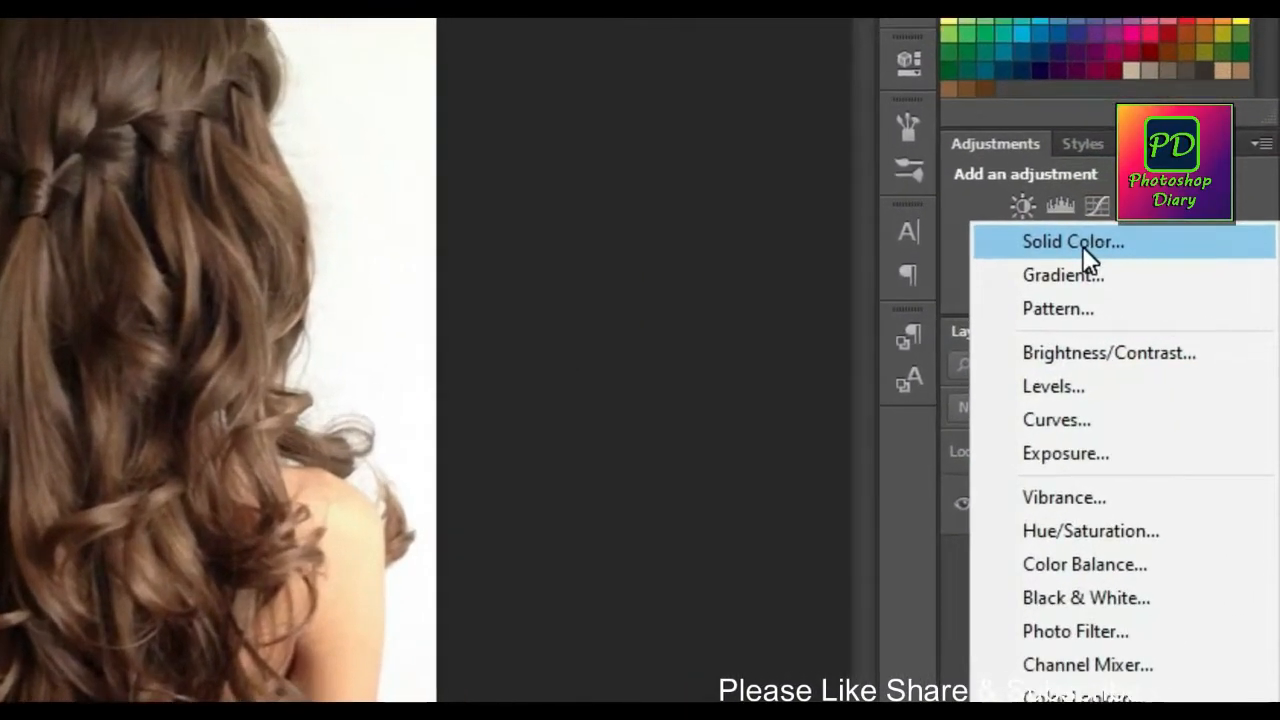
pyautogui.click(1108, 262)
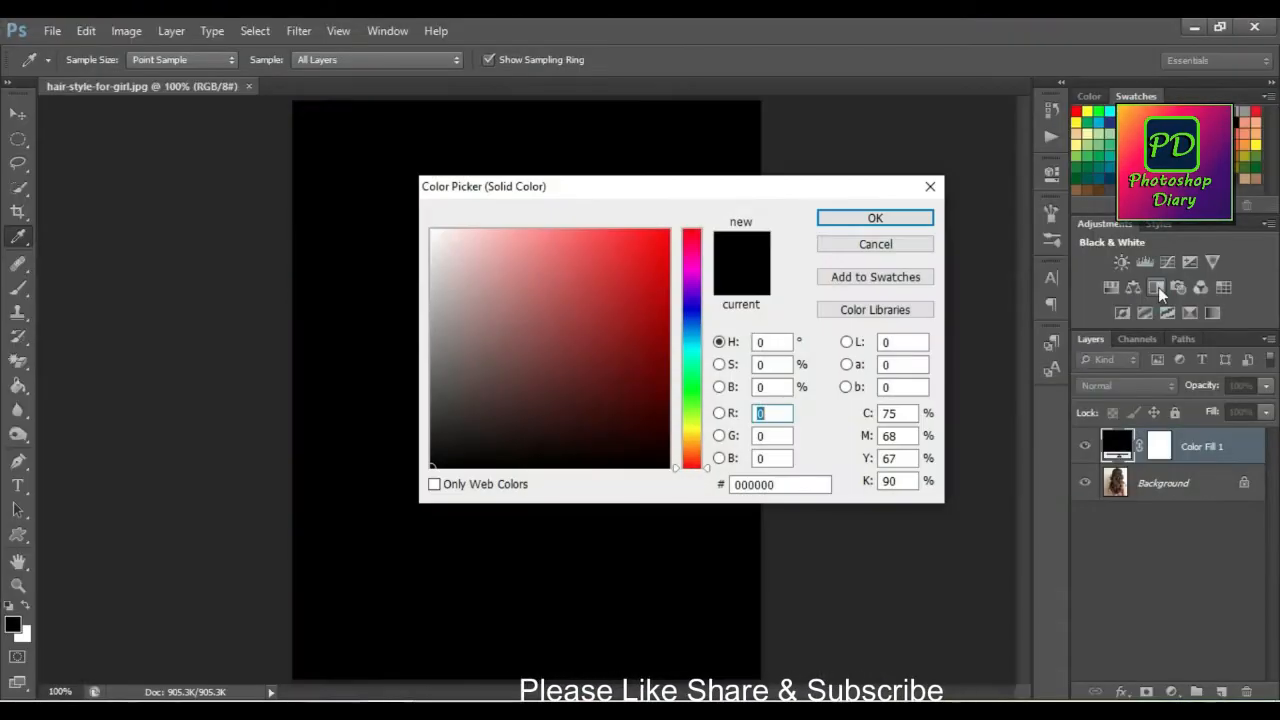
pyautogui.click(657, 241)
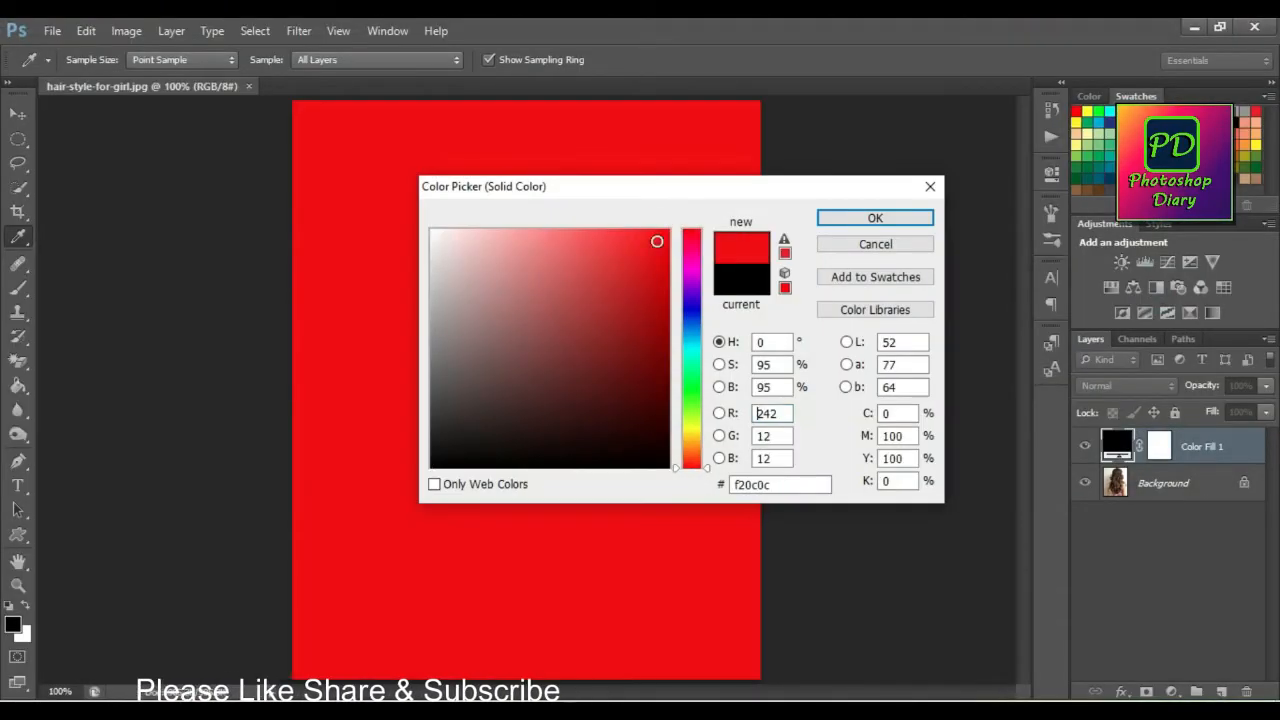
pyautogui.click(875, 220)
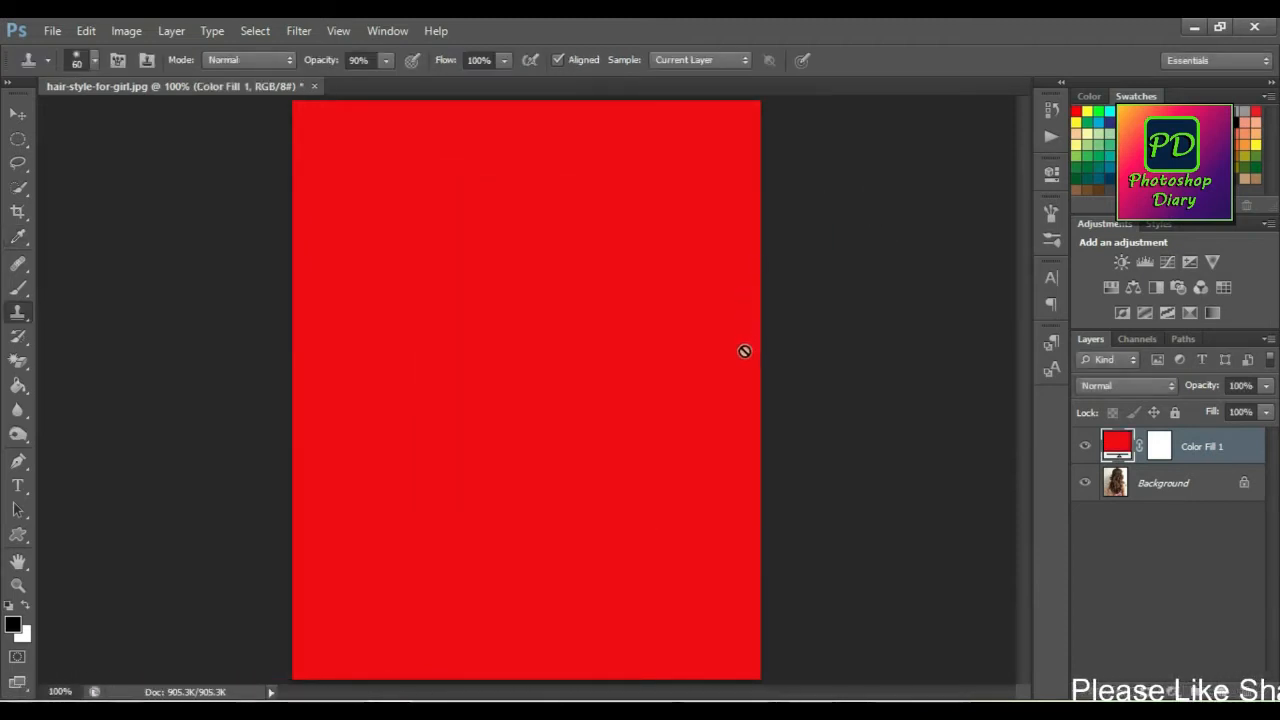
pyautogui.click(1160, 448)
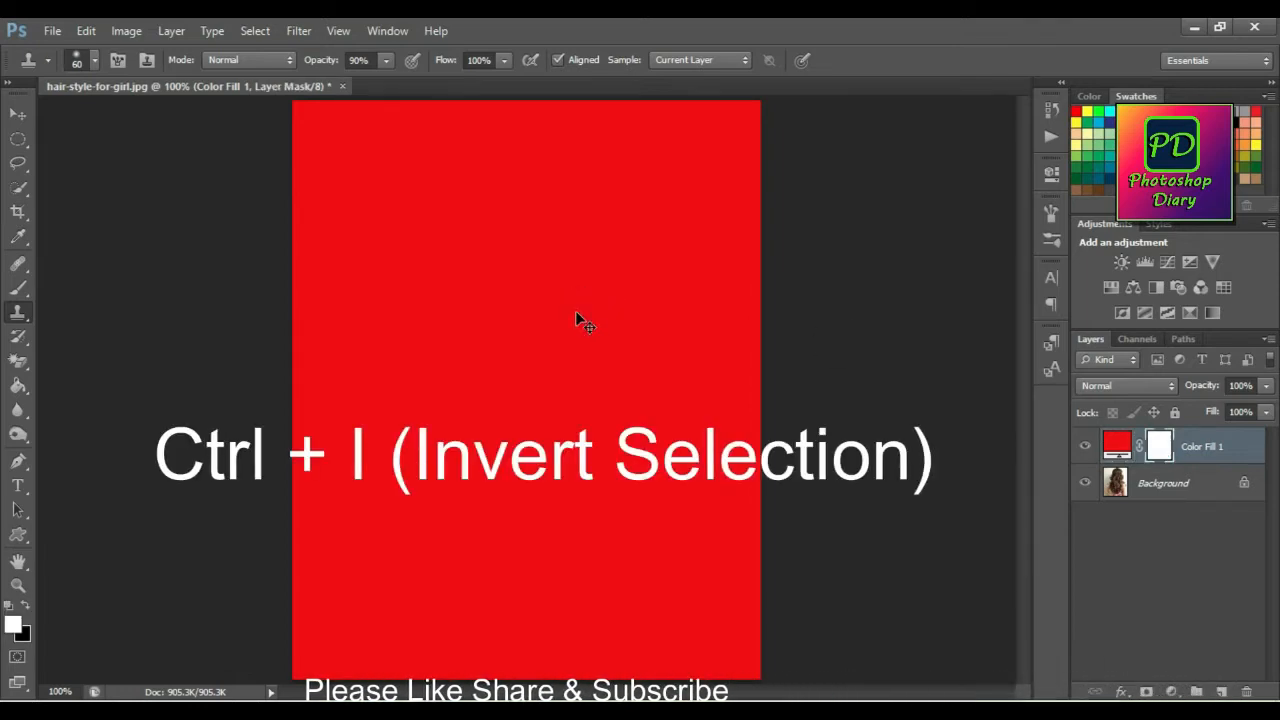
pyautogui.hotkey('ctrl', 'i')
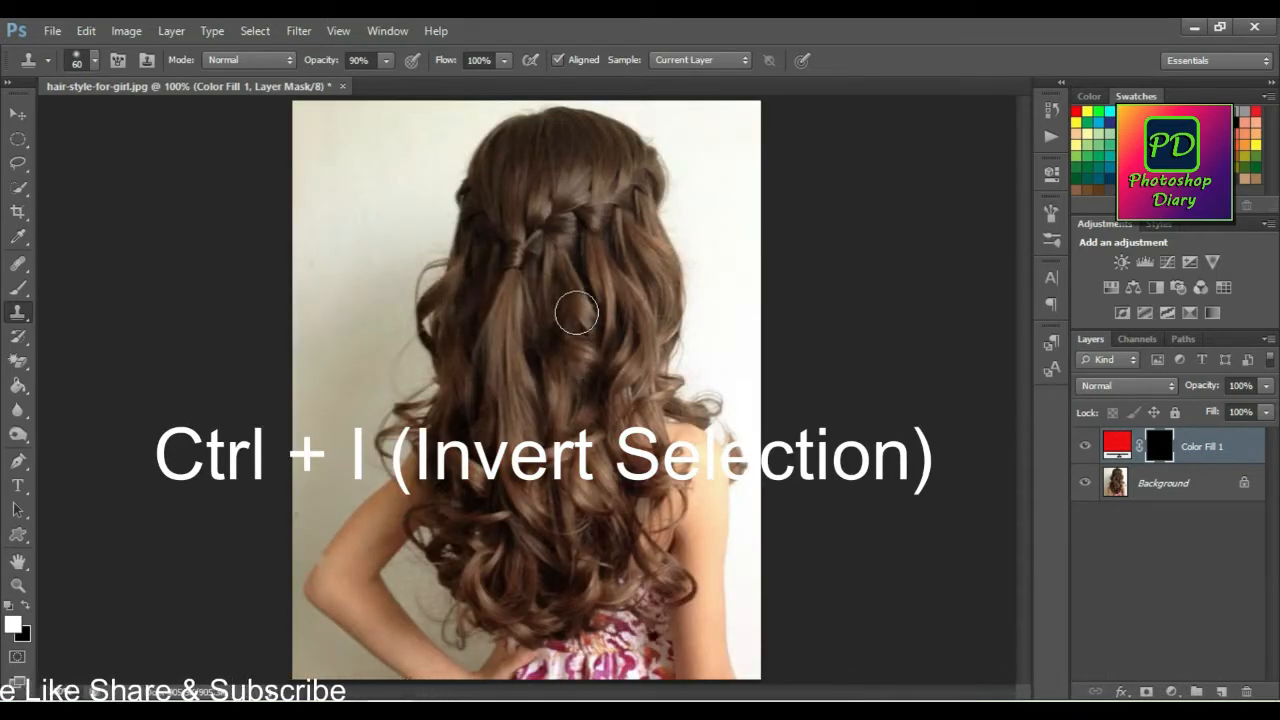
# - With the Brush tool at size 25, paint white on the fill layer's mask along the upper outline of the head
pyautogui.scroll(3, 573, 314)
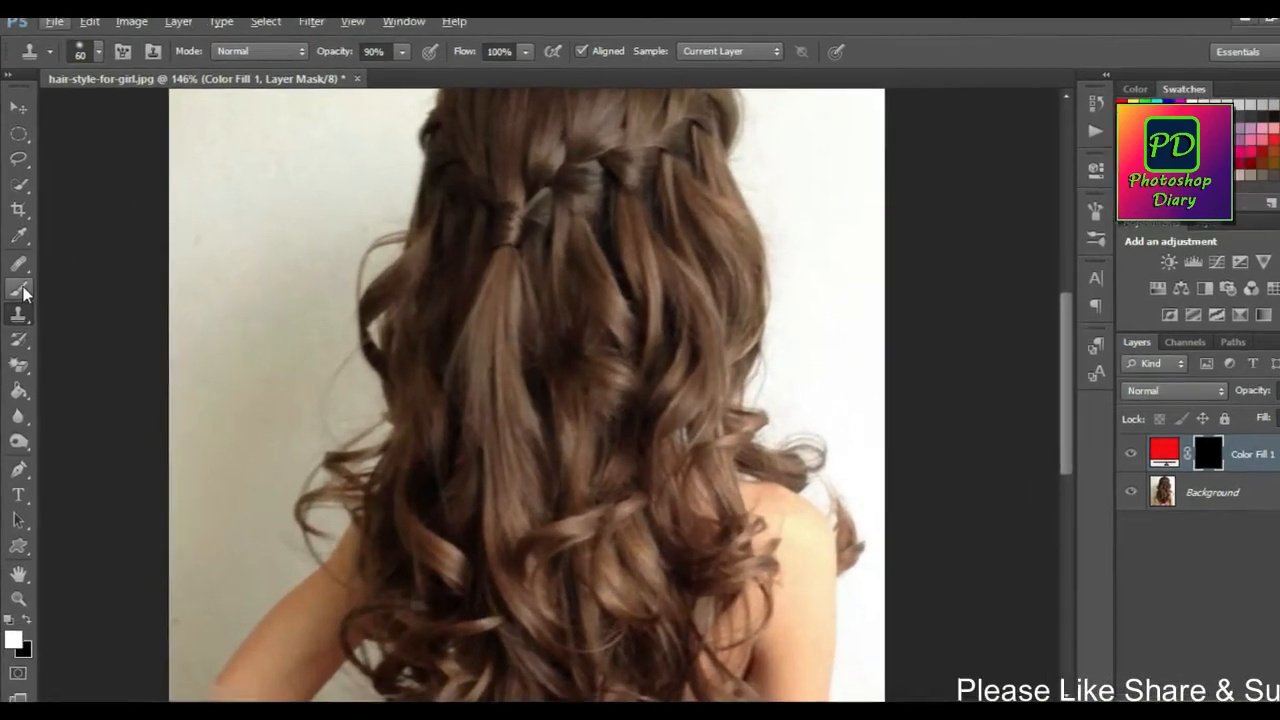
pyautogui.click(17, 287)
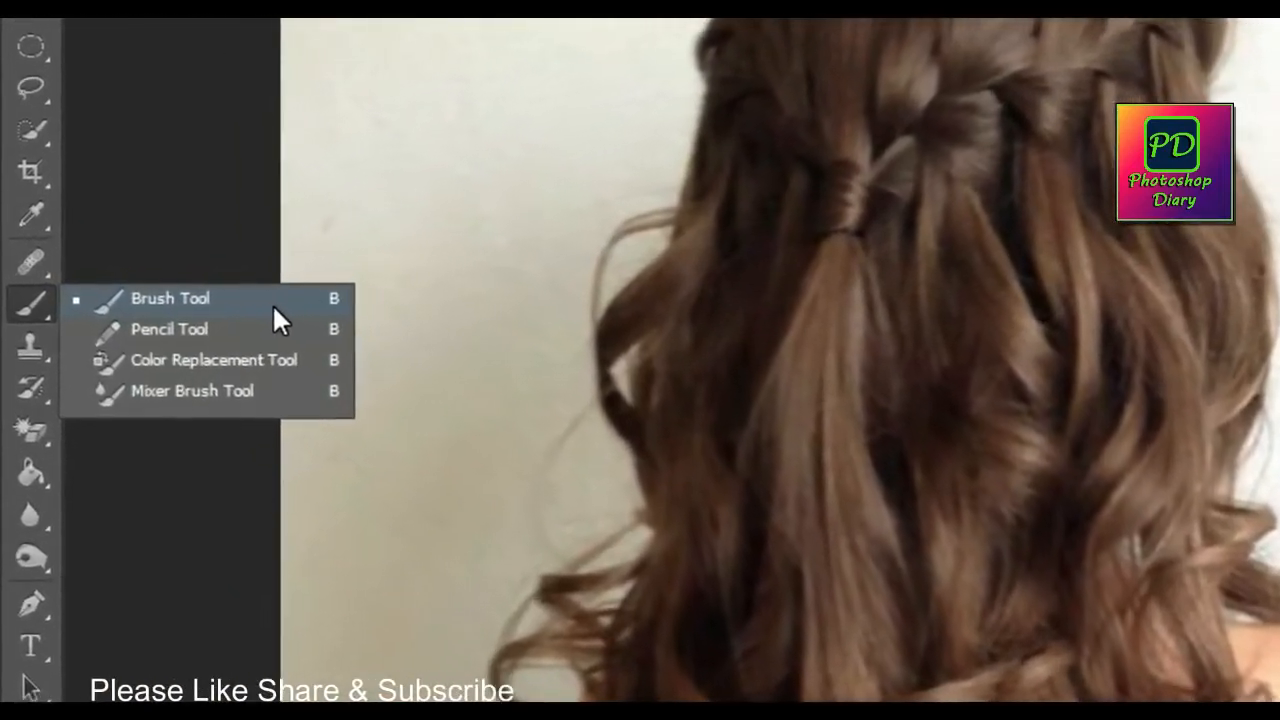
pyautogui.click(238, 297)
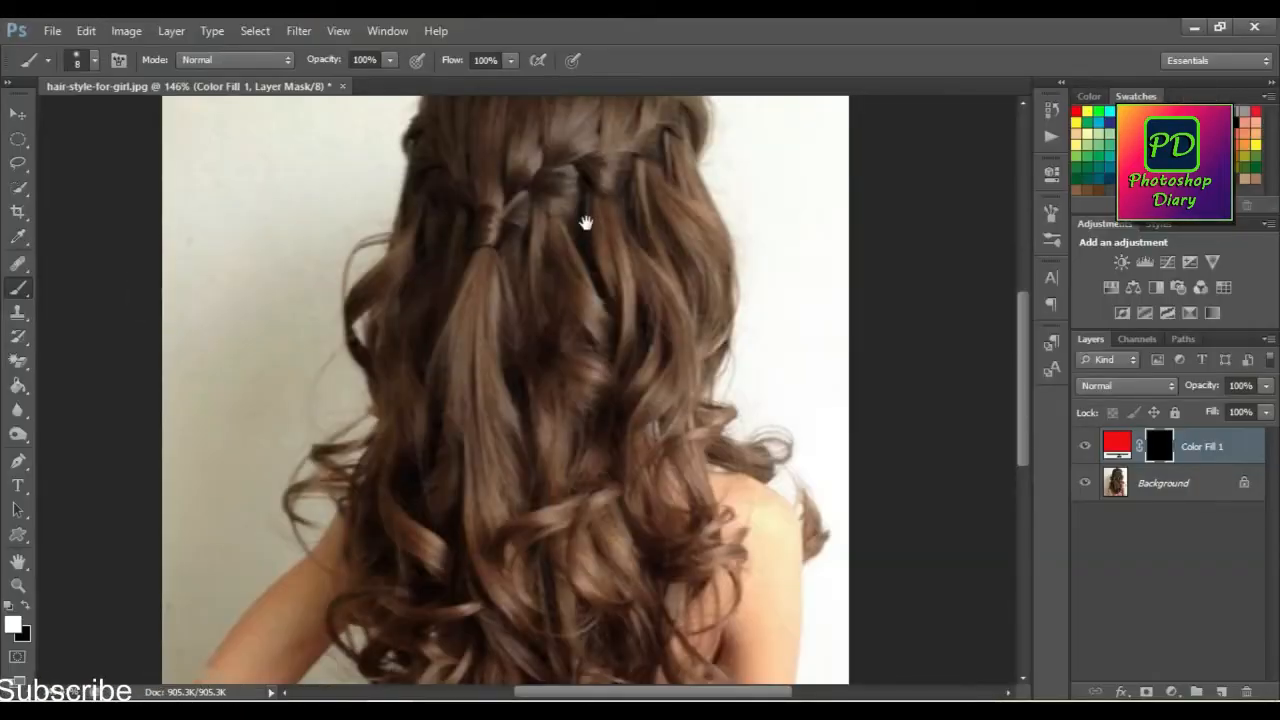
pyautogui.moveTo(586, 222); pyautogui.dragTo(553, 398)
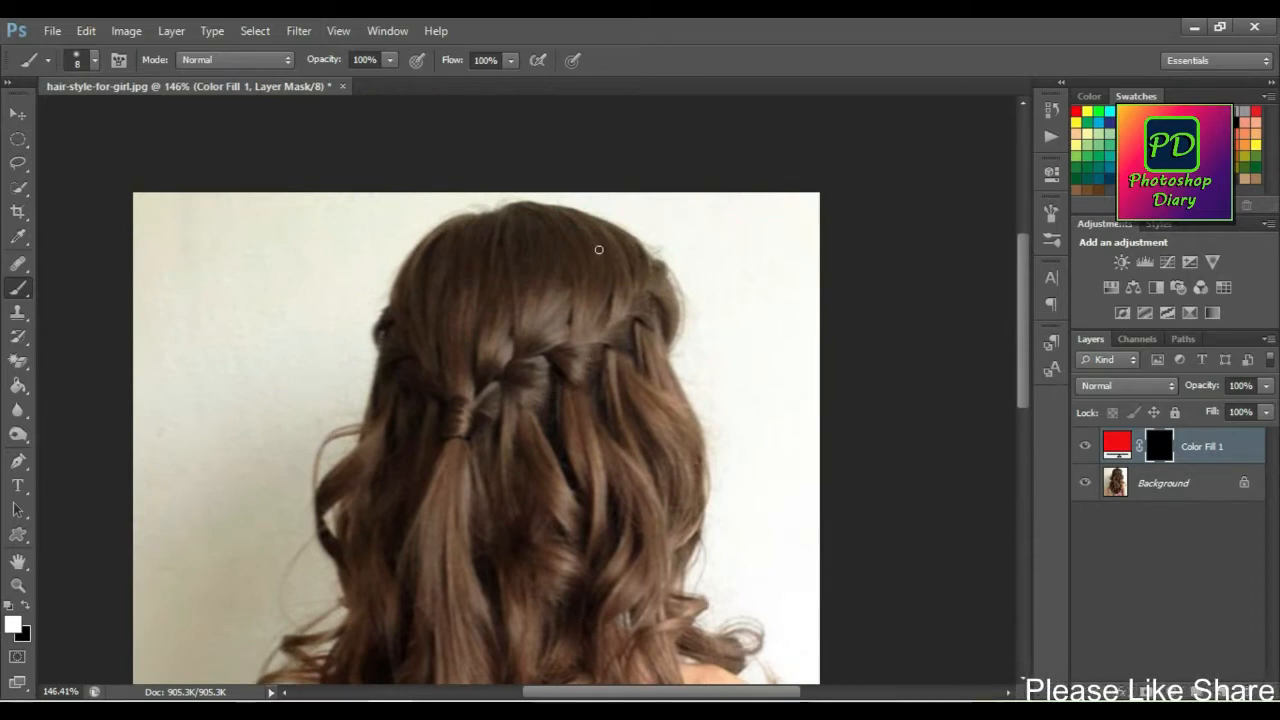
pyautogui.scroll(3, 517, 273)
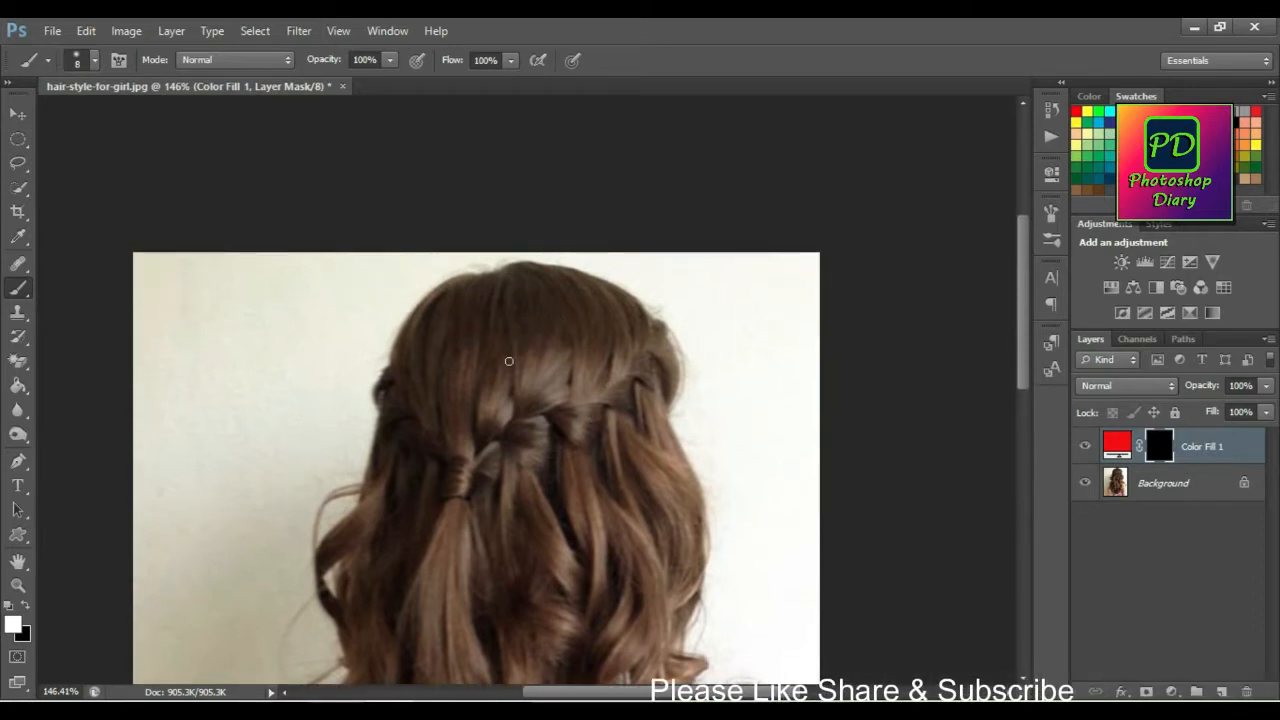
pyautogui.hscroll(-1, 514, 371)
pyautogui.scroll(4, 543, 357)
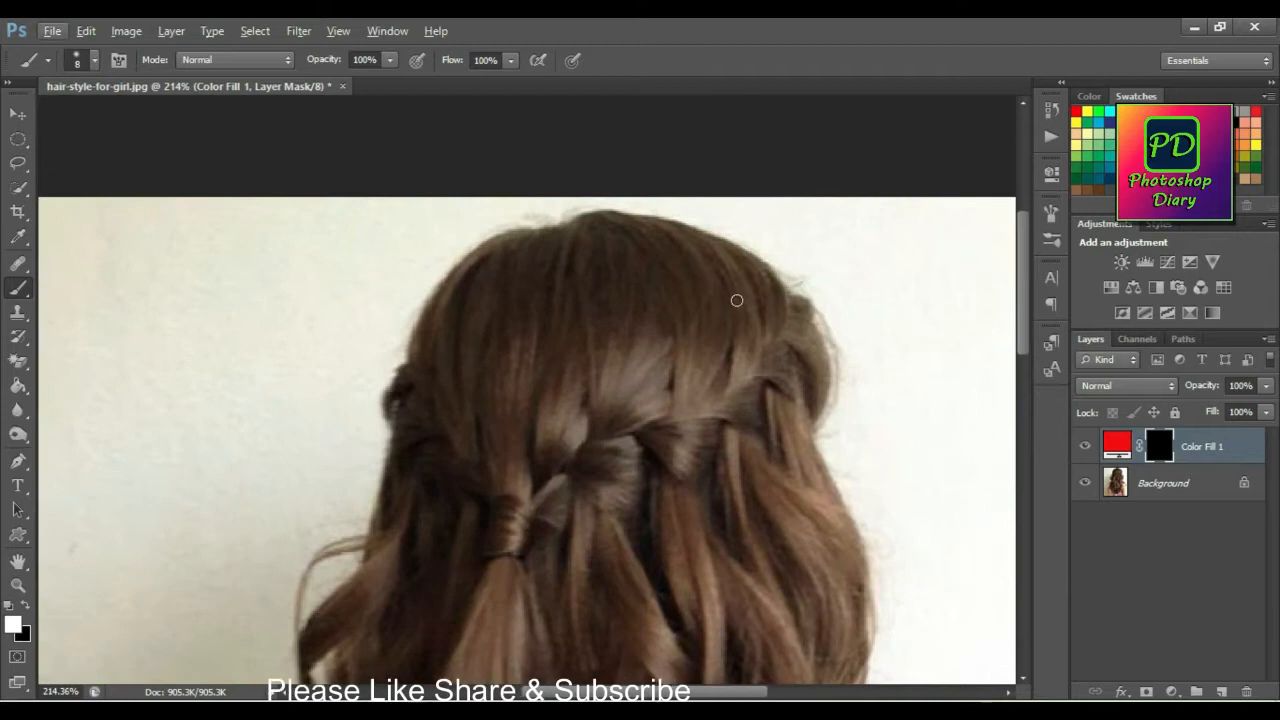
pyautogui.press(']')
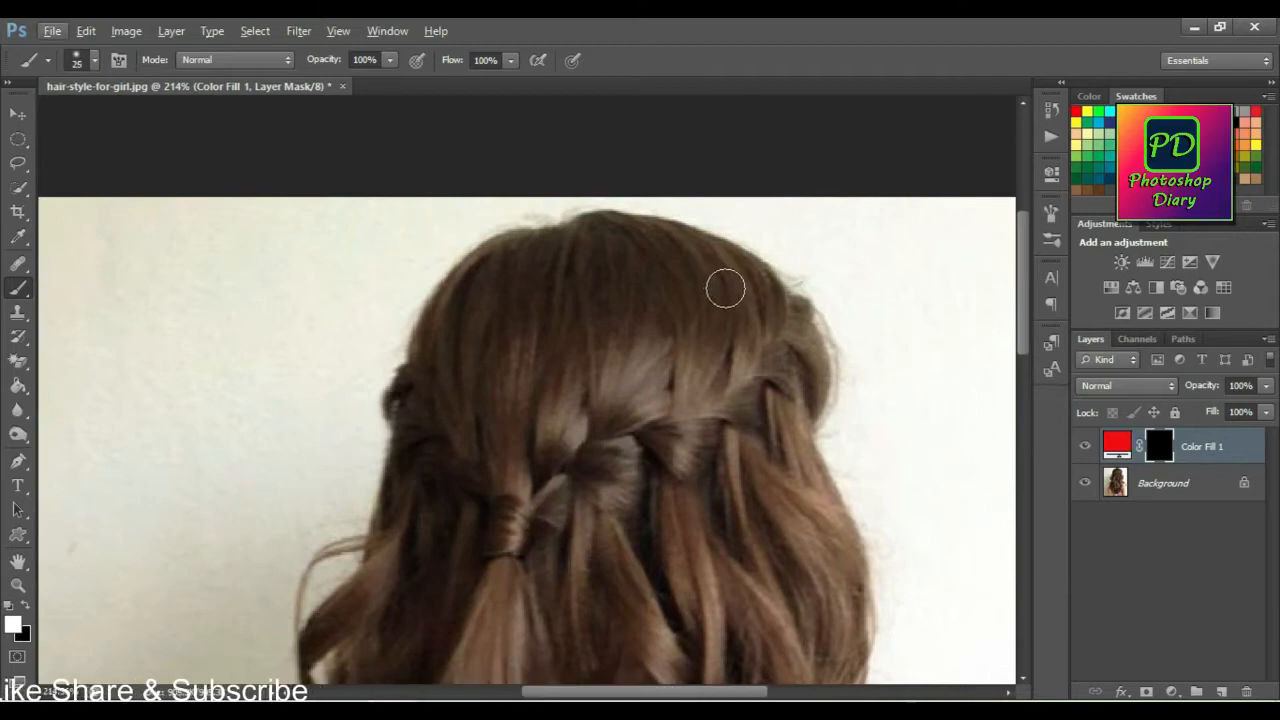
pyautogui.moveTo(725, 288); pyautogui.dragTo(707, 270)
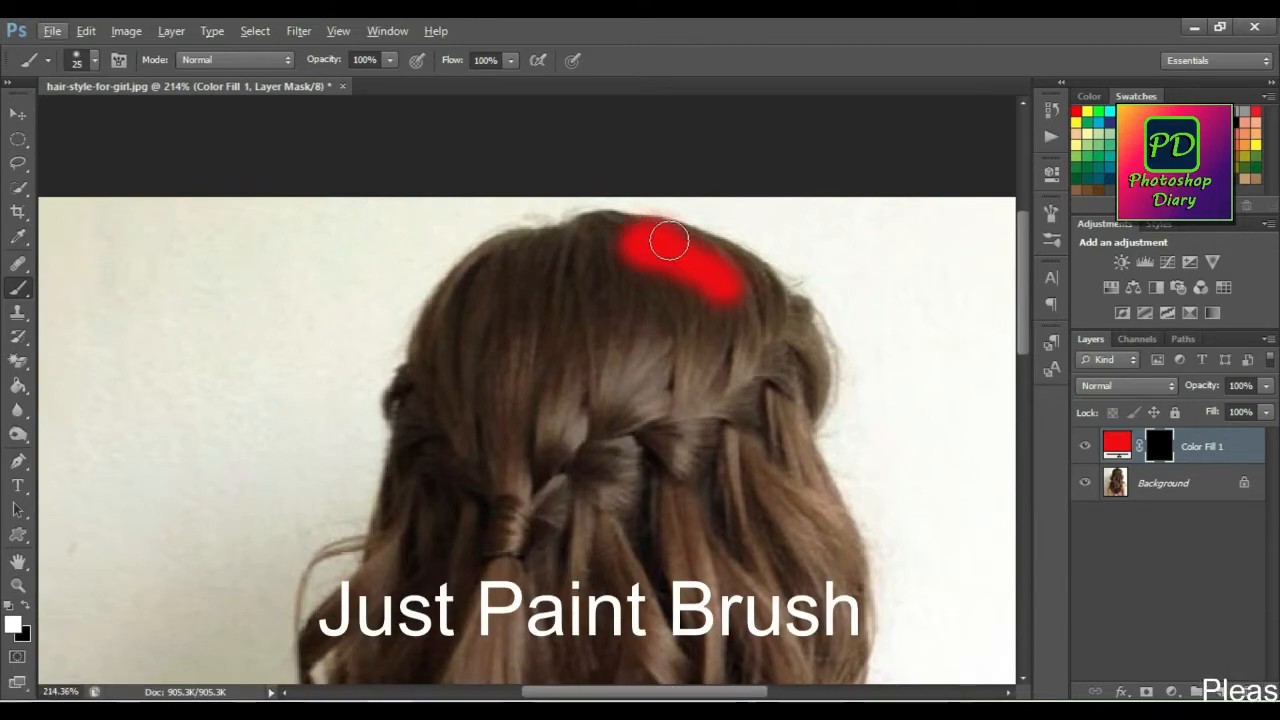
pyautogui.moveTo(581, 235)
pyautogui.mouseDown()
pyautogui.moveTo(495, 254)
pyautogui.moveTo(451, 299)
pyautogui.moveTo(403, 405)
pyautogui.mouseUp()
pyautogui.moveTo(472, 316); pyautogui.dragTo(486, 294)
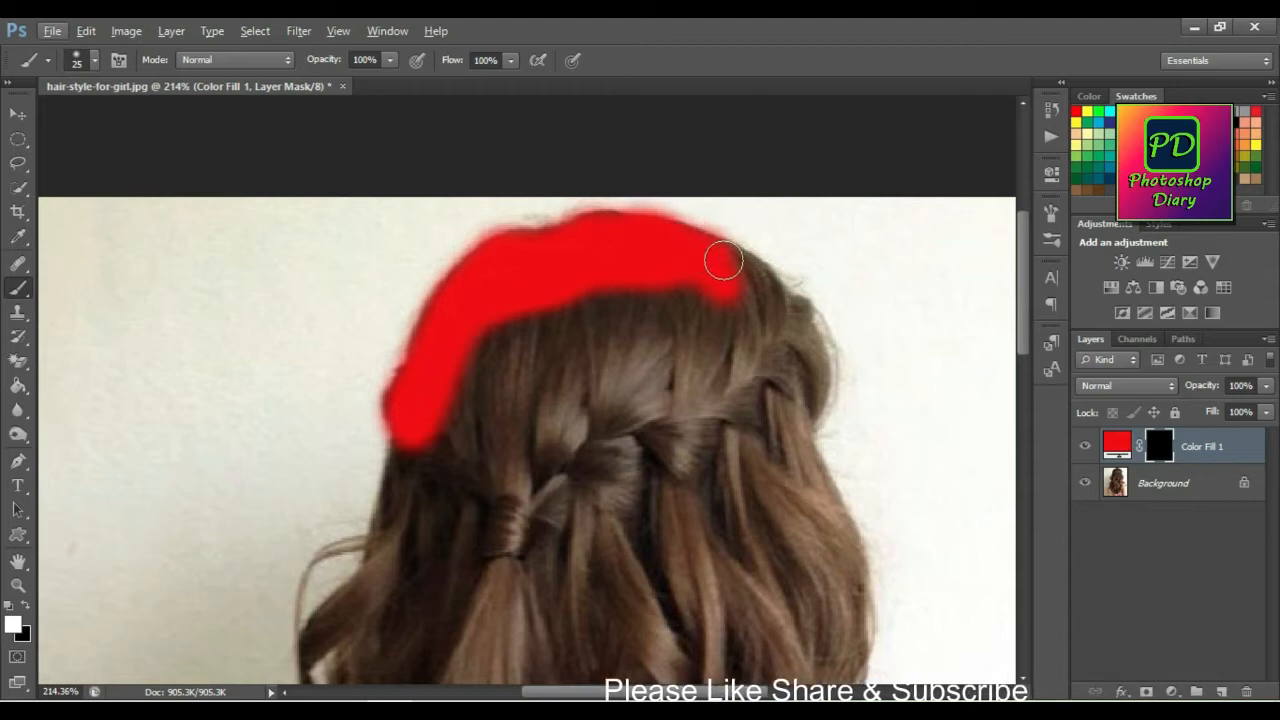
pyautogui.moveTo(746, 271)
pyautogui.mouseDown()
pyautogui.moveTo(794, 329)
pyautogui.moveTo(793, 313)
pyautogui.moveTo(809, 365)
pyautogui.mouseUp()
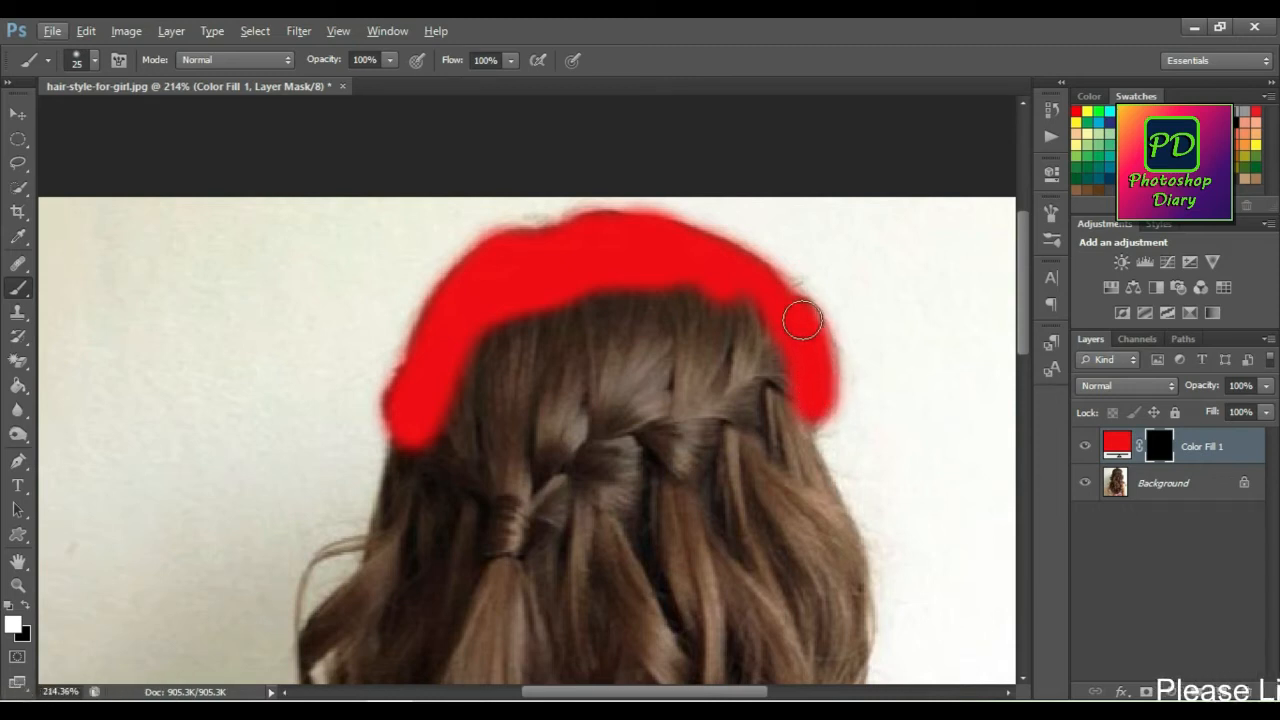
# - Paint the mask white over the crown and the braided section of the hair
pyautogui.moveTo(773, 329)
pyautogui.mouseDown()
pyautogui.moveTo(610, 310)
pyautogui.moveTo(758, 310)
pyautogui.moveTo(655, 302)
pyautogui.moveTo(508, 333)
pyautogui.moveTo(670, 296)
pyautogui.moveTo(595, 284)
pyautogui.moveTo(597, 296)
pyautogui.moveTo(714, 292)
pyautogui.moveTo(548, 310)
pyautogui.moveTo(462, 363)
pyautogui.moveTo(509, 339)
pyautogui.moveTo(440, 453)
pyautogui.moveTo(451, 401)
pyautogui.moveTo(419, 484)
pyautogui.moveTo(441, 516)
pyautogui.moveTo(533, 409)
pyautogui.moveTo(554, 353)
pyautogui.moveTo(471, 521)
pyautogui.moveTo(505, 405)
pyautogui.moveTo(553, 361)
pyautogui.moveTo(568, 496)
pyautogui.moveTo(596, 351)
pyautogui.moveTo(597, 435)
pyautogui.moveTo(619, 480)
pyautogui.mouseUp()
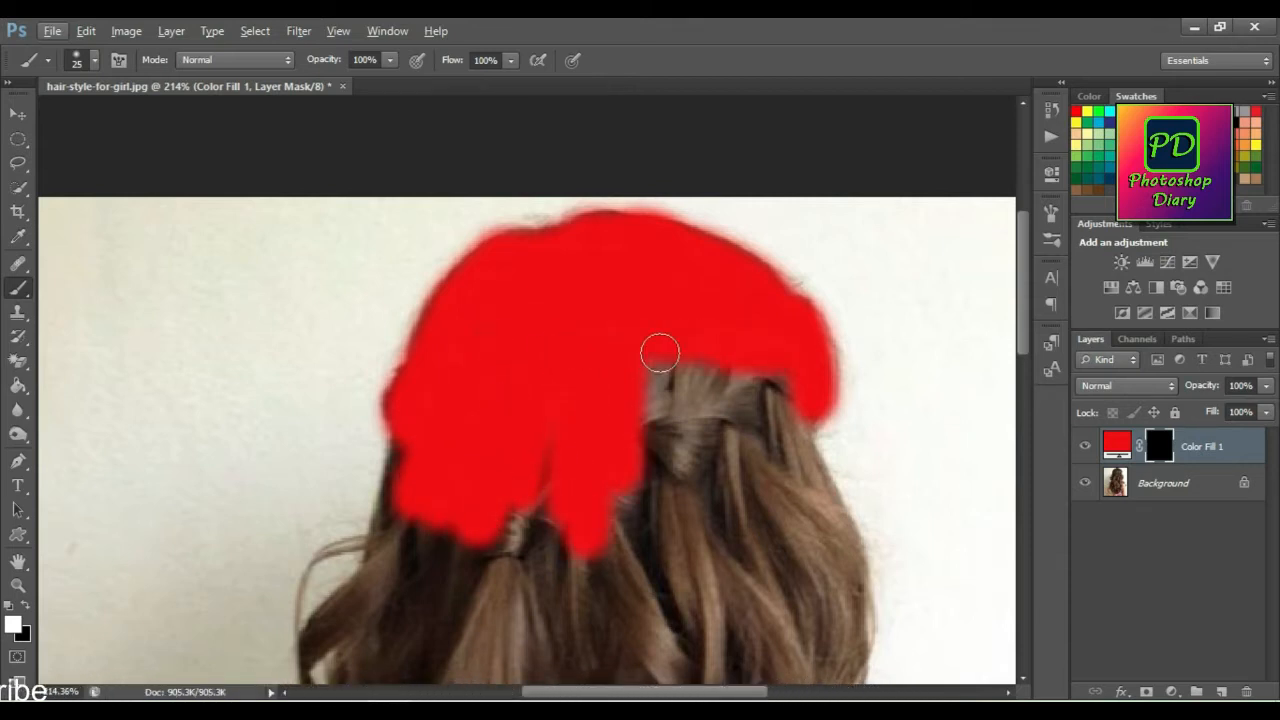
pyautogui.moveTo(706, 541)
pyautogui.mouseDown()
pyautogui.moveTo(712, 393)
pyautogui.moveTo(620, 410)
pyautogui.mouseUp()
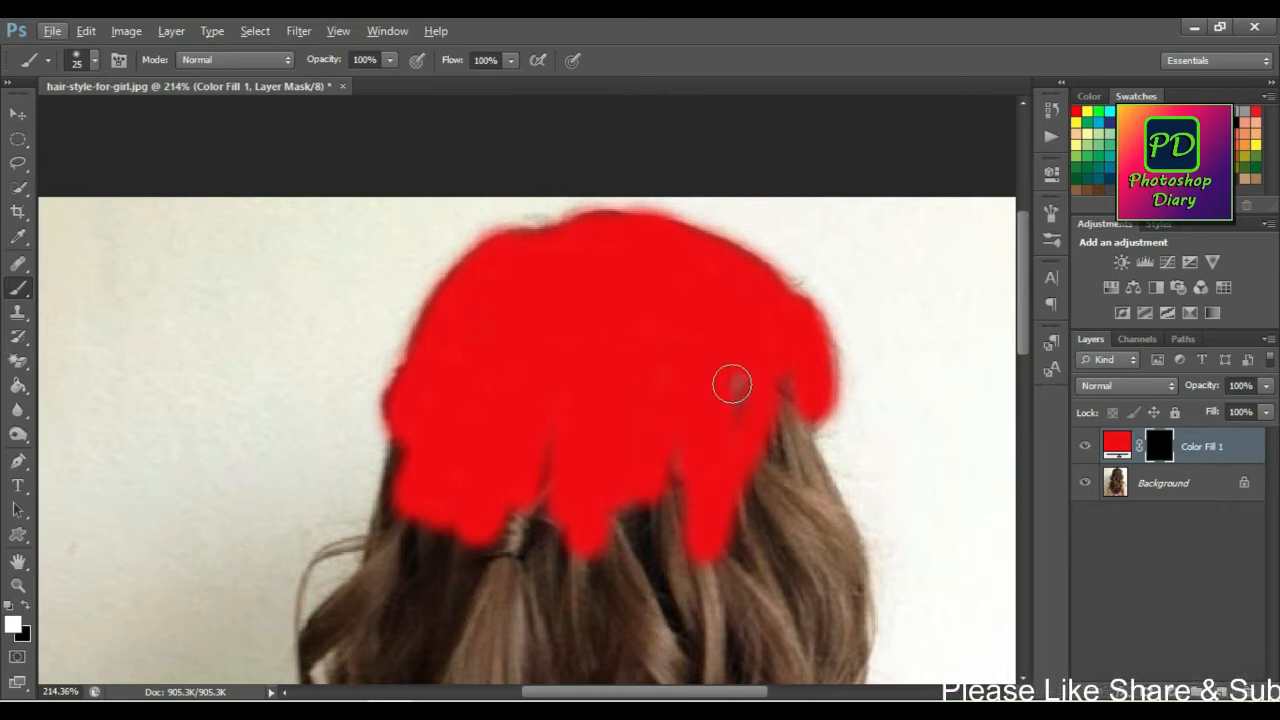
pyautogui.moveTo(771, 449)
pyautogui.mouseDown()
pyautogui.moveTo(788, 390)
pyautogui.moveTo(765, 578)
pyautogui.mouseUp()
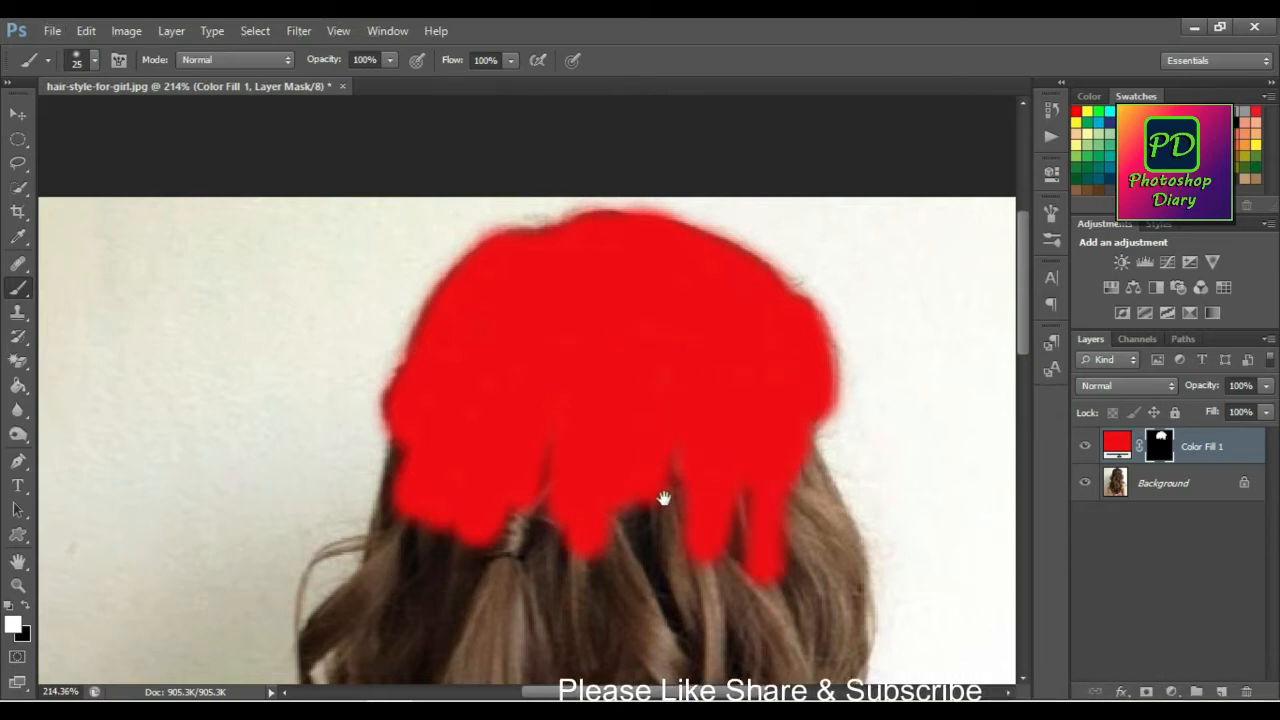
pyautogui.moveTo(663, 497); pyautogui.dragTo(663, 412)
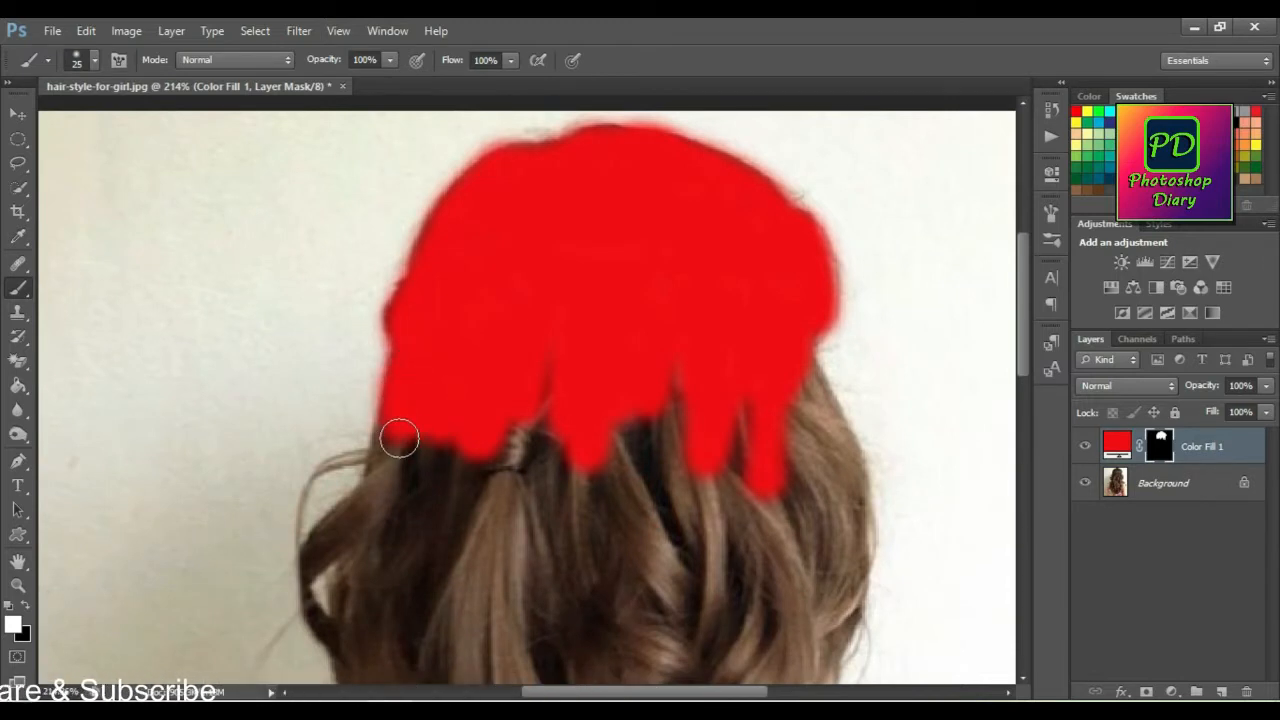
pyautogui.moveTo(443, 440)
pyautogui.mouseDown()
pyautogui.moveTo(453, 511)
pyautogui.moveTo(500, 518)
pyautogui.moveTo(528, 411)
pyautogui.moveTo(543, 508)
pyautogui.moveTo(564, 328)
pyautogui.moveTo(540, 557)
pyautogui.mouseUp()
pyautogui.moveTo(542, 452); pyautogui.dragTo(557, 400)
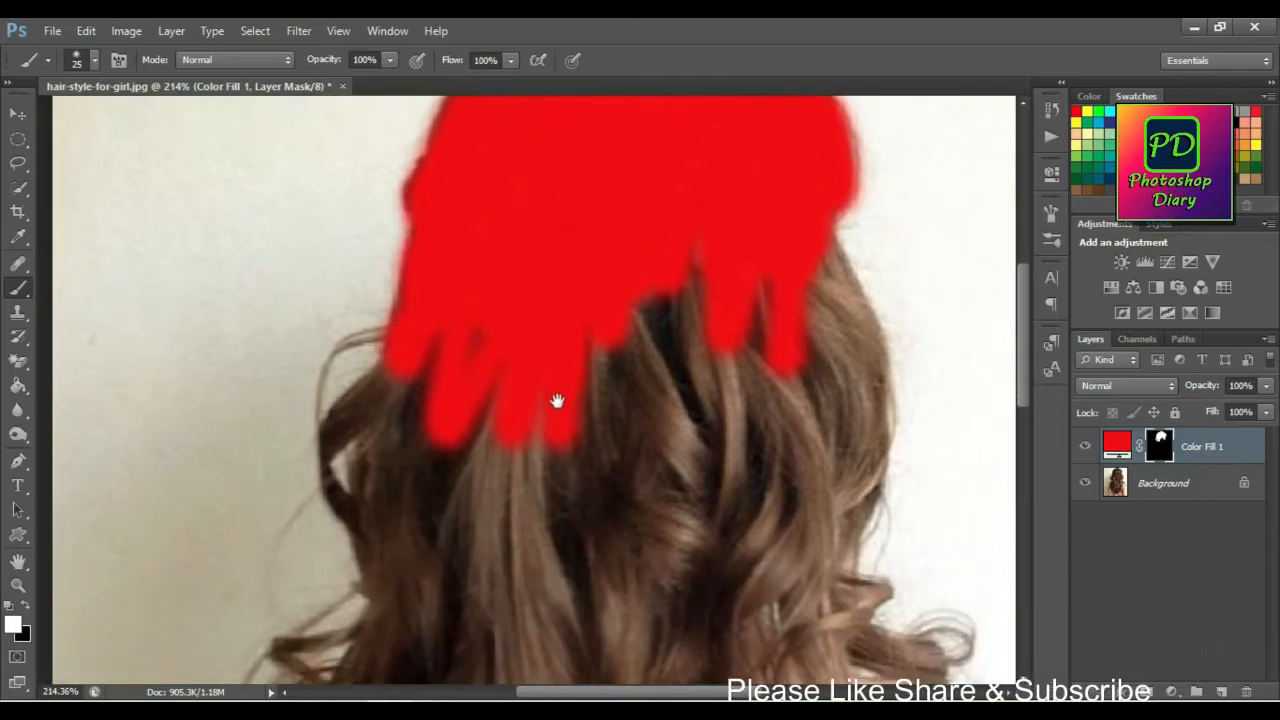
# - Paint the mask white over the hair just below the braid, extending towards both outer edges
pyautogui.moveTo(523, 514); pyautogui.dragTo(580, 351)
pyautogui.moveTo(539, 423)
pyautogui.mouseDown()
pyautogui.moveTo(419, 465)
pyautogui.moveTo(439, 478)
pyautogui.moveTo(426, 419)
pyautogui.moveTo(436, 347)
pyautogui.moveTo(398, 442)
pyautogui.moveTo(413, 372)
pyautogui.moveTo(344, 434)
pyautogui.mouseUp()
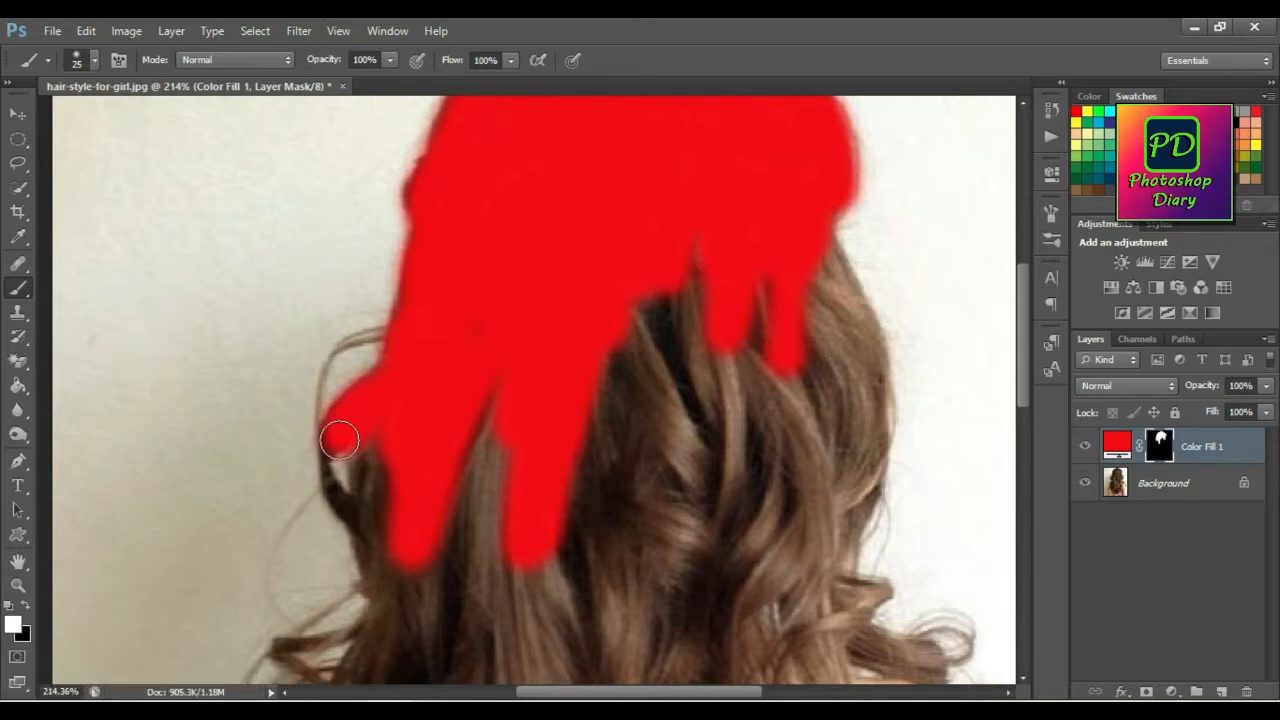
pyautogui.moveTo(376, 498)
pyautogui.mouseDown()
pyautogui.moveTo(516, 381)
pyautogui.moveTo(510, 572)
pyautogui.moveTo(518, 387)
pyautogui.moveTo(451, 516)
pyautogui.moveTo(494, 331)
pyautogui.mouseUp()
pyautogui.moveTo(394, 500)
pyautogui.mouseDown()
pyautogui.moveTo(562, 386)
pyautogui.moveTo(614, 449)
pyautogui.moveTo(669, 302)
pyautogui.moveTo(564, 433)
pyautogui.moveTo(695, 242)
pyautogui.moveTo(673, 385)
pyautogui.moveTo(734, 371)
pyautogui.moveTo(745, 261)
pyautogui.moveTo(754, 378)
pyautogui.moveTo(642, 378)
pyautogui.mouseUp()
pyautogui.moveTo(751, 380)
pyautogui.mouseDown()
pyautogui.moveTo(691, 249)
pyautogui.moveTo(711, 293)
pyautogui.mouseUp()
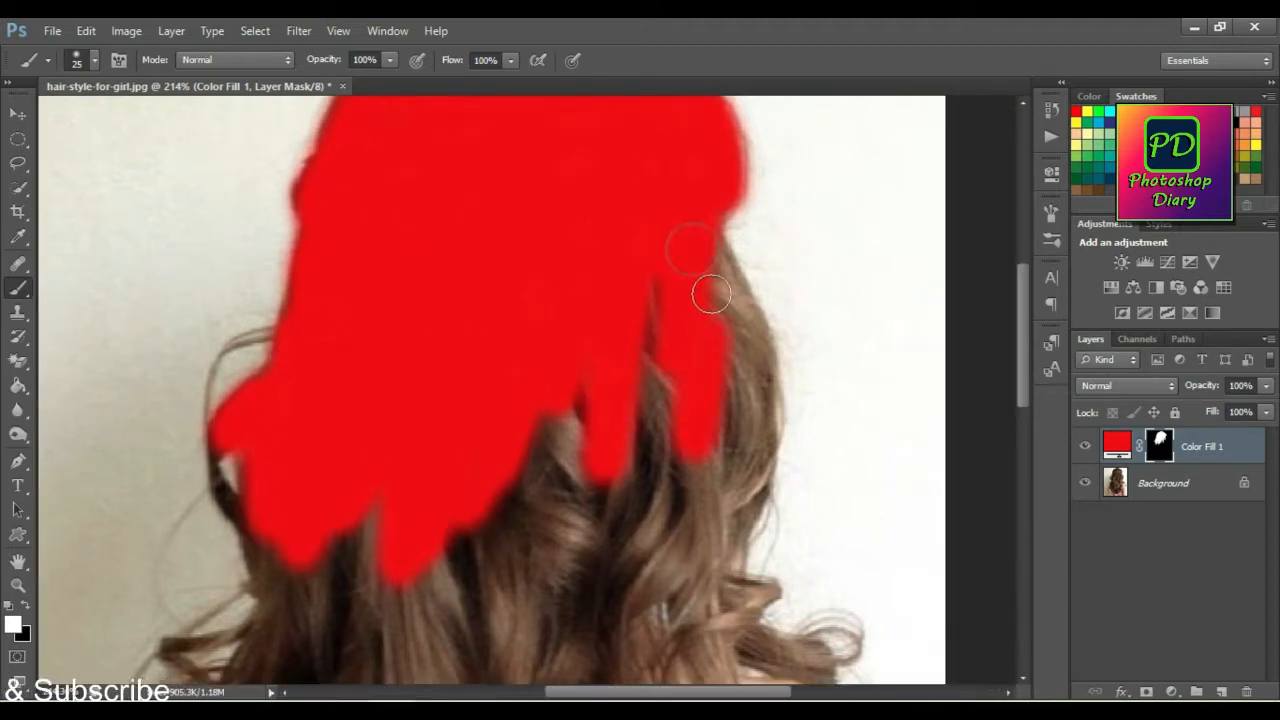
pyautogui.moveTo(663, 259); pyautogui.dragTo(676, 275)
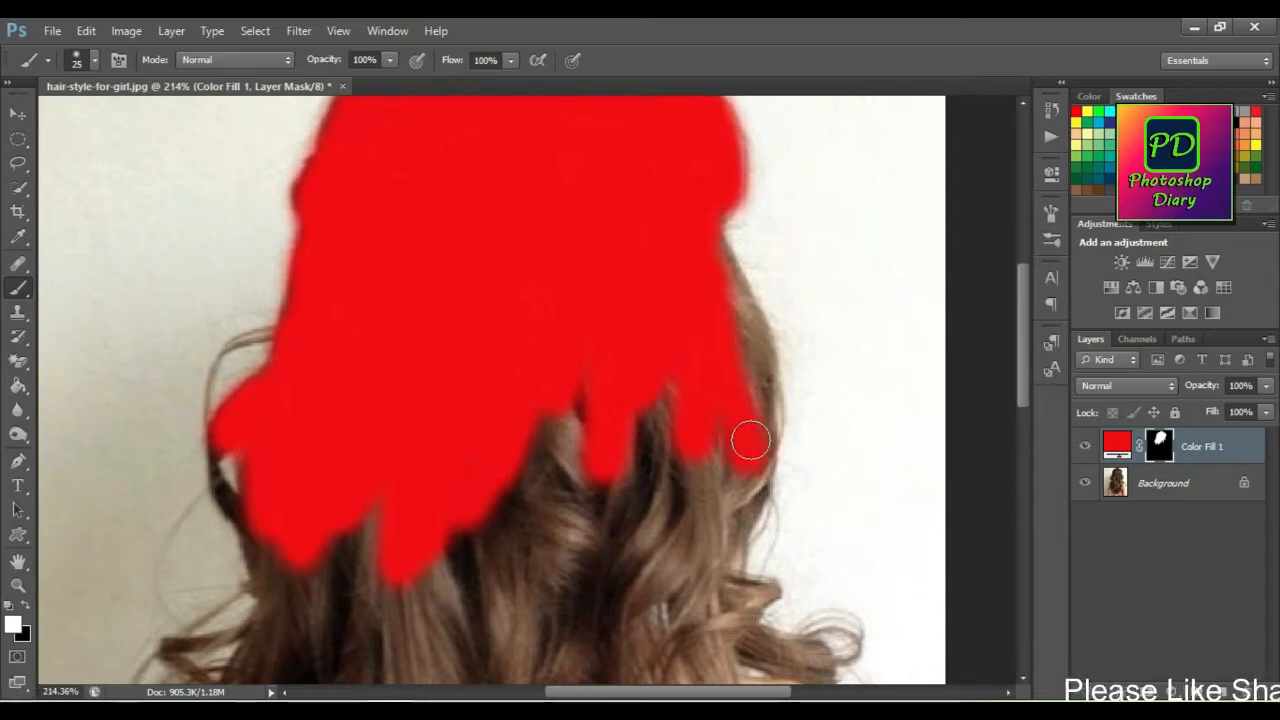
pyautogui.moveTo(750, 366)
pyautogui.mouseDown()
pyautogui.moveTo(713, 256)
pyautogui.moveTo(719, 317)
pyautogui.moveTo(755, 384)
pyautogui.moveTo(756, 368)
pyautogui.moveTo(744, 331)
pyautogui.moveTo(753, 383)
pyautogui.moveTo(739, 490)
pyautogui.moveTo(758, 421)
pyautogui.moveTo(696, 324)
pyautogui.mouseUp()
# - Enlarge the brush to size 50 and paint the mask white over the mid-length hair down to shoulder level
pyautogui.moveTo(665, 250)
pyautogui.mouseDown()
pyautogui.moveTo(560, 397)
pyautogui.moveTo(551, 366)
pyautogui.moveTo(529, 466)
pyautogui.moveTo(449, 357)
pyautogui.moveTo(360, 457)
pyautogui.mouseUp()
pyautogui.press(']')
pyautogui.press(']')
pyautogui.press(']')
pyautogui.moveTo(454, 390)
pyautogui.mouseDown()
pyautogui.moveTo(504, 223)
pyautogui.moveTo(317, 420)
pyautogui.moveTo(323, 526)
pyautogui.moveTo(477, 514)
pyautogui.moveTo(599, 469)
pyautogui.moveTo(514, 263)
pyautogui.moveTo(609, 220)
pyautogui.moveTo(714, 220)
pyautogui.moveTo(735, 236)
pyautogui.moveTo(749, 131)
pyautogui.moveTo(691, 340)
pyautogui.moveTo(651, 356)
pyautogui.mouseUp()
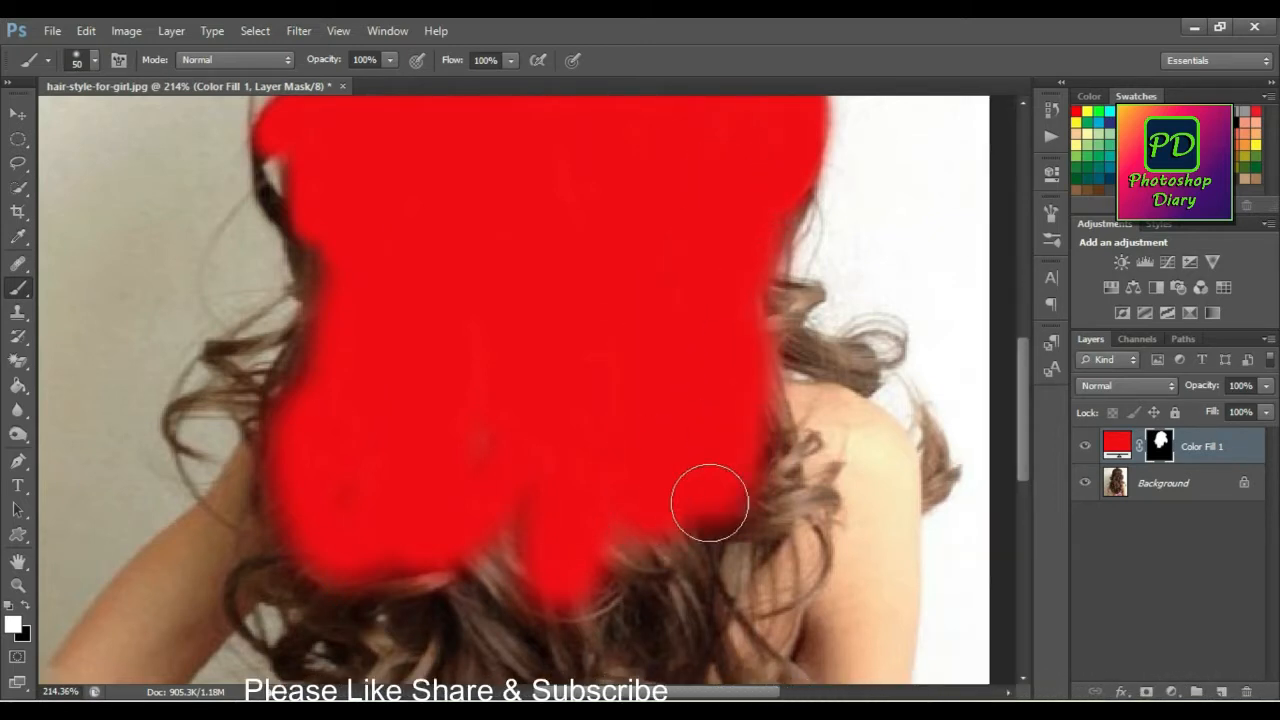
# - With the size 50 brush, paint the mask white over the lower hair down to the dress's waistline
pyautogui.scroll(-3, 690, 500)
pyautogui.moveTo(609, 491)
pyautogui.mouseDown()
pyautogui.moveTo(529, 557)
pyautogui.moveTo(426, 543)
pyautogui.moveTo(377, 506)
pyautogui.moveTo(364, 449)
pyautogui.mouseUp()
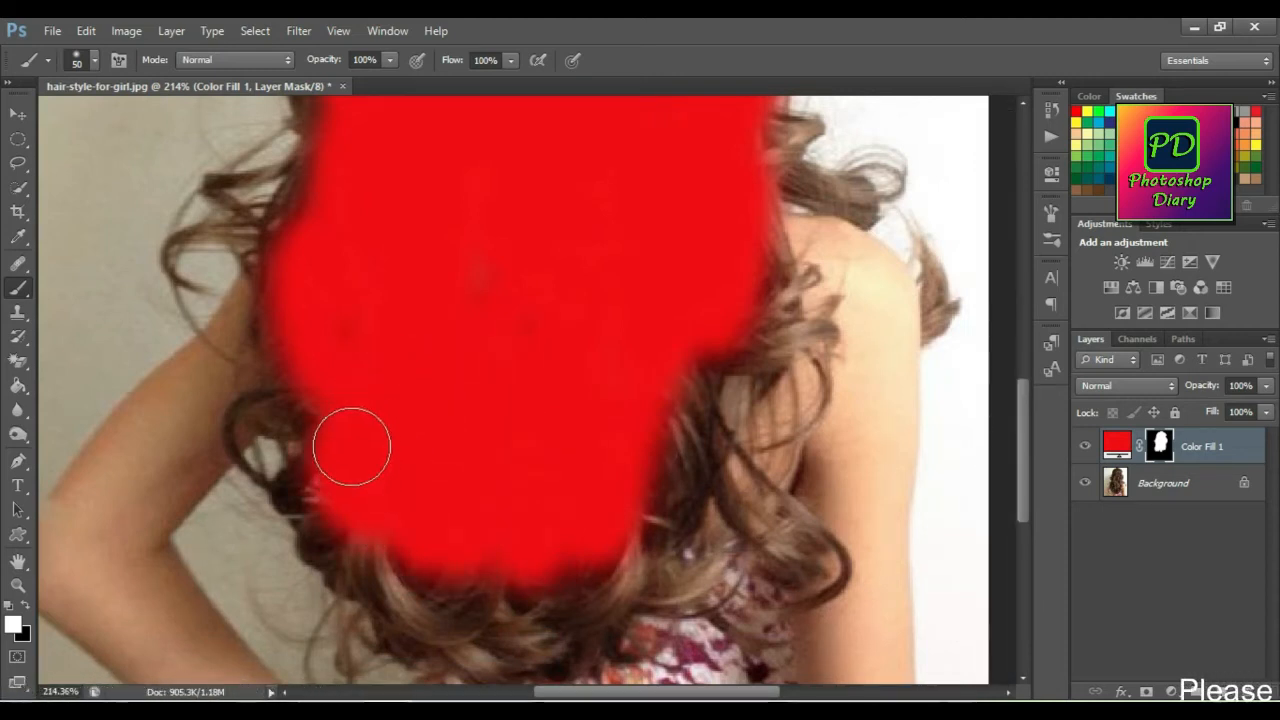
pyautogui.moveTo(388, 561)
pyautogui.mouseDown()
pyautogui.moveTo(451, 604)
pyautogui.moveTo(514, 622)
pyautogui.mouseUp()
pyautogui.moveTo(506, 557); pyautogui.dragTo(520, 426)
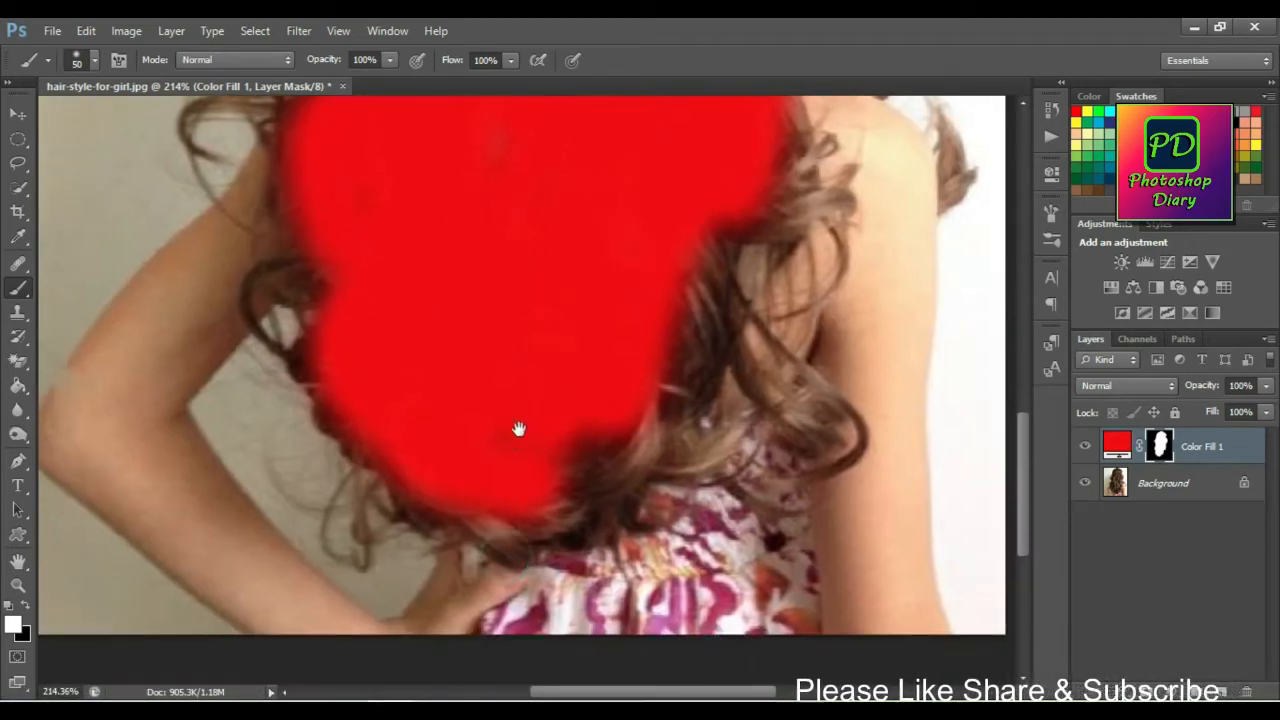
pyautogui.moveTo(555, 488)
pyautogui.mouseDown()
pyautogui.moveTo(603, 454)
pyautogui.moveTo(725, 255)
pyautogui.moveTo(666, 412)
pyautogui.mouseUp()
pyautogui.moveTo(632, 440); pyautogui.dragTo(652, 394)
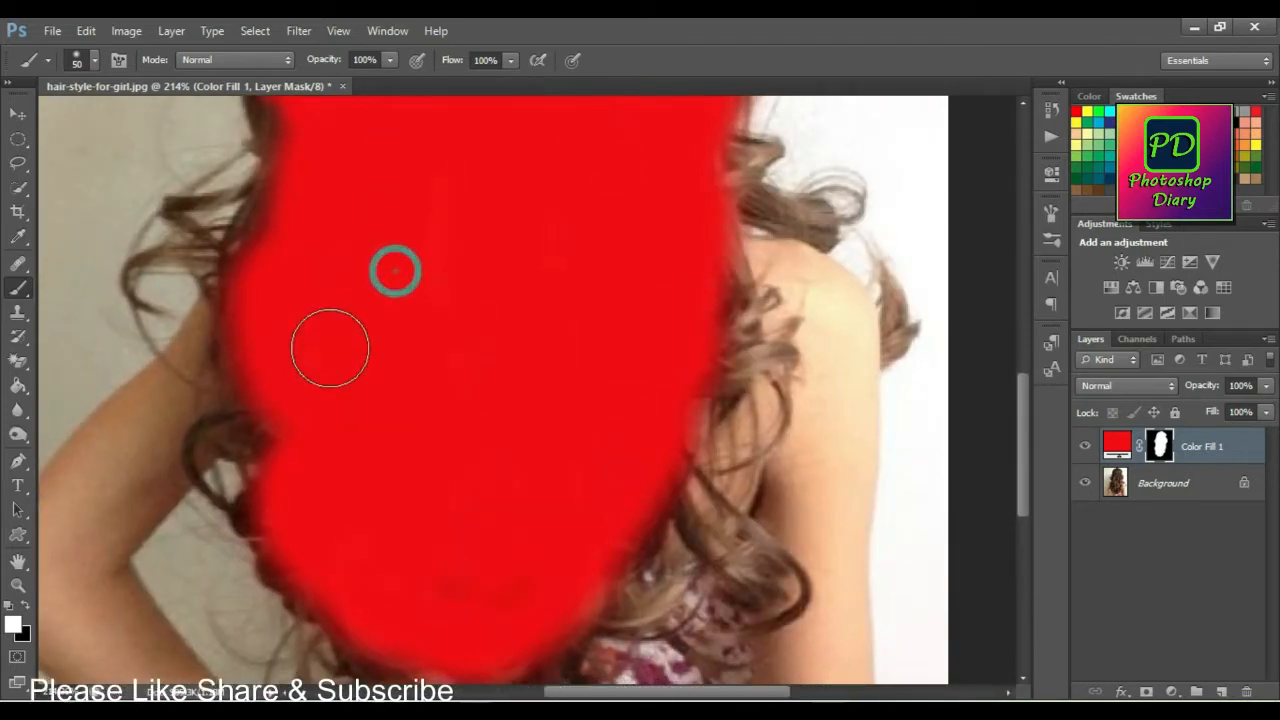
# - Reduce the brush to size 9 and paint the mask white along the hair's right edge and the small curl above the shoulder
pyautogui.press('[')
pyautogui.press('[')
pyautogui.press('[')
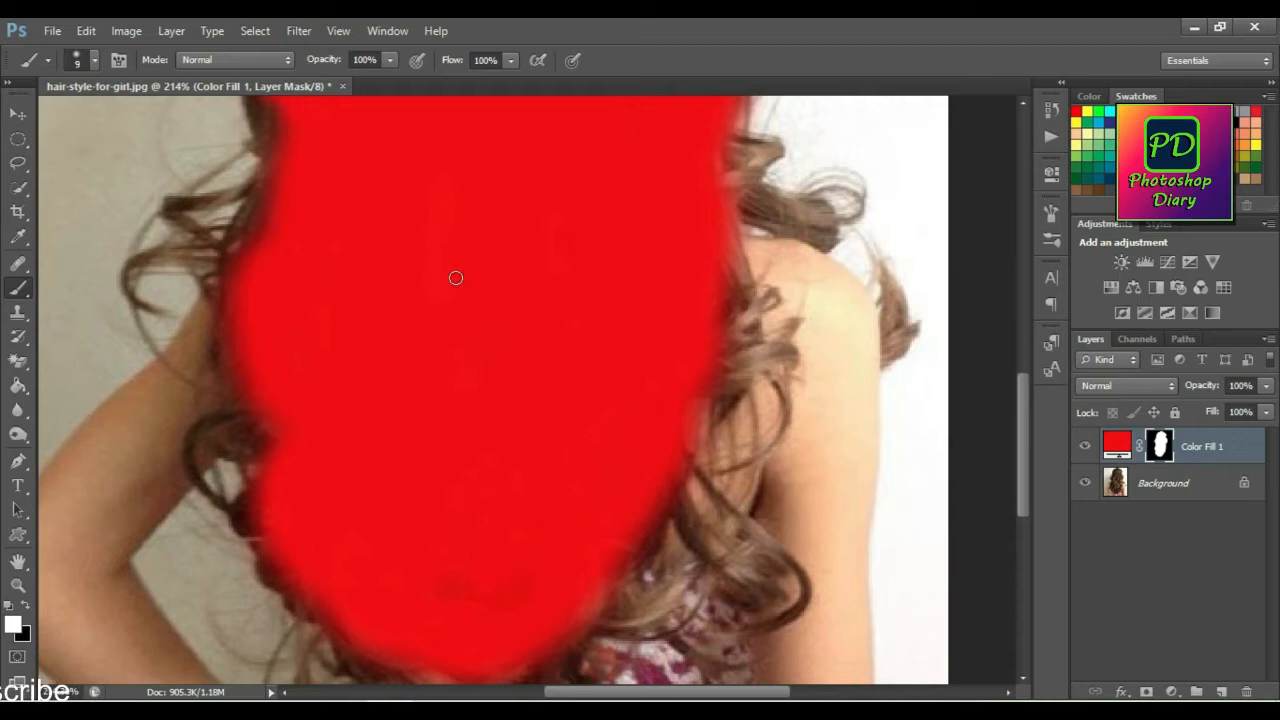
pyautogui.moveTo(556, 327); pyautogui.dragTo(510, 427)
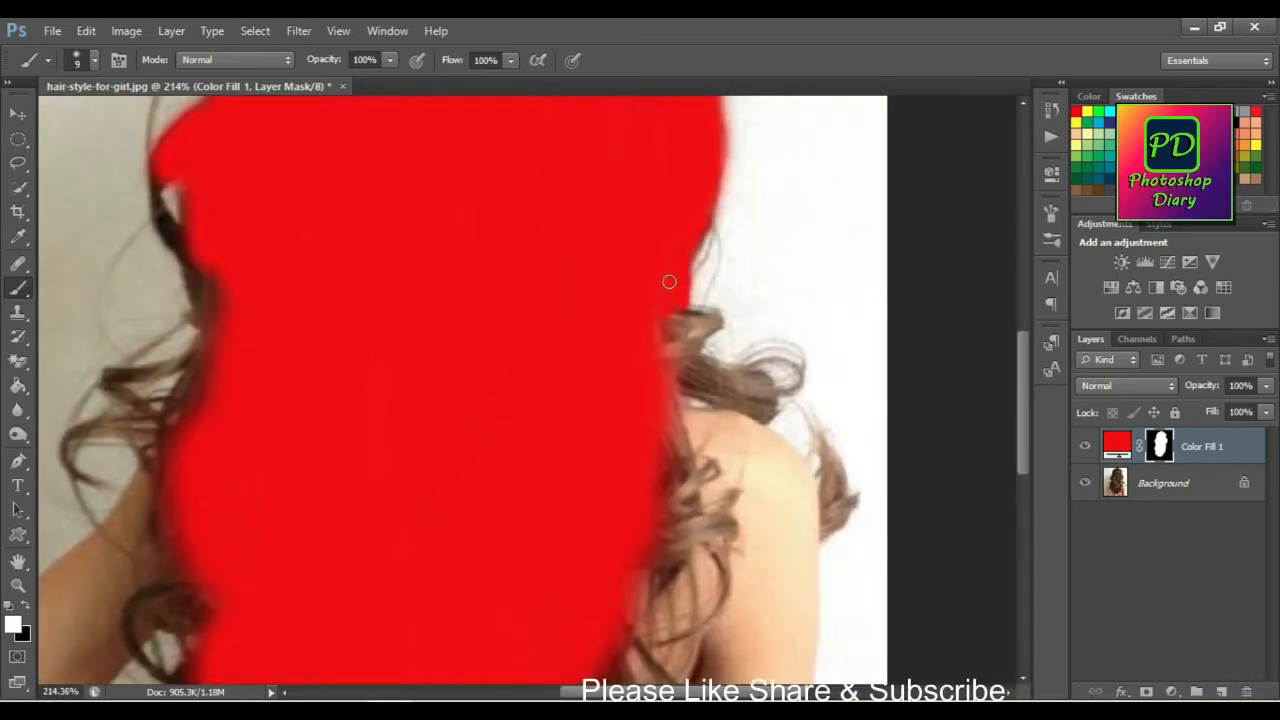
pyautogui.moveTo(708, 217); pyautogui.dragTo(704, 262)
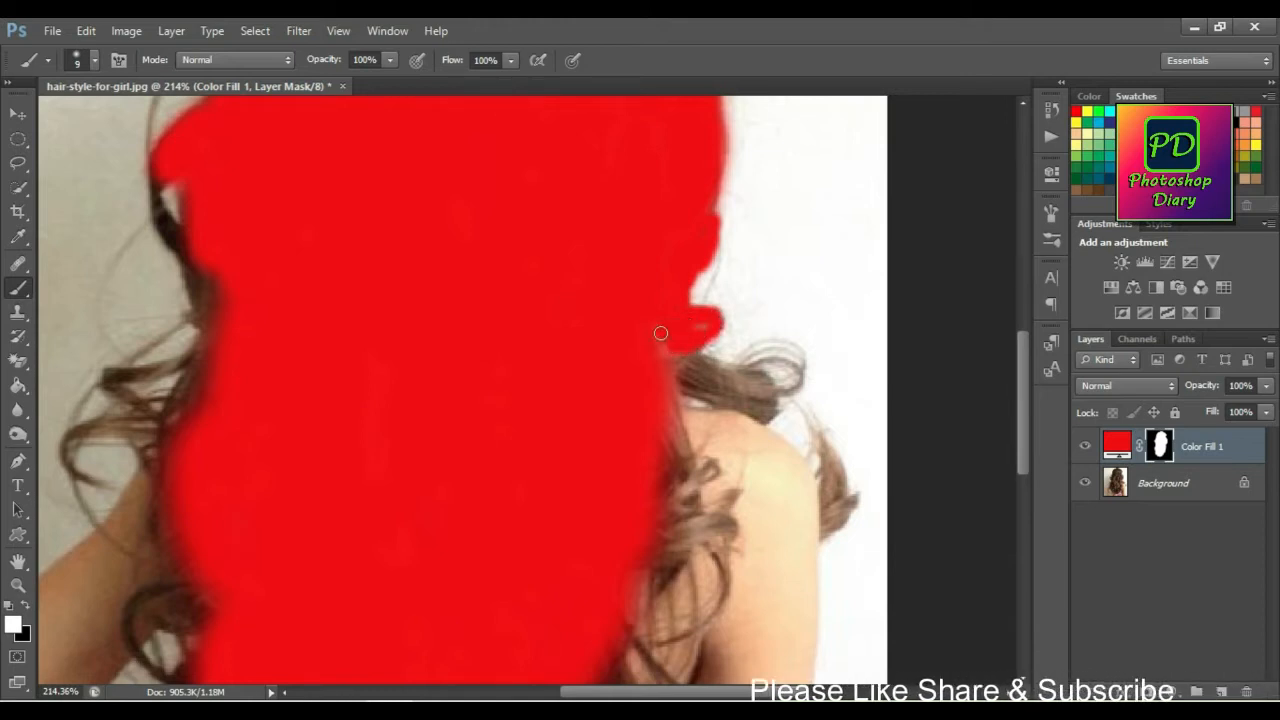
# - Paint the mask white over the looping curl above the right shoulder and the separate hair tuft beyond the arm
pyautogui.moveTo(723, 395)
pyautogui.mouseDown()
pyautogui.moveTo(685, 387)
pyautogui.moveTo(770, 414)
pyautogui.mouseUp()
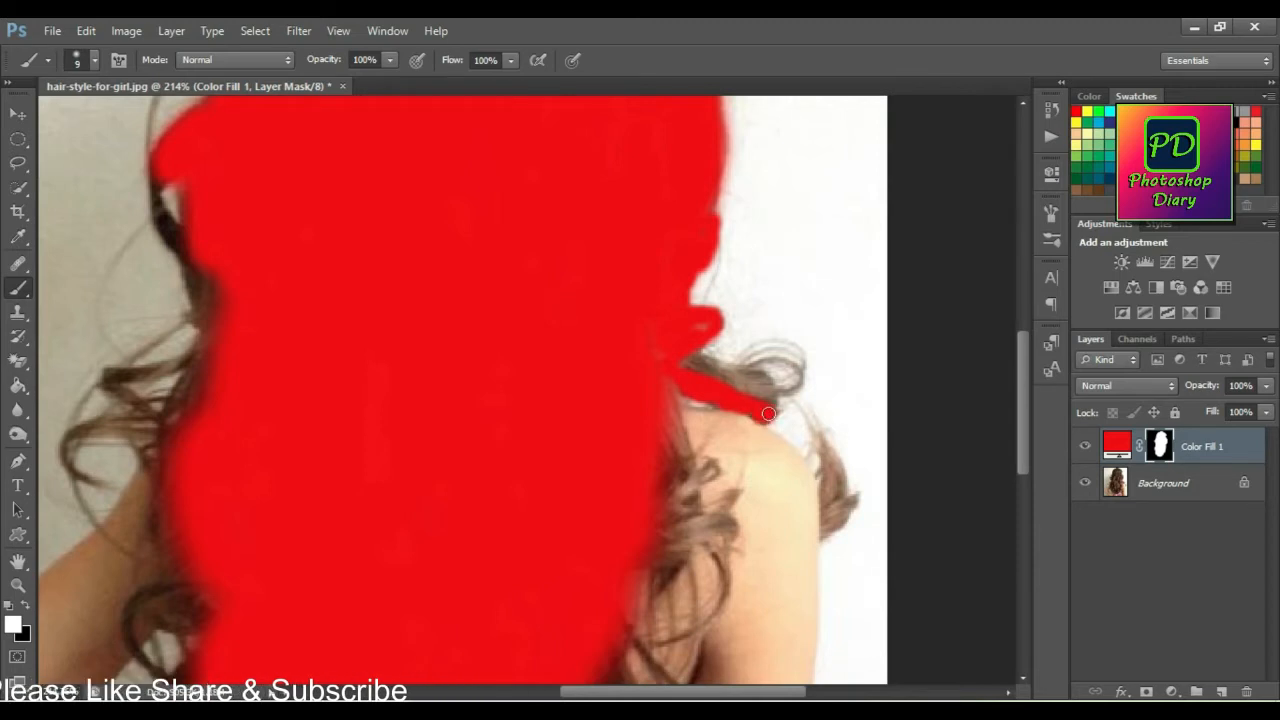
pyautogui.moveTo(792, 367); pyautogui.dragTo(744, 365)
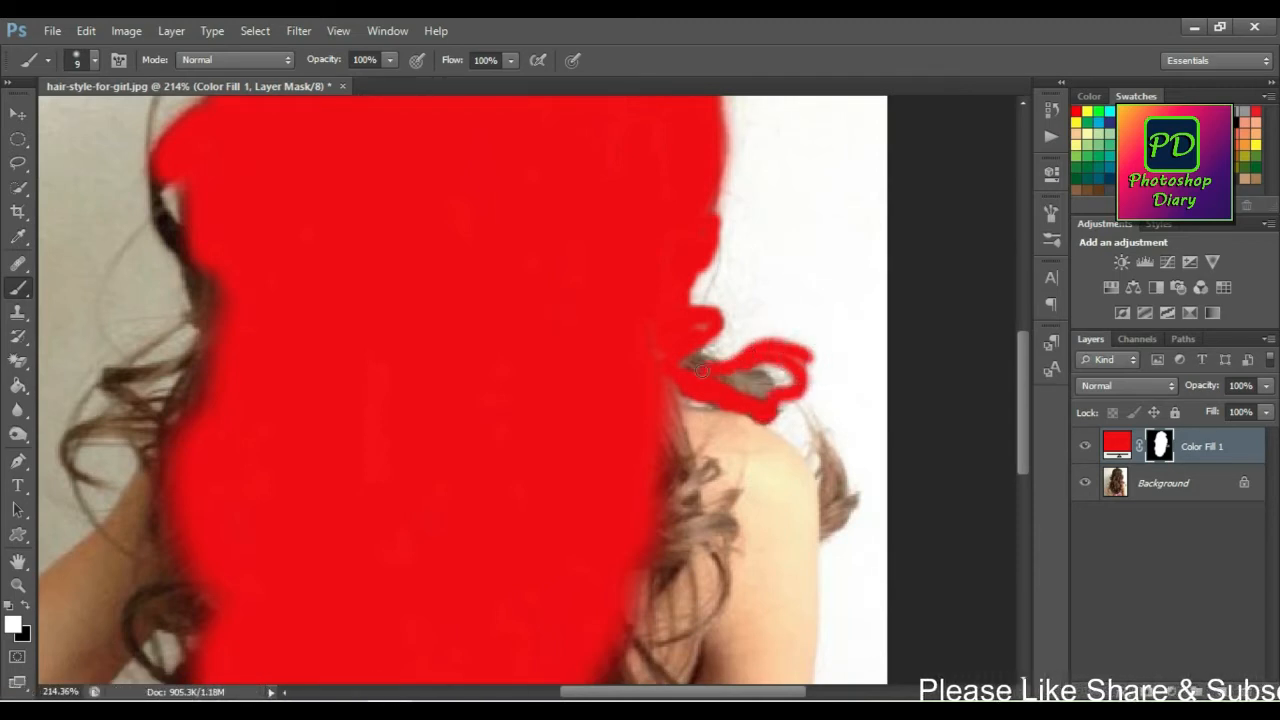
pyautogui.moveTo(704, 325)
pyautogui.mouseDown()
pyautogui.moveTo(649, 353)
pyautogui.moveTo(716, 387)
pyautogui.moveTo(743, 380)
pyautogui.moveTo(718, 374)
pyautogui.moveTo(762, 395)
pyautogui.mouseUp()
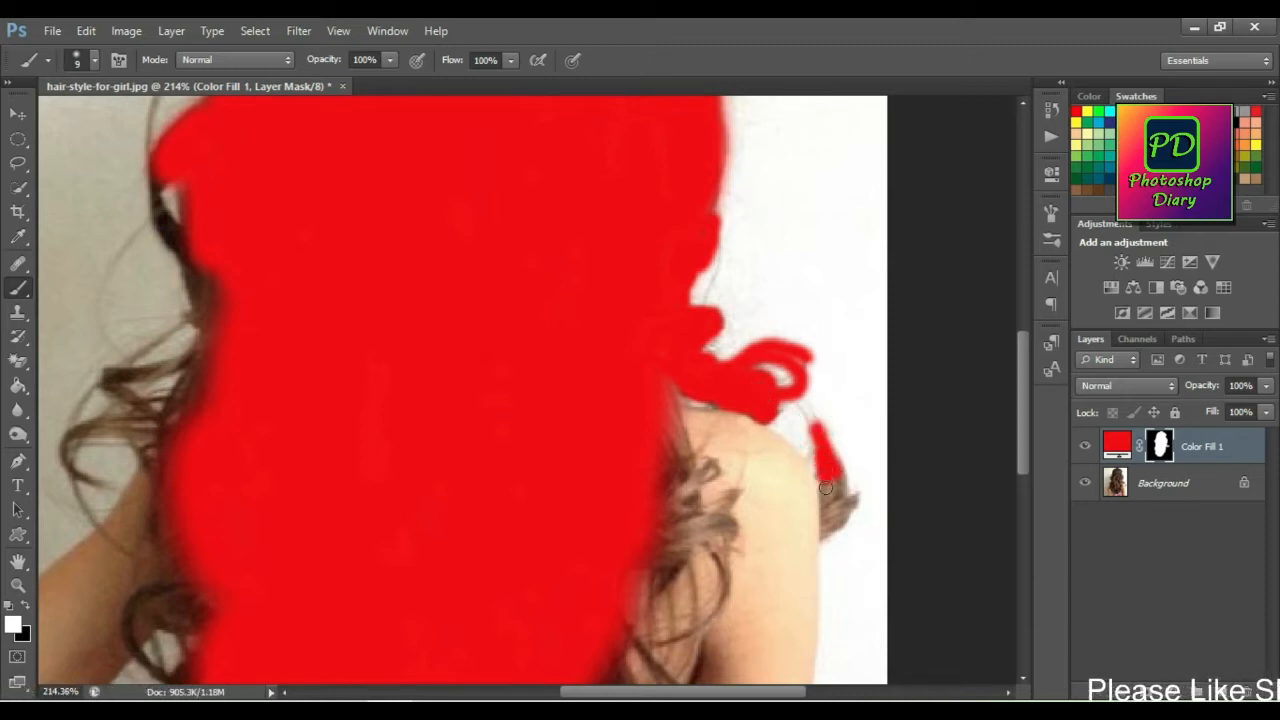
pyautogui.moveTo(828, 532)
pyautogui.mouseDown()
pyautogui.moveTo(845, 503)
pyautogui.moveTo(838, 482)
pyautogui.mouseUp()
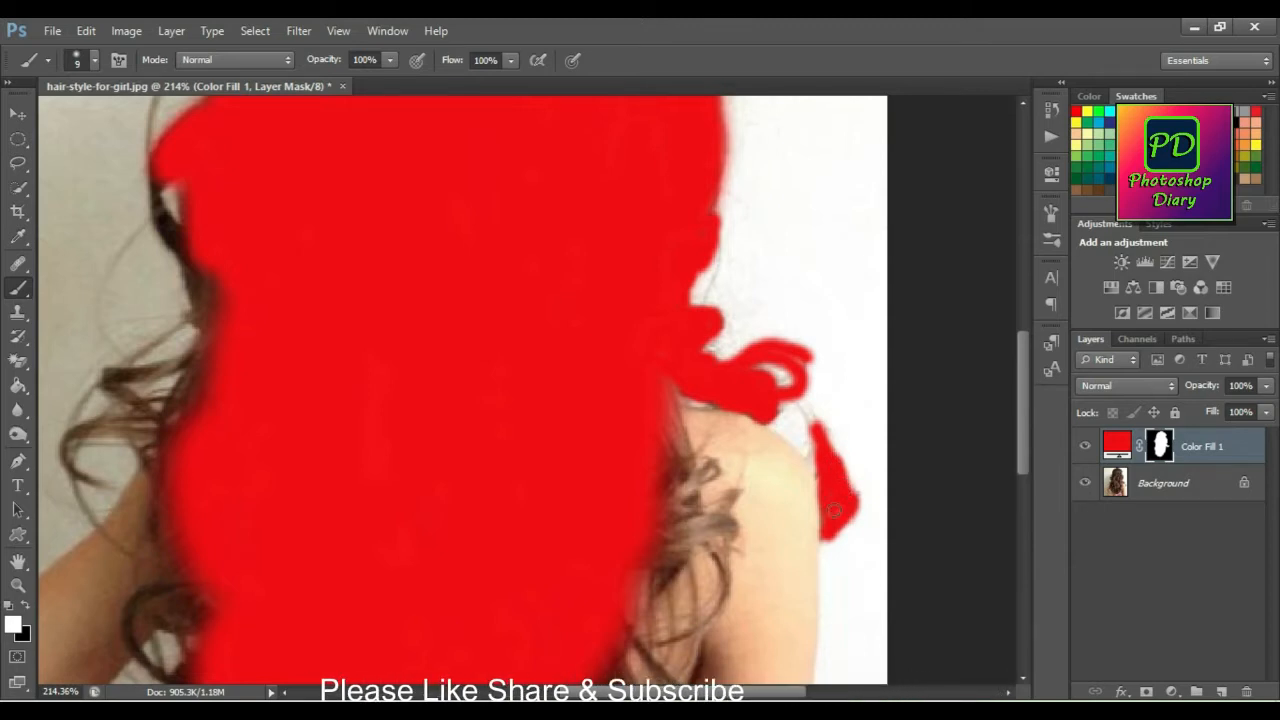
# - Paint the mask white over the thin curled strands lying against the right shoulder blade
pyautogui.scroll(-3, 660, 391)
pyautogui.moveTo(684, 332); pyautogui.dragTo(680, 312)
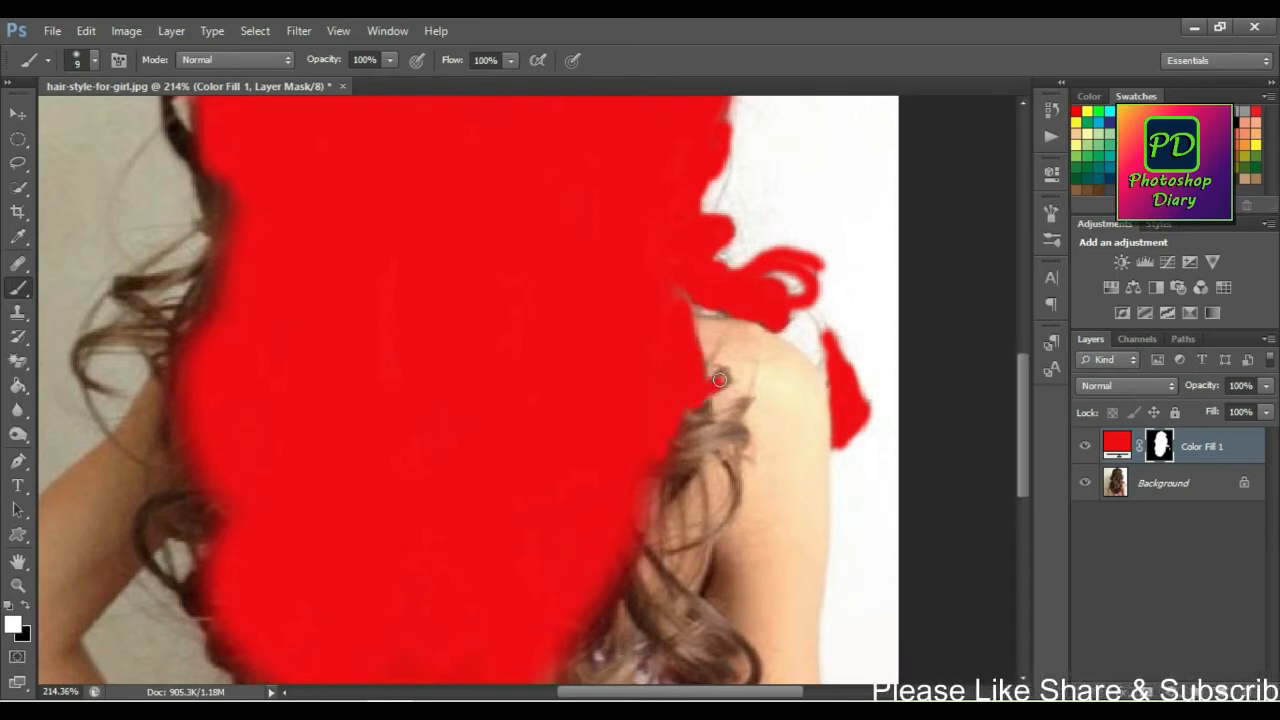
pyautogui.moveTo(722, 372)
pyautogui.mouseDown()
pyautogui.moveTo(672, 419)
pyautogui.moveTo(691, 413)
pyautogui.moveTo(719, 439)
pyautogui.moveTo(744, 401)
pyautogui.moveTo(715, 444)
pyautogui.mouseUp()
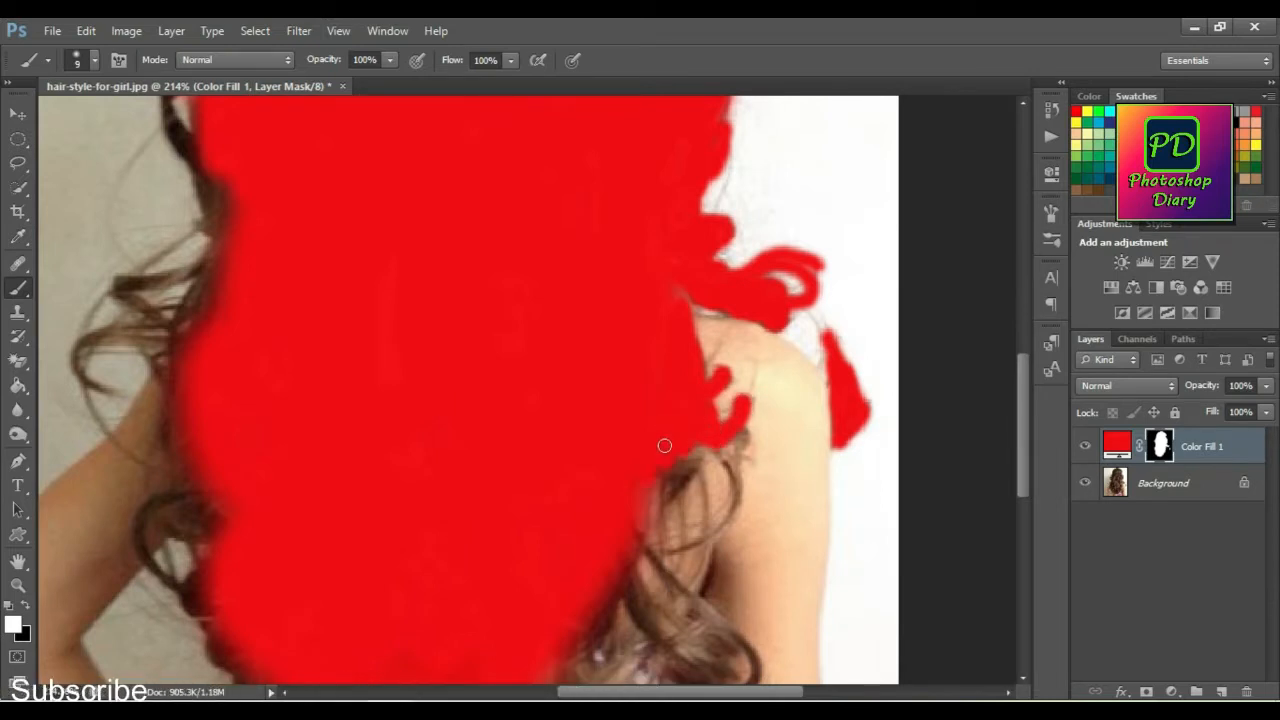
pyautogui.scroll(-2, 655, 430)
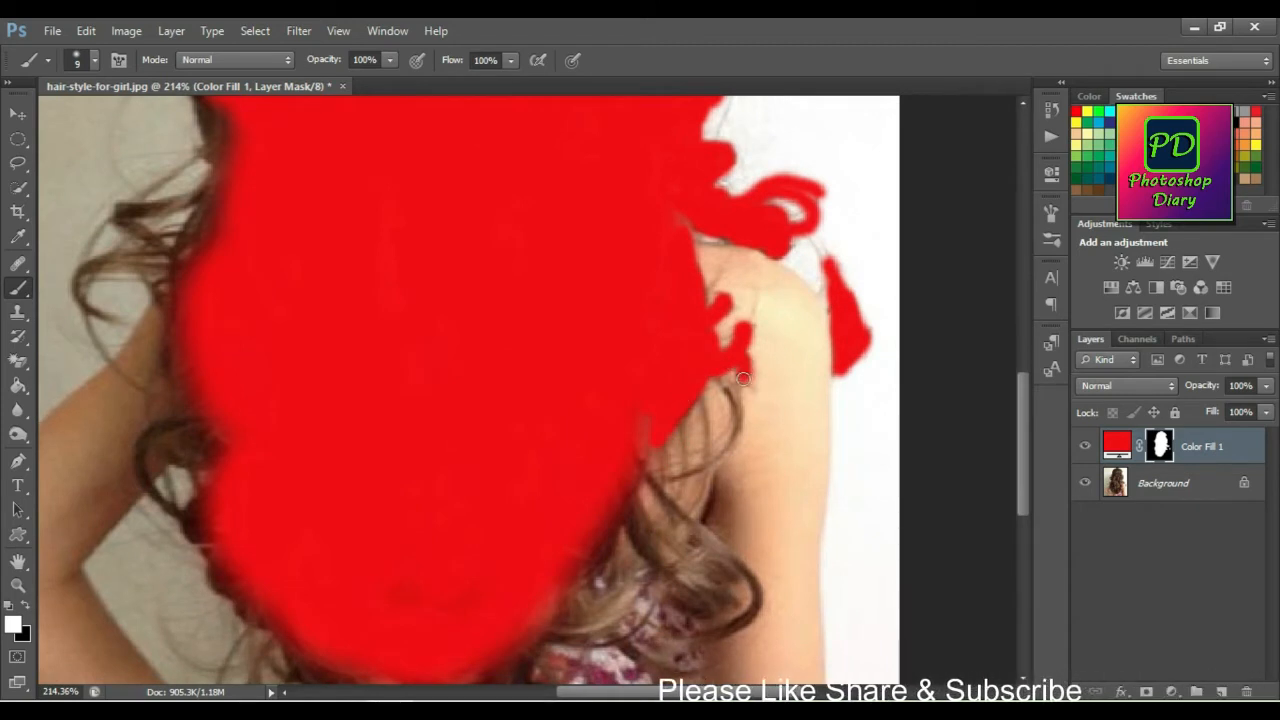
pyautogui.moveTo(743, 385)
pyautogui.mouseDown()
pyautogui.moveTo(731, 439)
pyautogui.moveTo(666, 477)
pyautogui.mouseUp()
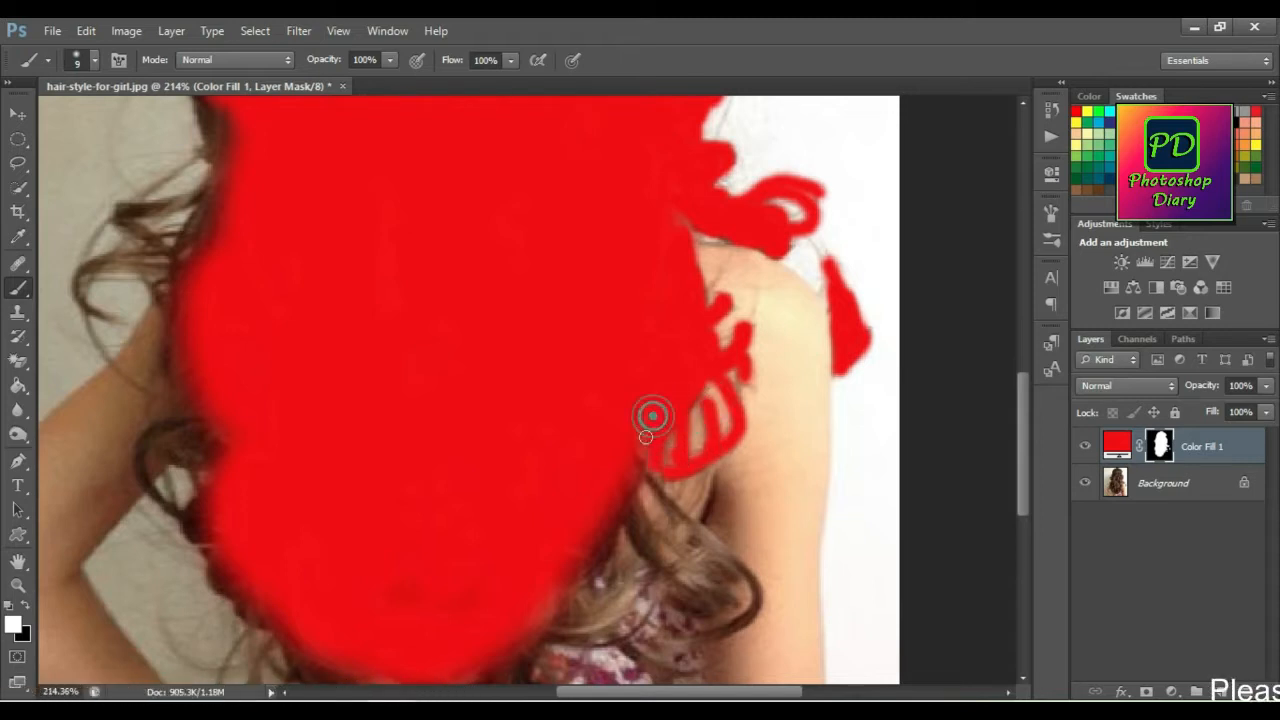
pyautogui.moveTo(623, 430); pyautogui.dragTo(629, 360)
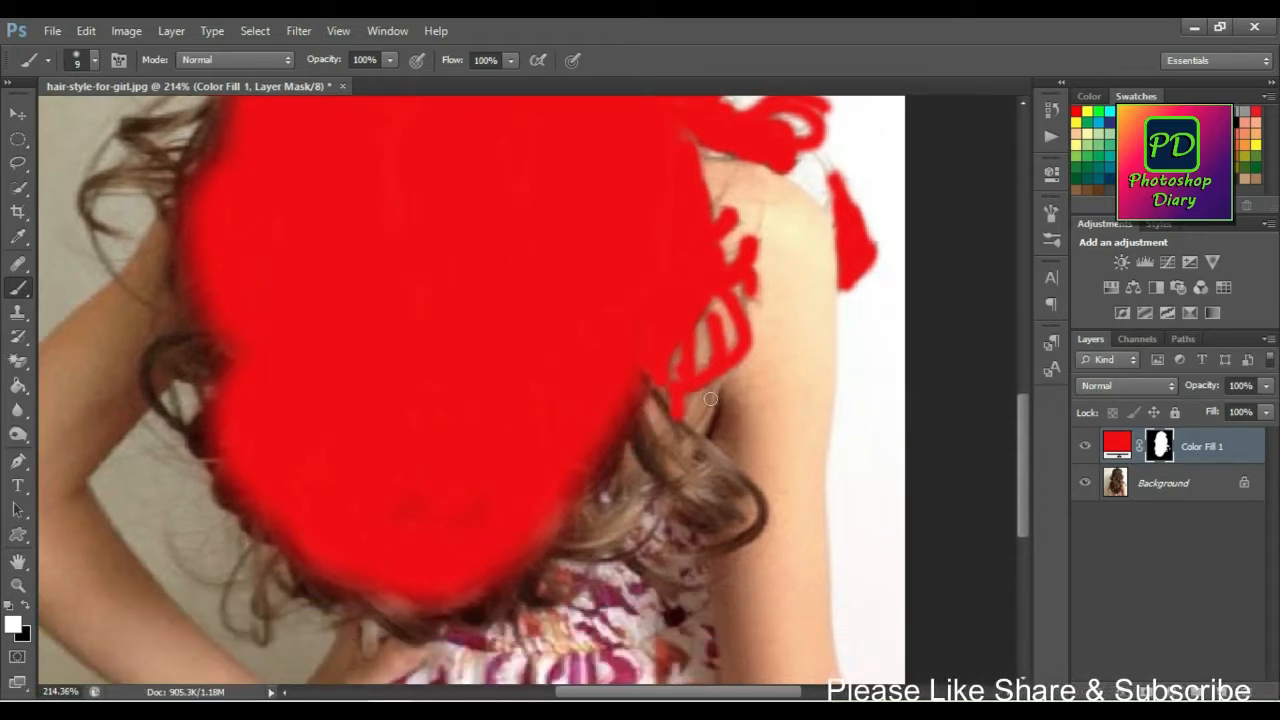
# - Paint the mask white over the large curl beside the right upper arm, enlarging the brush to size 15 to fill it
pyautogui.moveTo(702, 424); pyautogui.dragTo(696, 430)
pyautogui.moveTo(654, 383)
pyautogui.mouseDown()
pyautogui.moveTo(753, 486)
pyautogui.moveTo(762, 521)
pyautogui.mouseUp()
pyautogui.press(']')
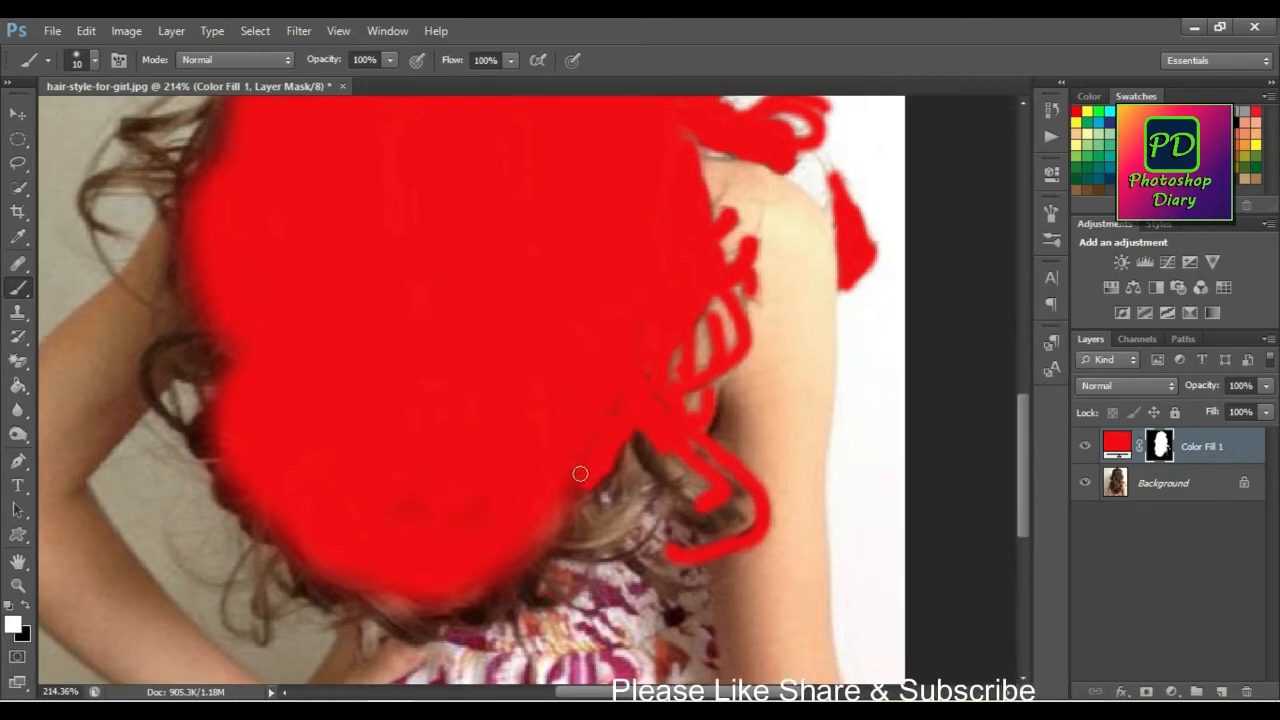
pyautogui.press(']')
pyautogui.moveTo(666, 461)
pyautogui.mouseDown()
pyautogui.moveTo(689, 495)
pyautogui.moveTo(708, 509)
pyautogui.moveTo(712, 489)
pyautogui.moveTo(689, 470)
pyautogui.moveTo(718, 518)
pyautogui.mouseUp()
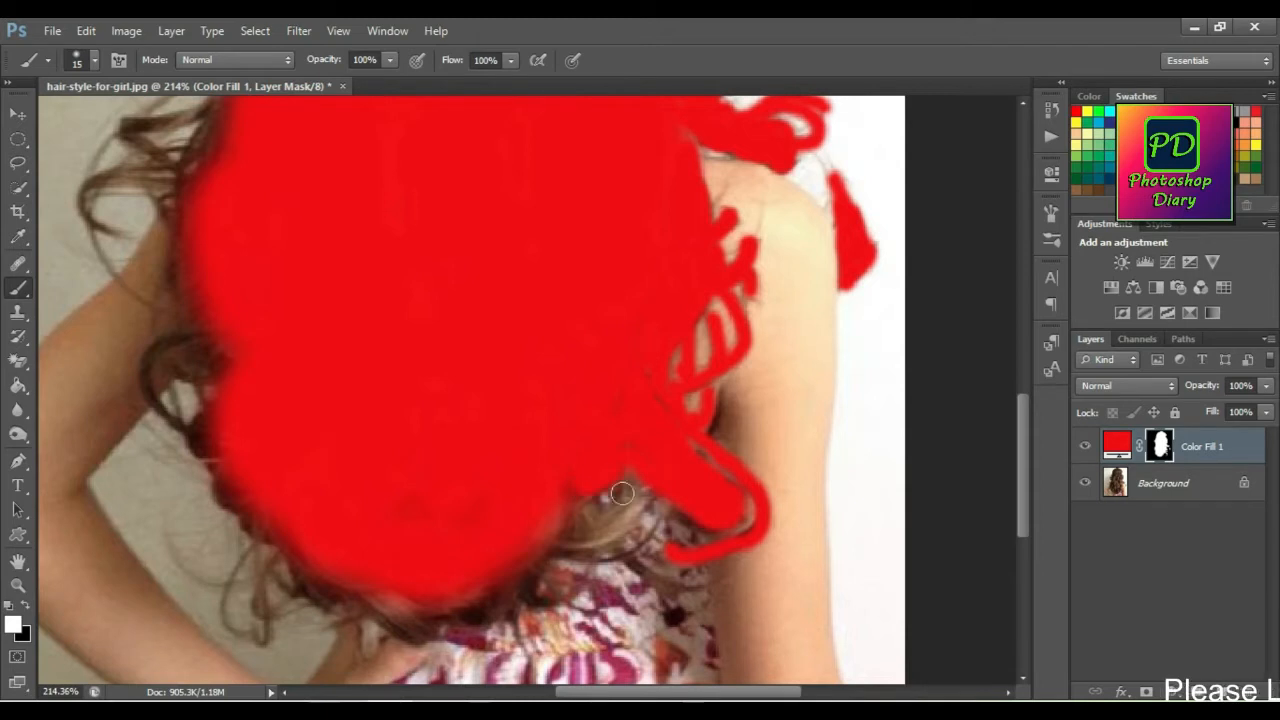
# - With the size 15 brush, paint the mask white over the hair's bottom edge and the curl ends above the dress
pyautogui.moveTo(607, 472)
pyautogui.mouseDown()
pyautogui.moveTo(643, 354)
pyautogui.moveTo(646, 389)
pyautogui.mouseUp()
pyautogui.moveTo(574, 330); pyautogui.dragTo(632, 210)
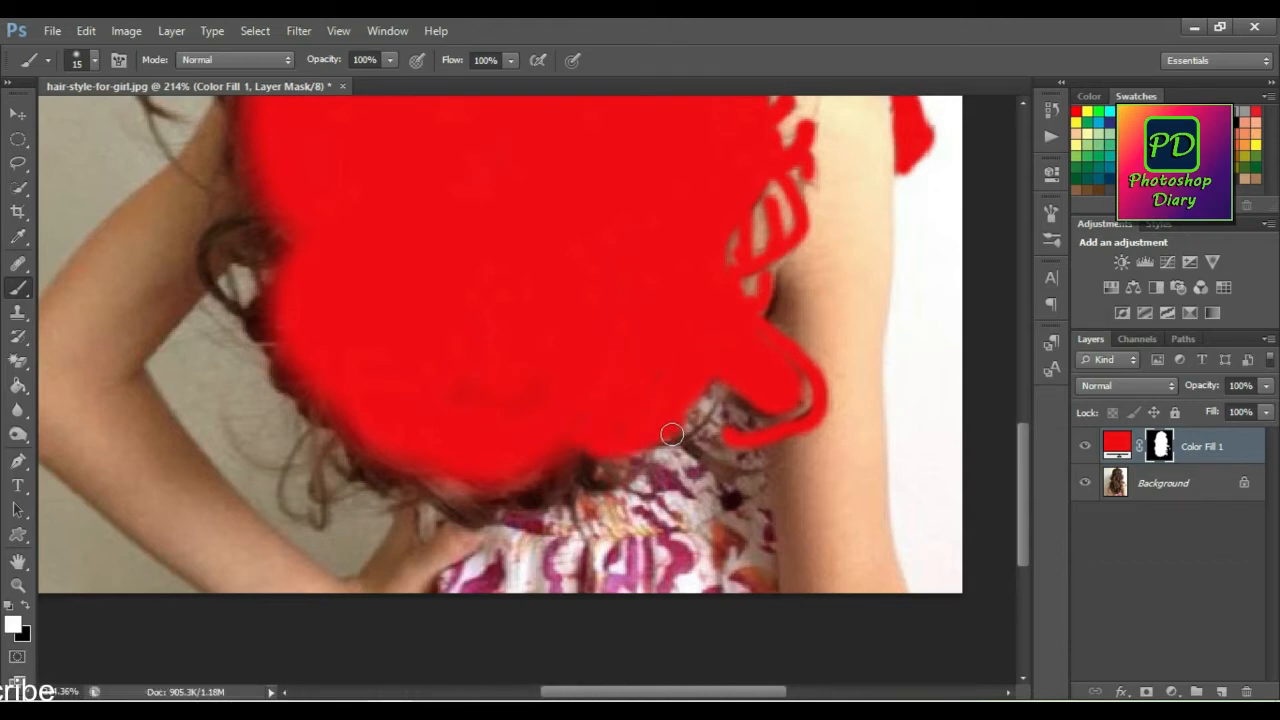
pyautogui.moveTo(620, 426)
pyautogui.mouseDown()
pyautogui.moveTo(639, 355)
pyautogui.moveTo(568, 416)
pyautogui.moveTo(597, 403)
pyautogui.moveTo(602, 380)
pyautogui.moveTo(519, 429)
pyautogui.moveTo(532, 433)
pyautogui.moveTo(454, 415)
pyautogui.moveTo(538, 403)
pyautogui.moveTo(602, 366)
pyautogui.moveTo(587, 391)
pyautogui.moveTo(653, 350)
pyautogui.moveTo(681, 301)
pyautogui.moveTo(560, 359)
pyautogui.moveTo(633, 286)
pyautogui.mouseUp()
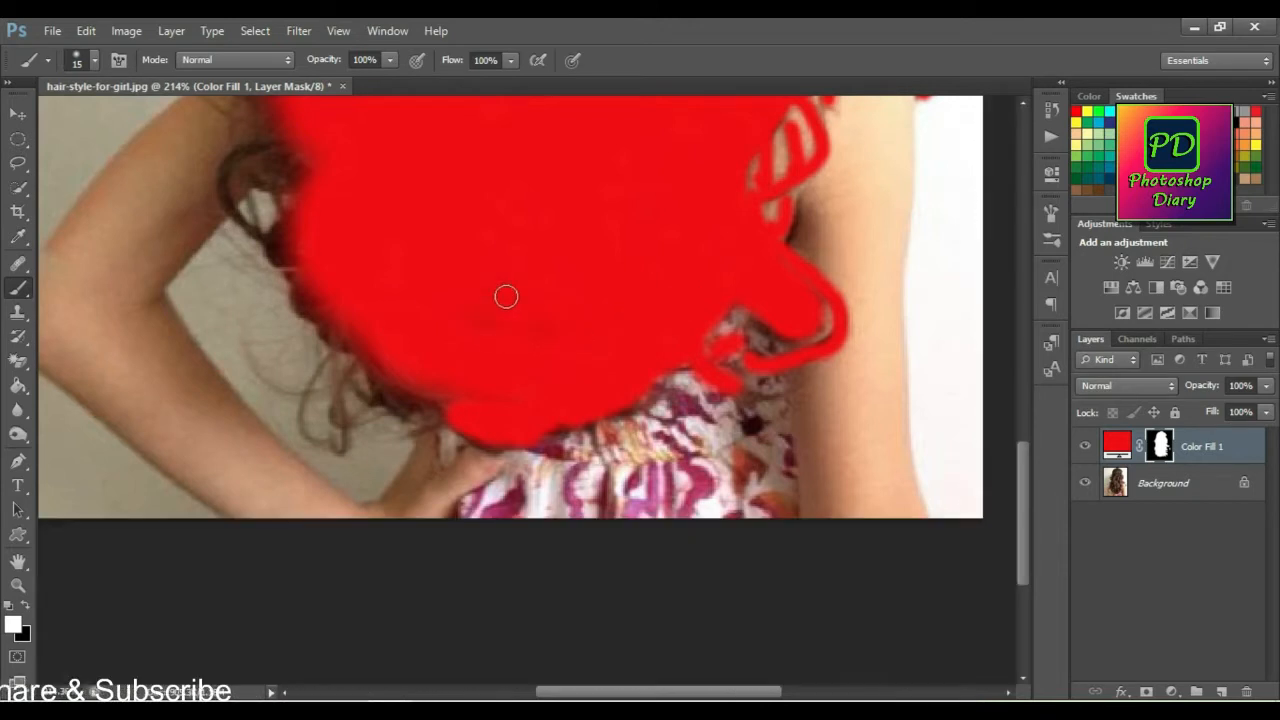
pyautogui.moveTo(485, 314); pyautogui.dragTo(590, 279)
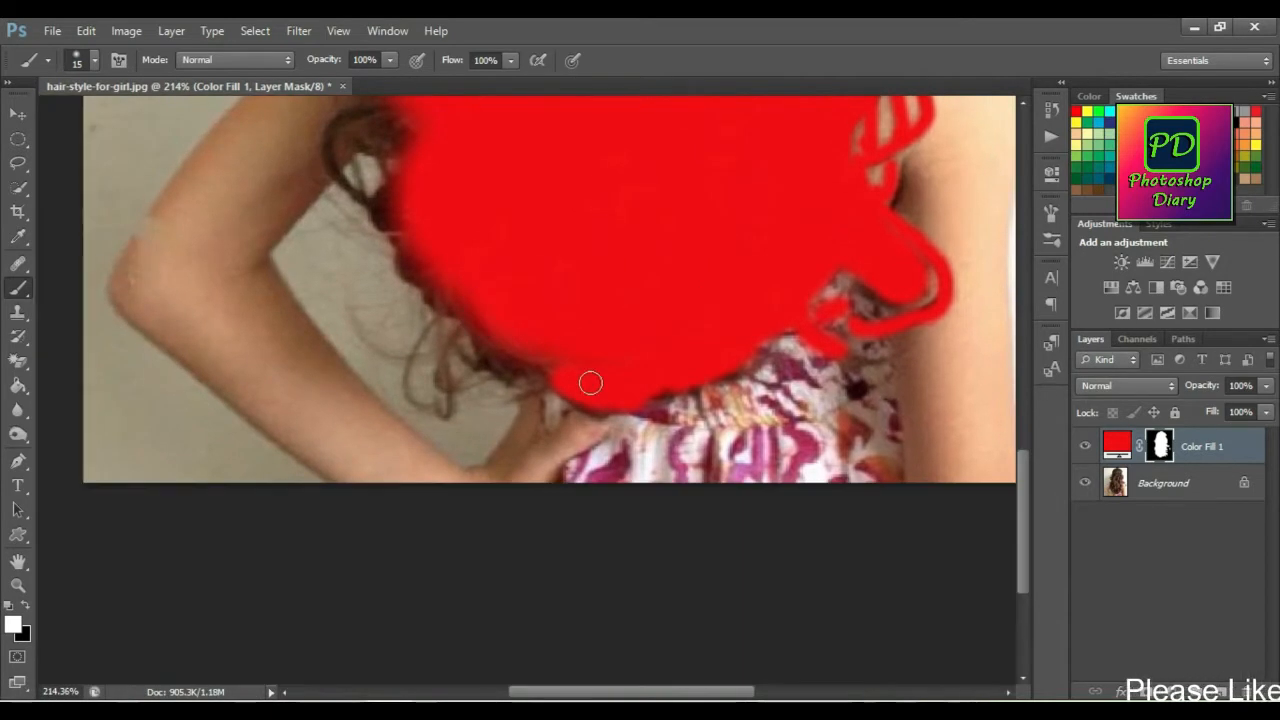
# - Paint the mask white over the lower-left curls, along the hair edge and around the loop beside the bent arm
pyautogui.moveTo(590, 387)
pyautogui.mouseDown()
pyautogui.moveTo(521, 366)
pyautogui.moveTo(523, 387)
pyautogui.moveTo(521, 368)
pyautogui.moveTo(487, 361)
pyautogui.moveTo(464, 327)
pyautogui.moveTo(485, 332)
pyautogui.moveTo(481, 372)
pyautogui.moveTo(458, 393)
pyautogui.moveTo(445, 346)
pyautogui.moveTo(442, 410)
pyautogui.moveTo(428, 379)
pyautogui.moveTo(473, 307)
pyautogui.moveTo(434, 333)
pyautogui.mouseUp()
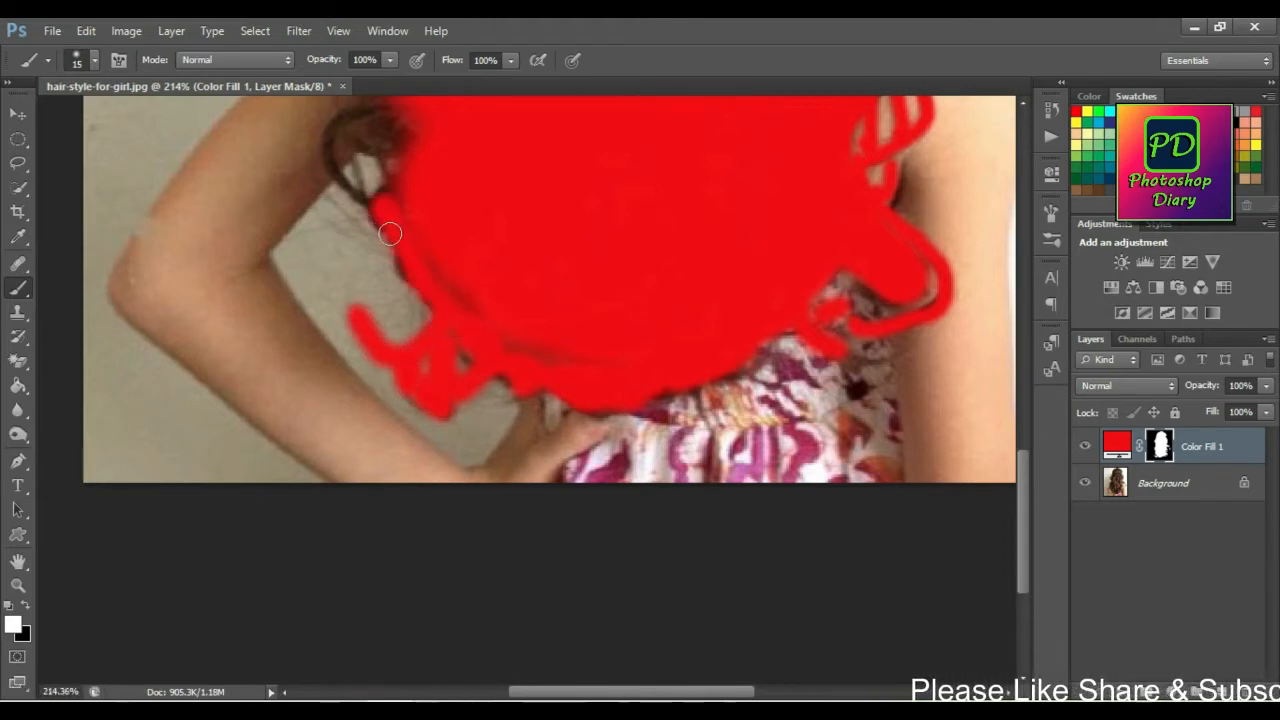
pyautogui.moveTo(394, 193); pyautogui.dragTo(457, 334)
pyautogui.moveTo(440, 249)
pyautogui.mouseDown()
pyautogui.moveTo(454, 293)
pyautogui.moveTo(431, 256)
pyautogui.moveTo(418, 259)
pyautogui.moveTo(404, 267)
pyautogui.moveTo(412, 330)
pyautogui.mouseUp()
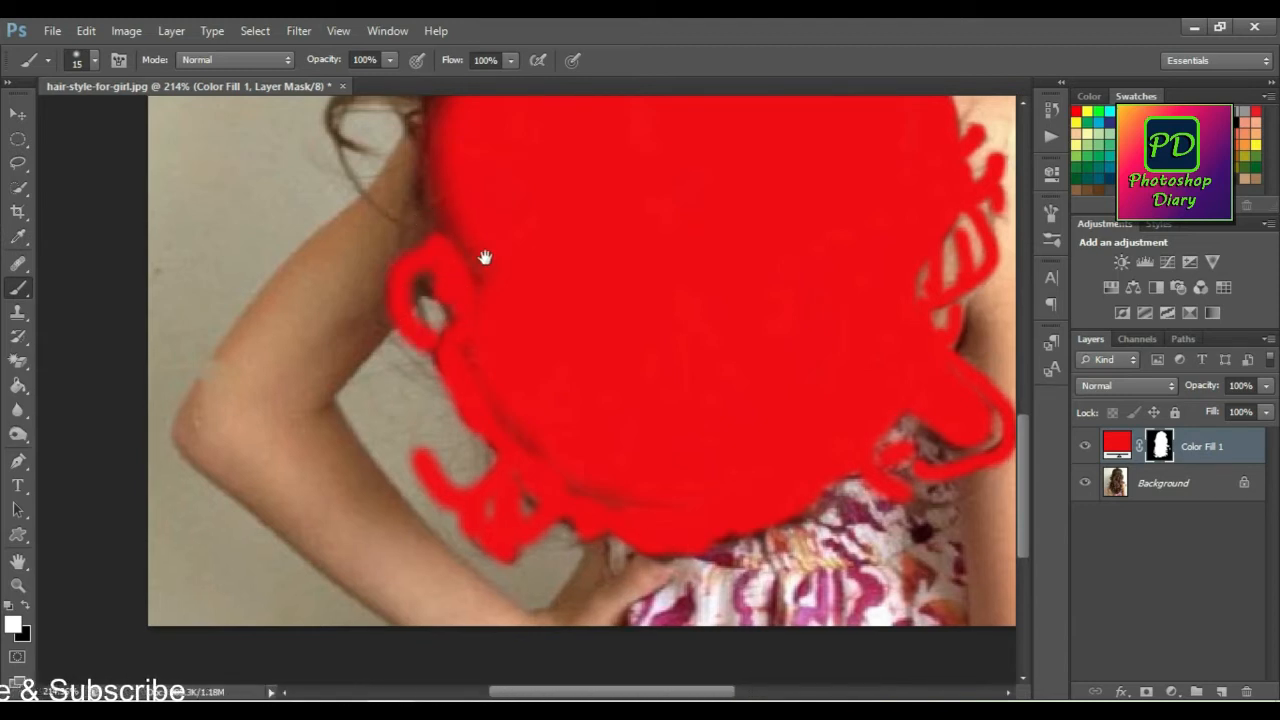
# - Paint the mask white up the hair's left edge from the arm to the loose looping strand above it
pyautogui.moveTo(473, 192); pyautogui.dragTo(517, 312)
pyautogui.moveTo(485, 214)
pyautogui.mouseDown()
pyautogui.moveTo(511, 352)
pyautogui.moveTo(538, 343)
pyautogui.moveTo(518, 367)
pyautogui.moveTo(550, 242)
pyautogui.moveTo(540, 349)
pyautogui.moveTo(556, 241)
pyautogui.moveTo(571, 378)
pyautogui.mouseUp()
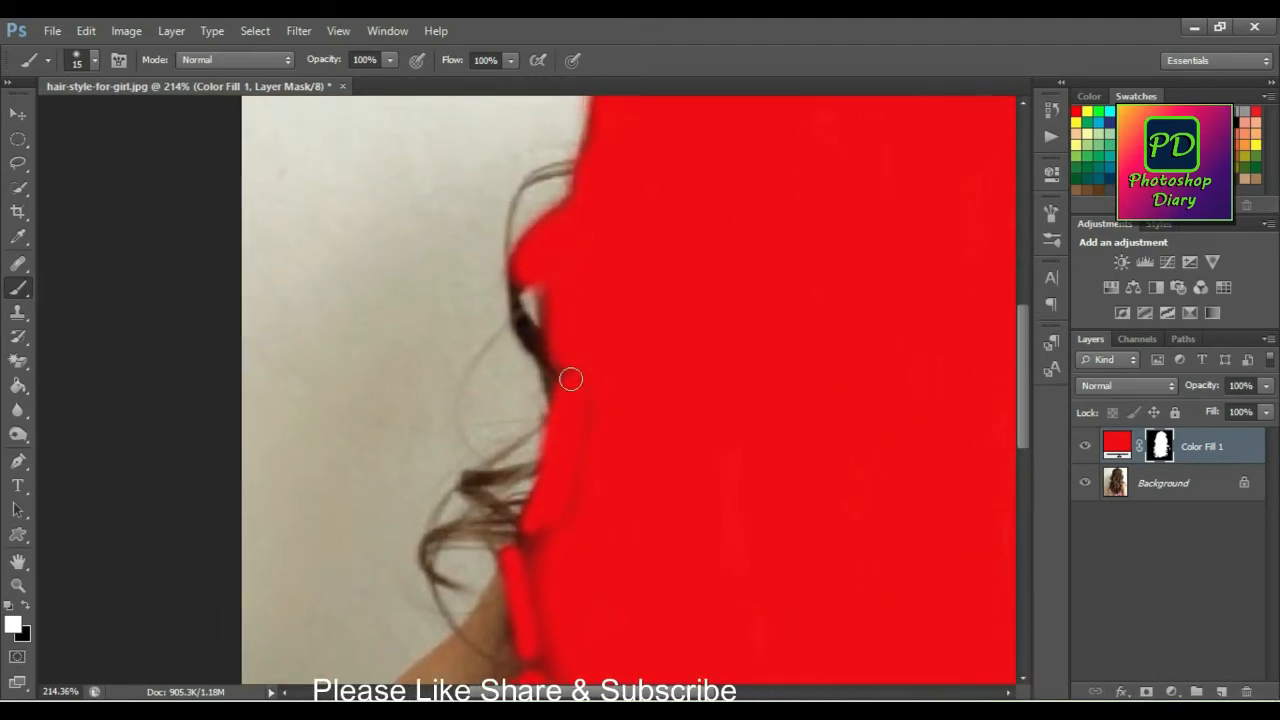
pyautogui.moveTo(568, 173); pyautogui.dragTo(573, 283)
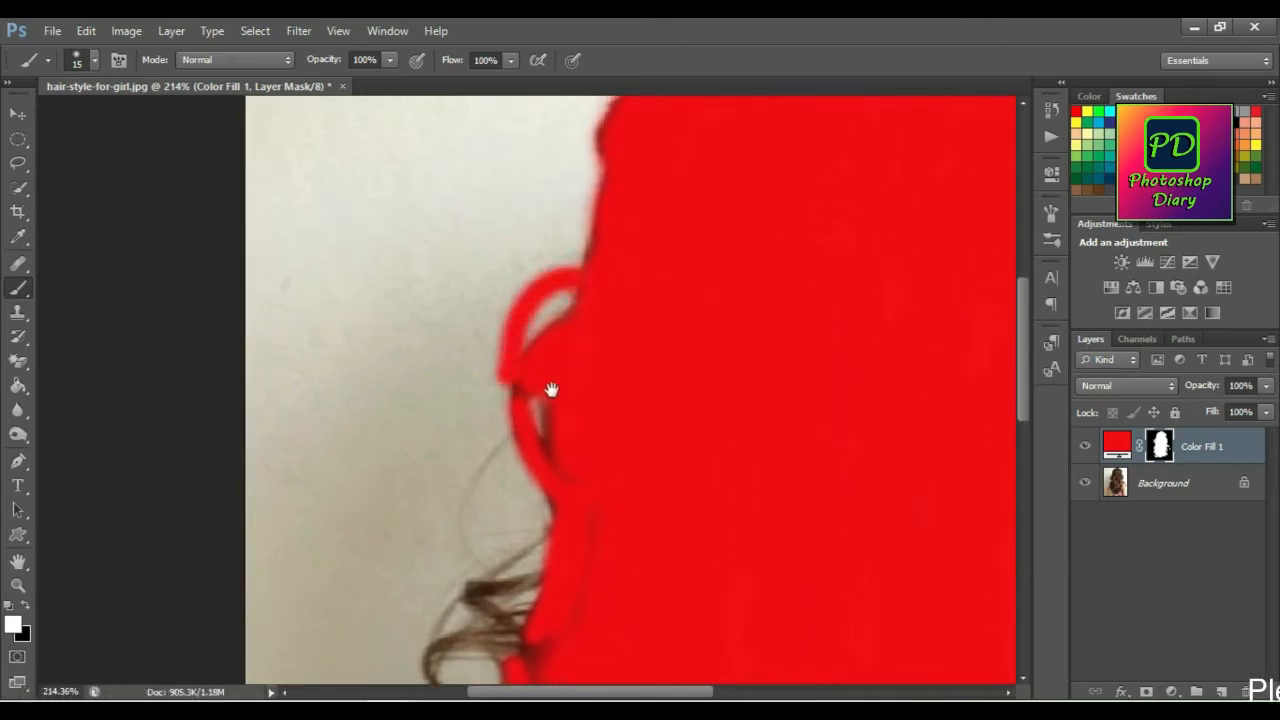
# - Paint the mask white over the wispy strands and curls sticking out on the left side above the arm
pyautogui.moveTo(551, 390); pyautogui.dragTo(560, 340)
pyautogui.moveTo(543, 401)
pyautogui.mouseDown()
pyautogui.moveTo(581, 371)
pyautogui.moveTo(518, 410)
pyautogui.mouseUp()
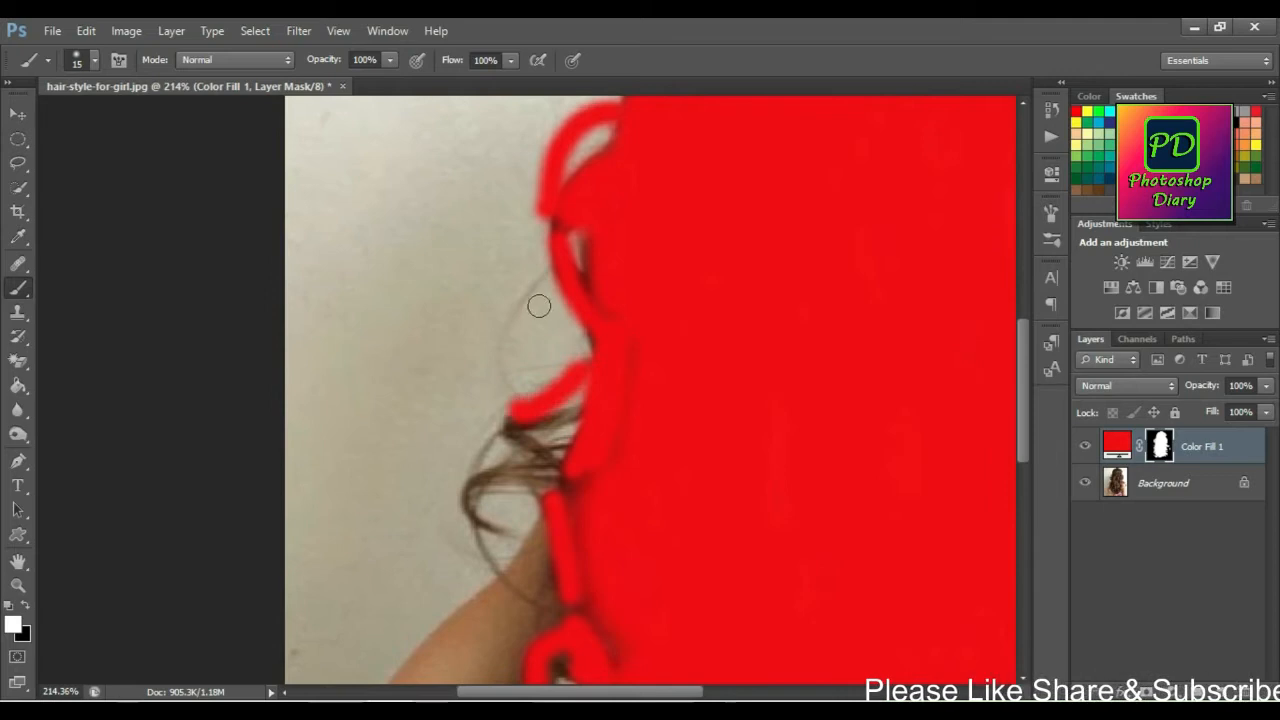
pyautogui.moveTo(543, 271)
pyautogui.mouseDown()
pyautogui.moveTo(501, 359)
pyautogui.moveTo(514, 415)
pyautogui.moveTo(529, 310)
pyautogui.mouseUp()
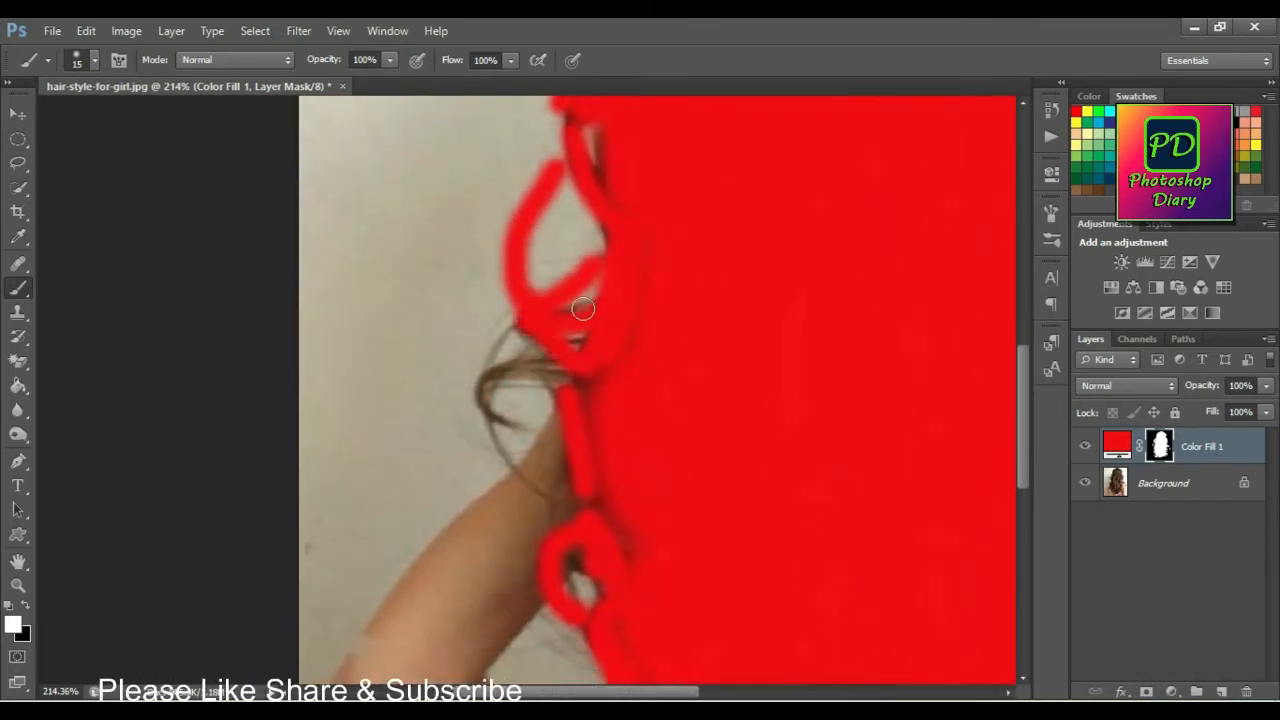
pyautogui.moveTo(540, 318)
pyautogui.mouseDown()
pyautogui.moveTo(495, 350)
pyautogui.moveTo(557, 371)
pyautogui.mouseUp()
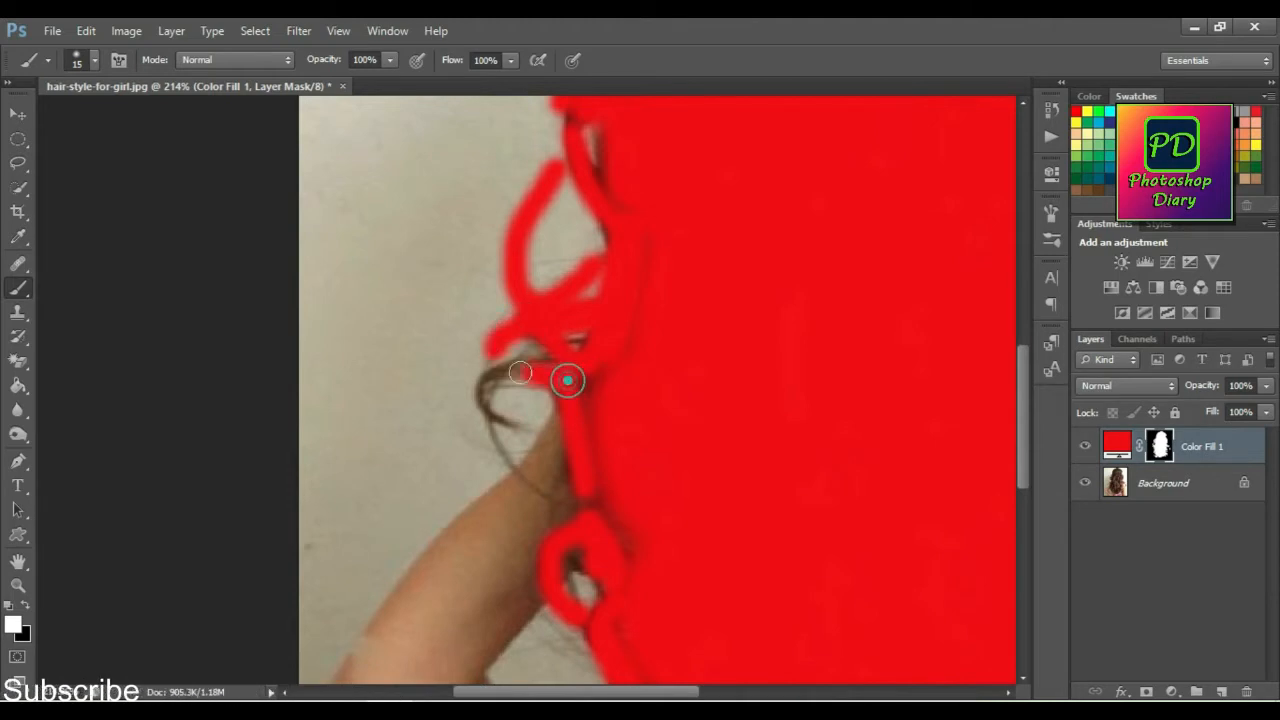
pyautogui.moveTo(512, 428)
pyautogui.mouseDown()
pyautogui.moveTo(508, 343)
pyautogui.moveTo(548, 414)
pyautogui.mouseUp()
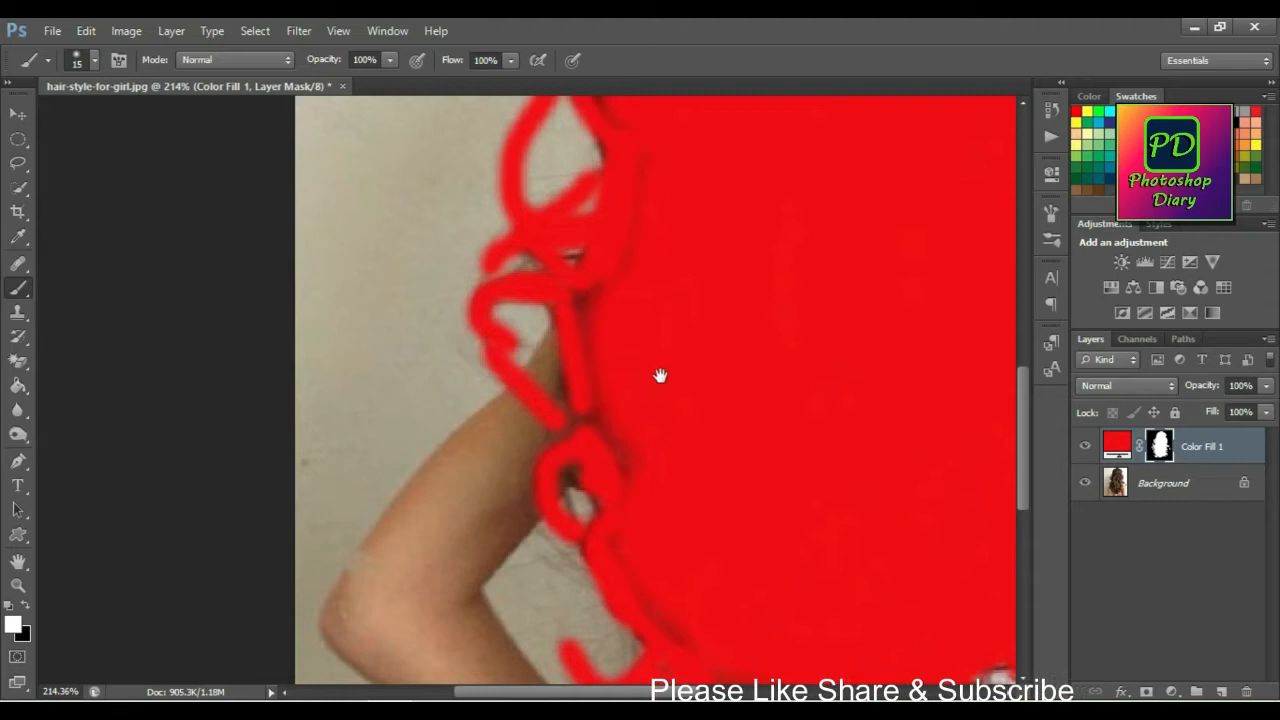
# - Set the red fill layer's blend mode to Soft Light
pyautogui.moveTo(734, 406); pyautogui.dragTo(603, 263)
pyautogui.moveTo(804, 310); pyautogui.dragTo(660, 354)
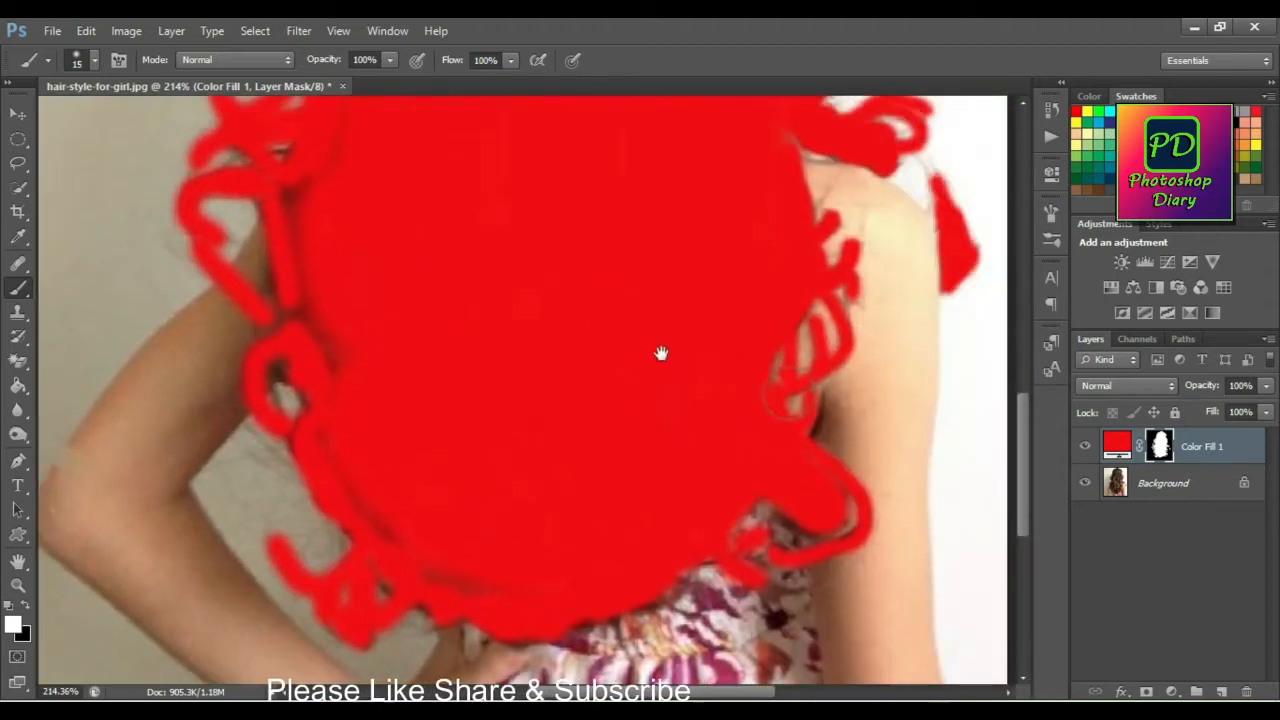
pyautogui.scroll(-8, 664, 353)
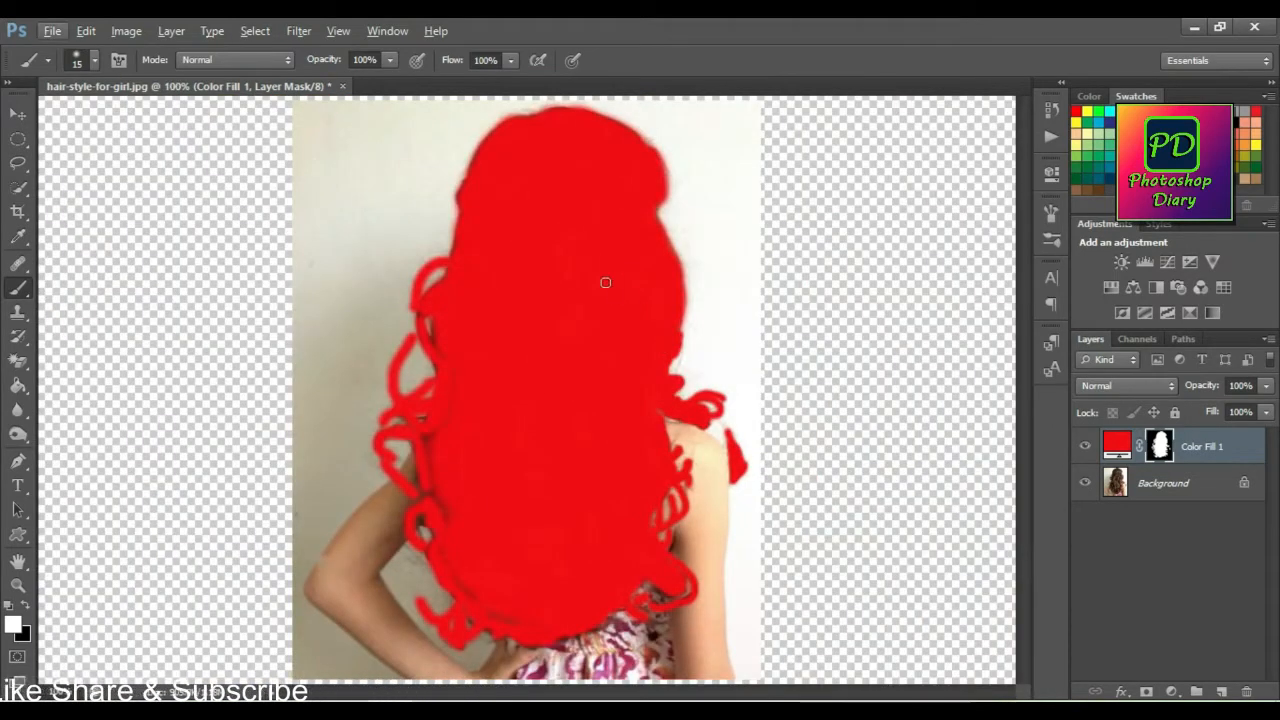
pyautogui.click(1150, 391)
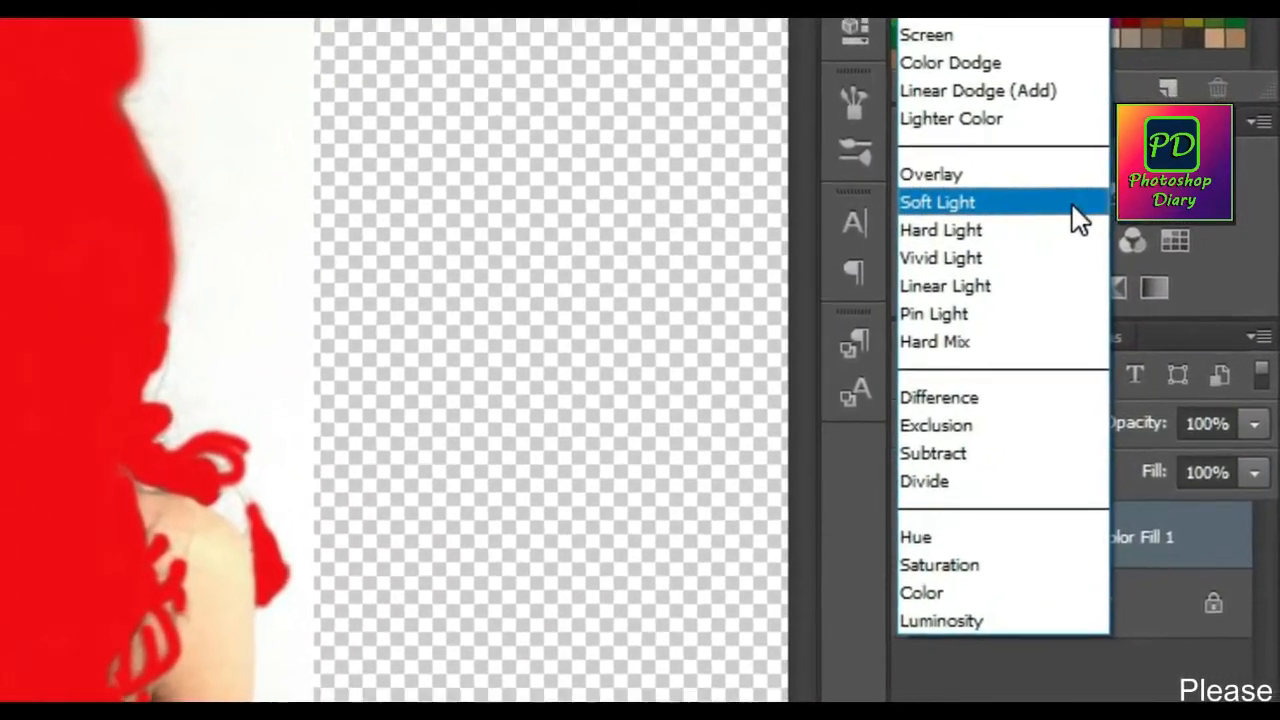
pyautogui.click(1085, 212)
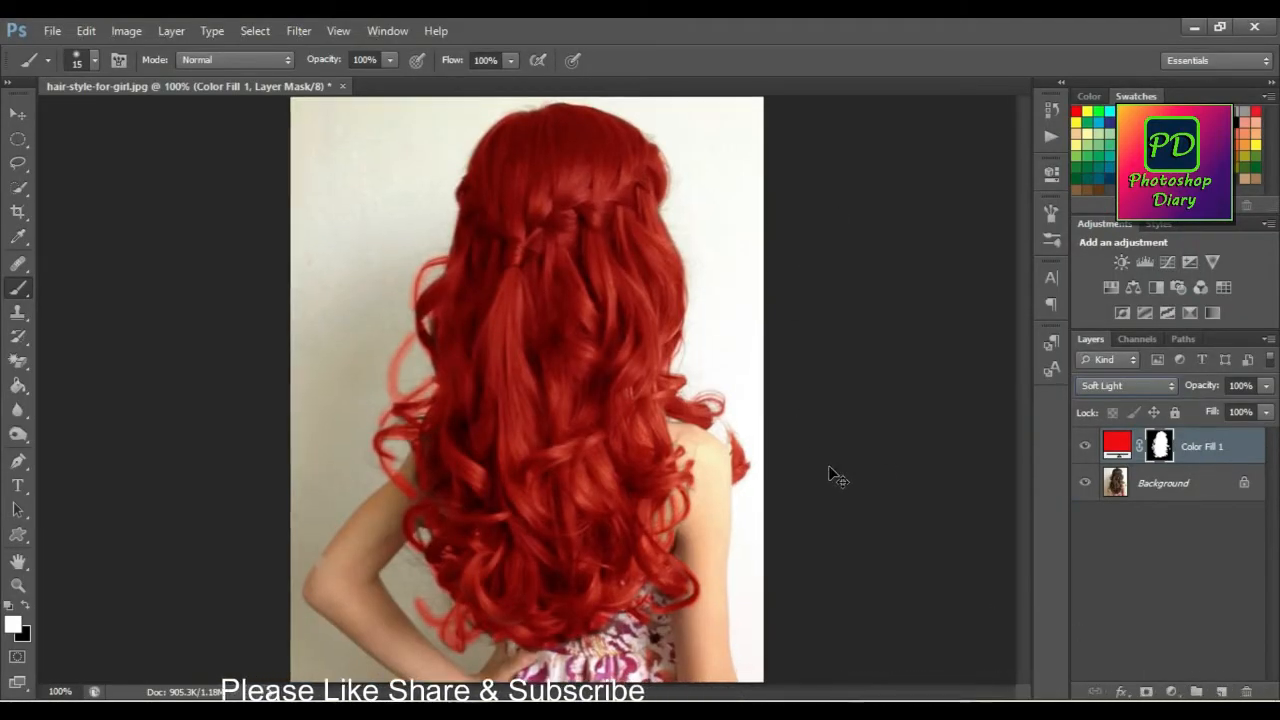
# - Paint the mask black around the looping loose strands on the hair's left edge to trim the red spill
pyautogui.hotkey('ctrl', '+')
pyautogui.hotkey('ctrl', '+')
pyautogui.moveTo(223, 302); pyautogui.dragTo(398, 308)
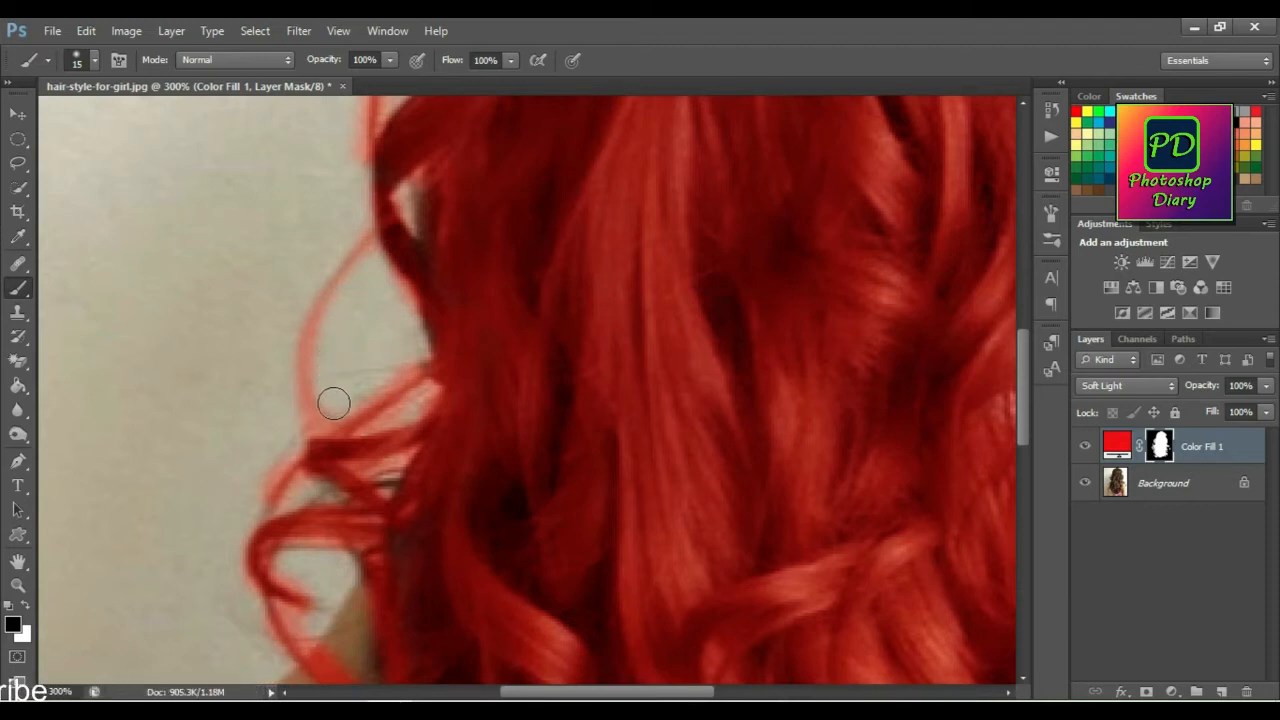
pyautogui.moveTo(358, 282); pyautogui.dragTo(366, 486)
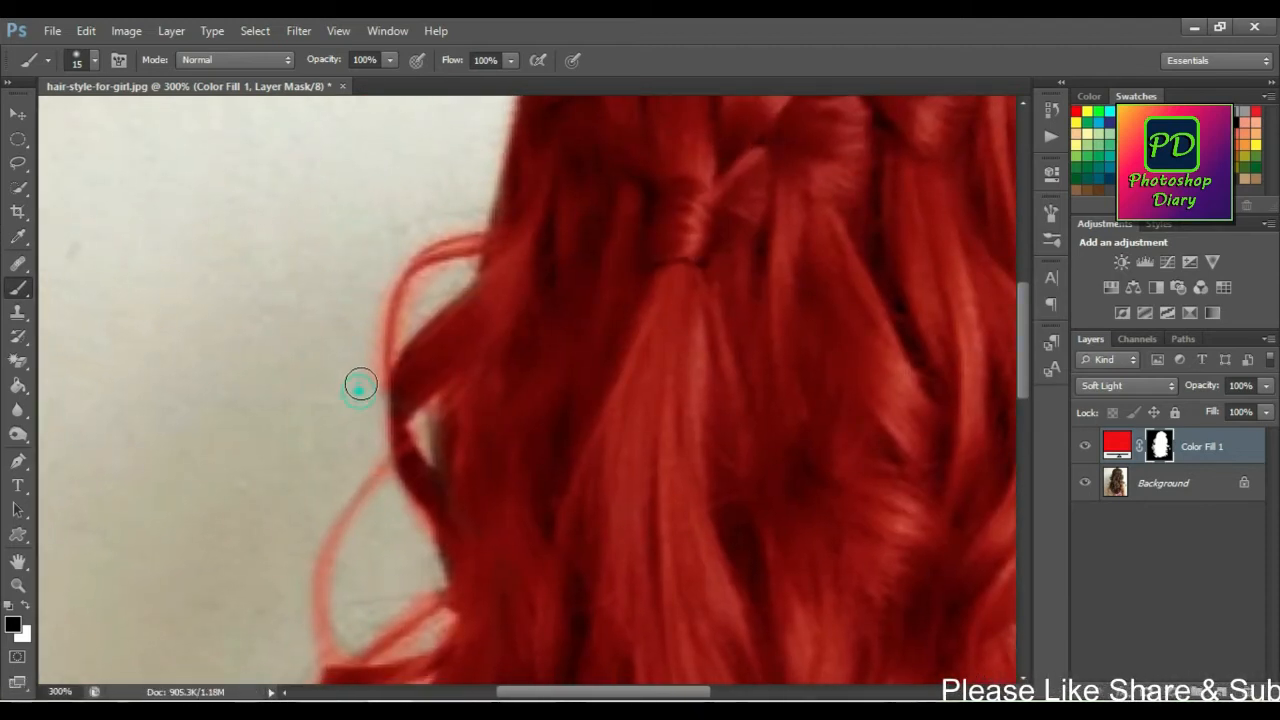
pyautogui.moveTo(326, 377); pyautogui.dragTo(398, 193)
pyautogui.moveTo(311, 417); pyautogui.dragTo(374, 215)
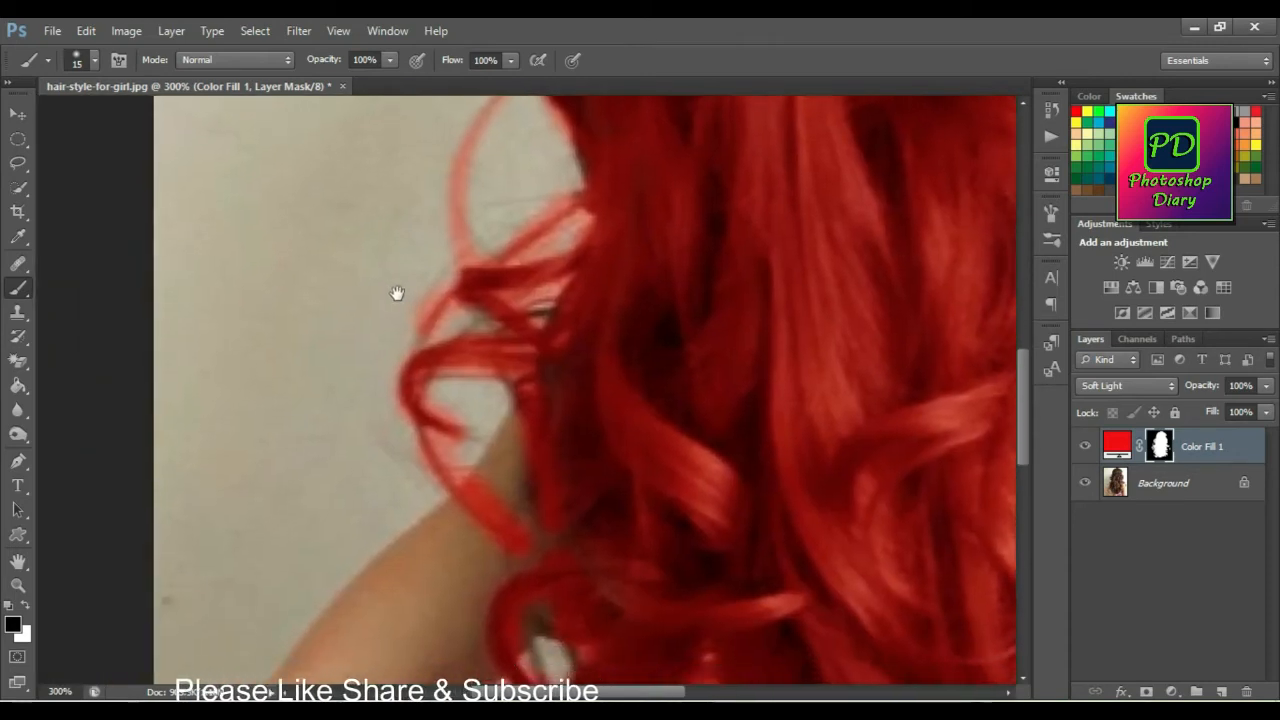
# - Trim the red spill around the curls beside the bent arm with black on the mask, reducing the brush size to 6
pyautogui.moveTo(397, 293); pyautogui.dragTo(404, 284)
pyautogui.moveTo(329, 374); pyautogui.dragTo(343, 212)
pyautogui.moveTo(252, 420); pyautogui.dragTo(264, 285)
pyautogui.moveTo(460, 448); pyautogui.dragTo(392, 372)
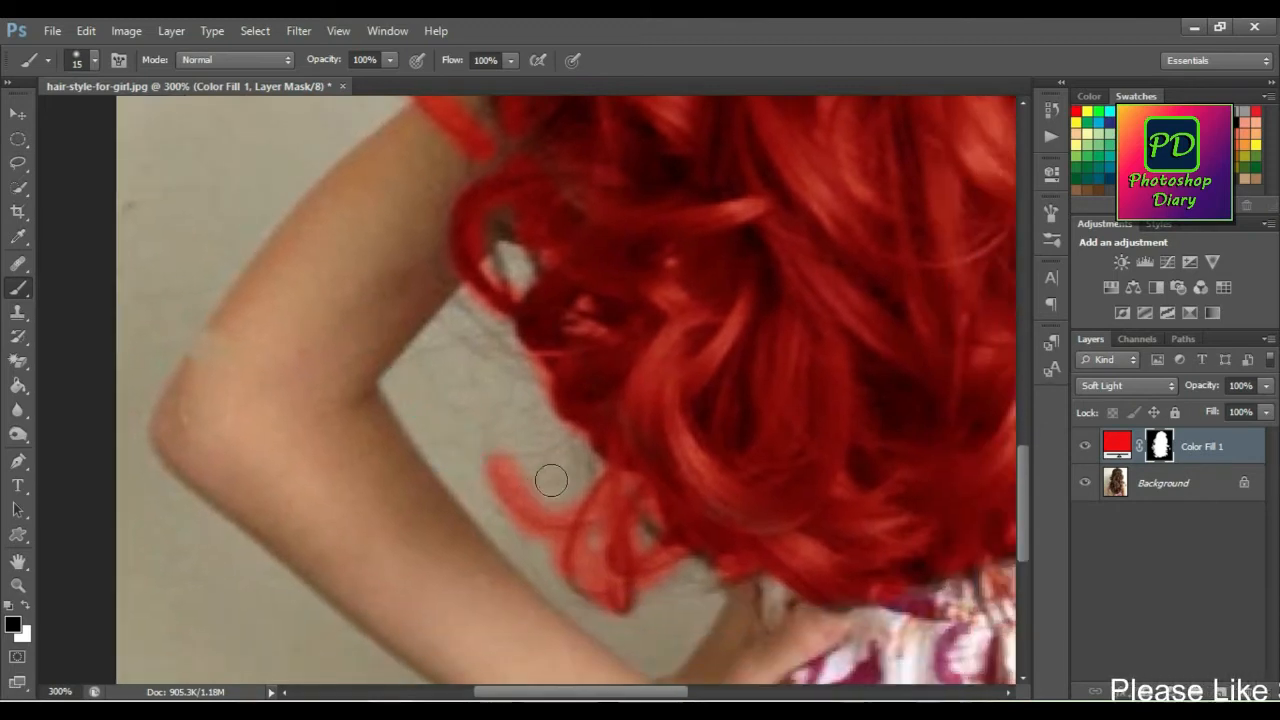
pyautogui.moveTo(565, 494)
pyautogui.mouseDown()
pyautogui.moveTo(549, 500)
pyautogui.moveTo(434, 327)
pyautogui.mouseUp()
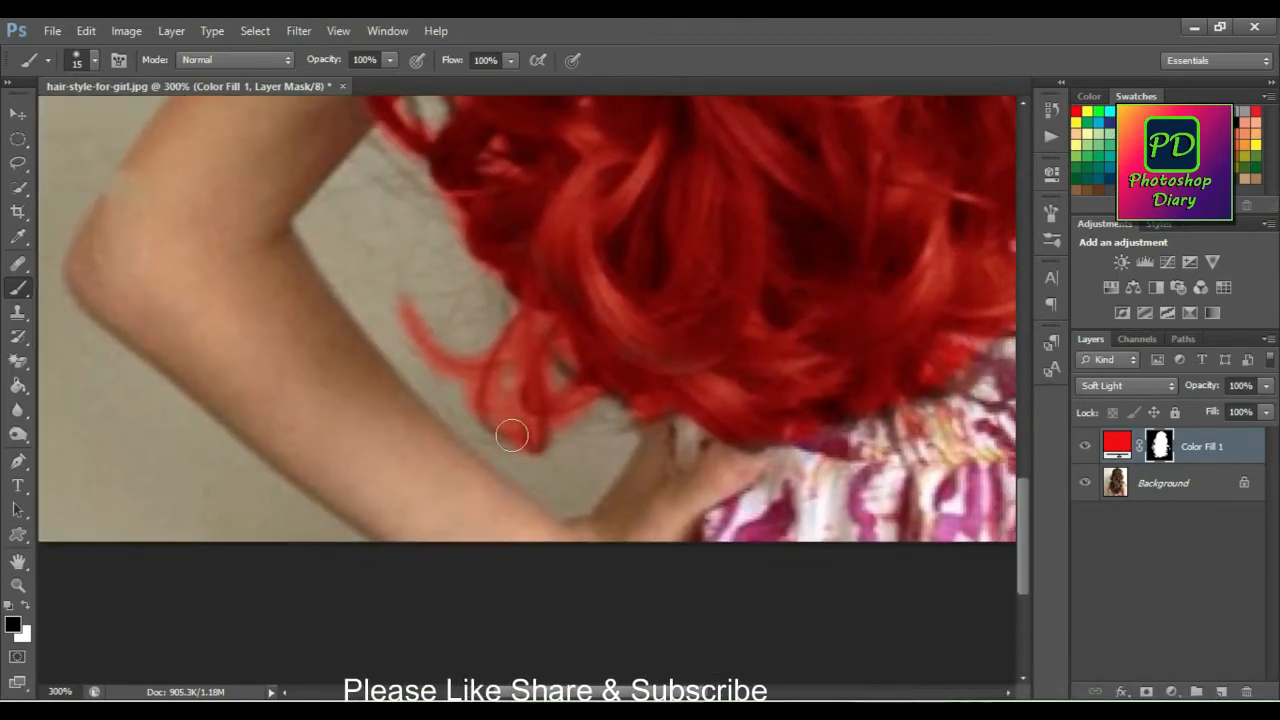
pyautogui.press('[')
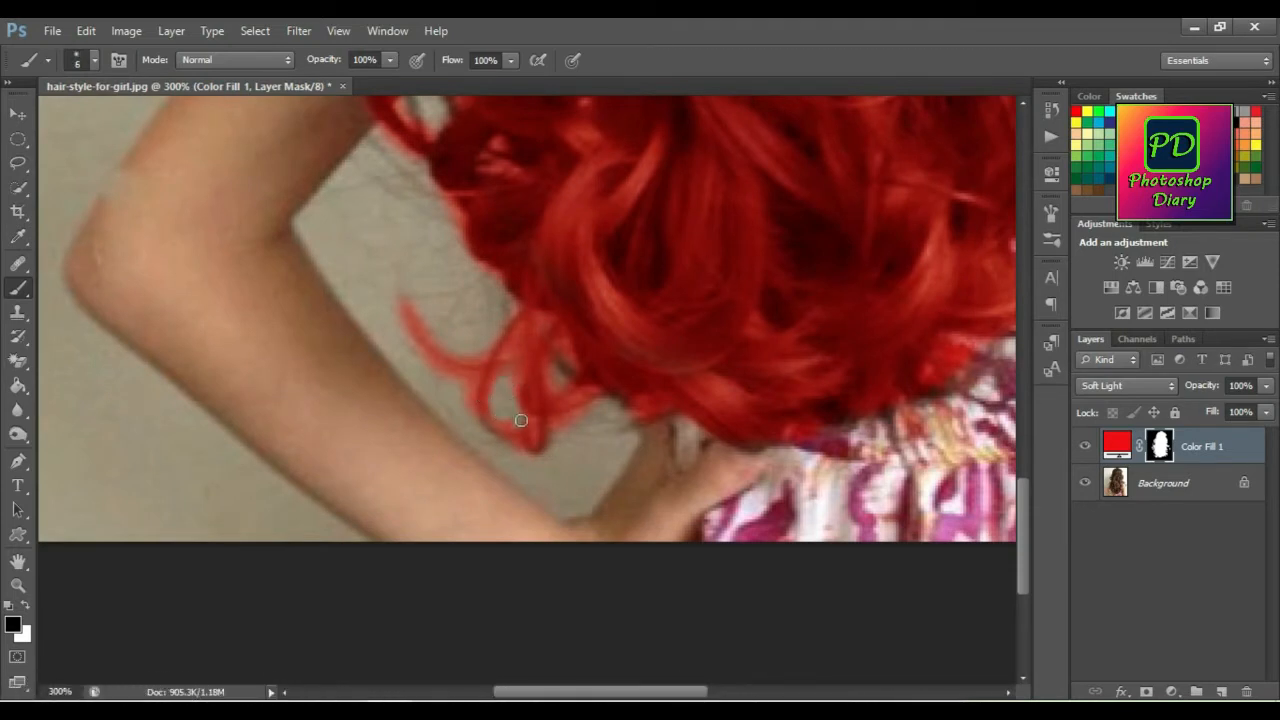
# - Paint the mask white over the fine wispy strands in the gap between the bent arm and the lower-left curls
pyautogui.moveTo(643, 434); pyautogui.dragTo(247, 293)
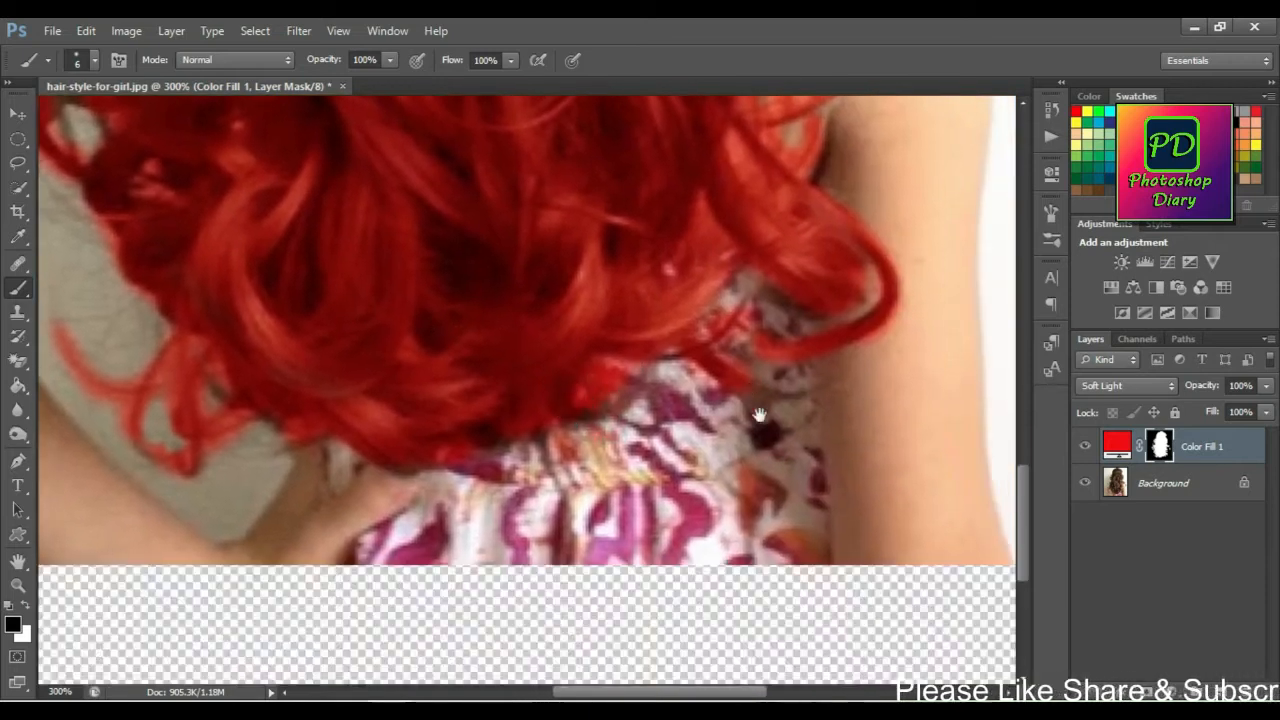
pyautogui.moveTo(762, 415); pyautogui.dragTo(637, 486)
pyautogui.moveTo(677, 318); pyautogui.dragTo(672, 292)
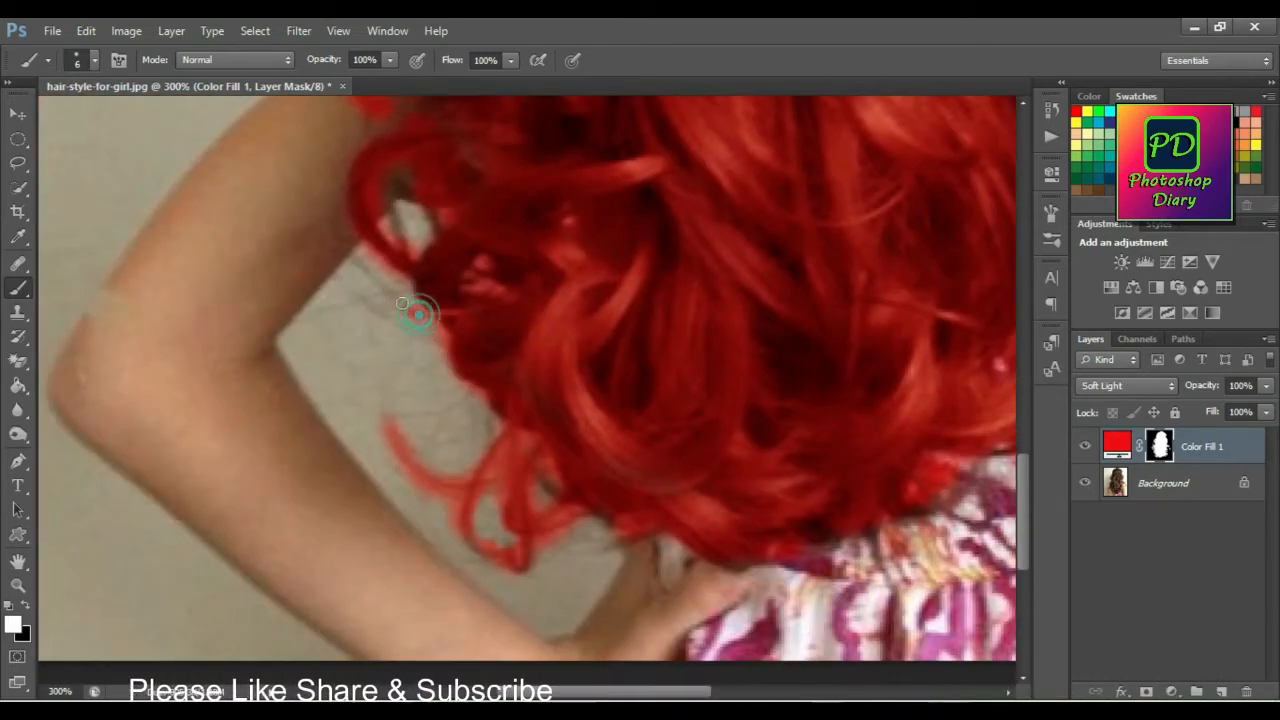
pyautogui.moveTo(412, 322); pyautogui.dragTo(361, 299)
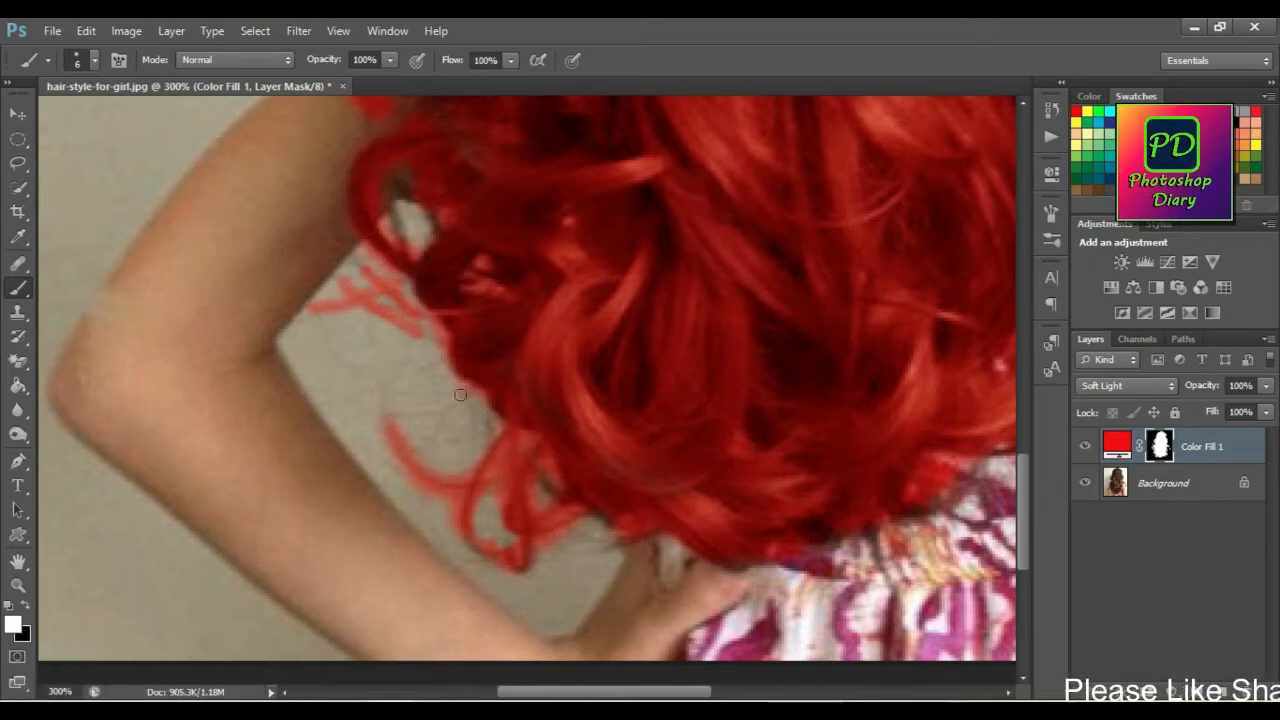
# - Paint the mask white over the thin loose strands beside the right shoulder
pyautogui.moveTo(533, 404); pyautogui.dragTo(532, 267)
pyautogui.moveTo(680, 389); pyautogui.dragTo(455, 443)
pyautogui.moveTo(777, 346); pyautogui.dragTo(654, 429)
pyautogui.moveTo(799, 314); pyautogui.dragTo(745, 432)
pyautogui.moveTo(806, 266); pyautogui.dragTo(749, 391)
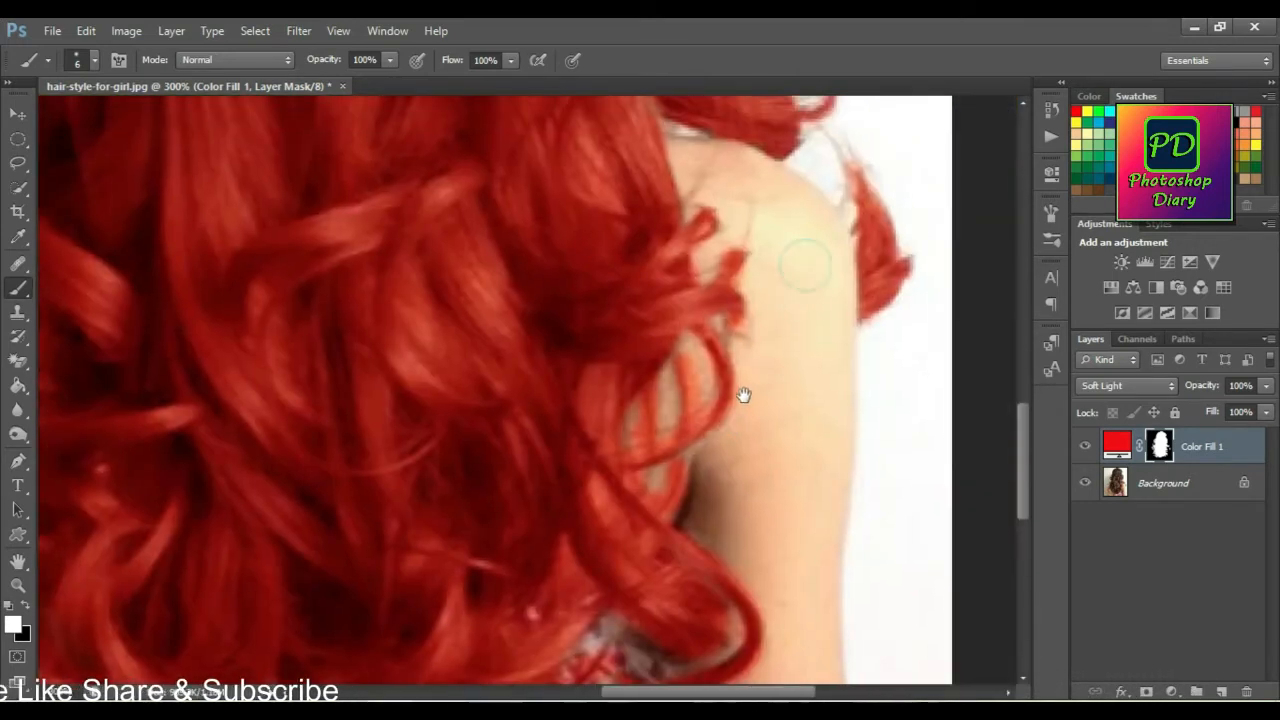
pyautogui.moveTo(706, 294); pyautogui.dragTo(671, 457)
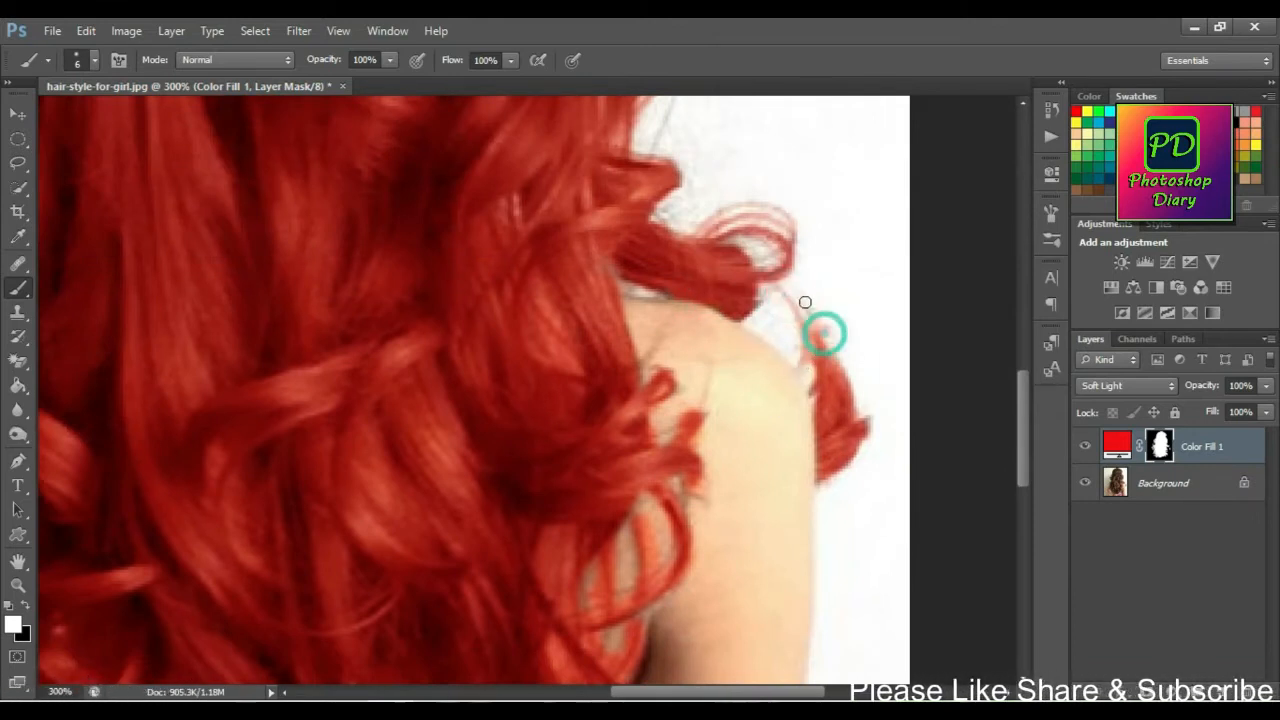
# - Paint the mask white along the flyaway hairs on the right edge up to the crown
pyautogui.moveTo(713, 106); pyautogui.dragTo(700, 403)
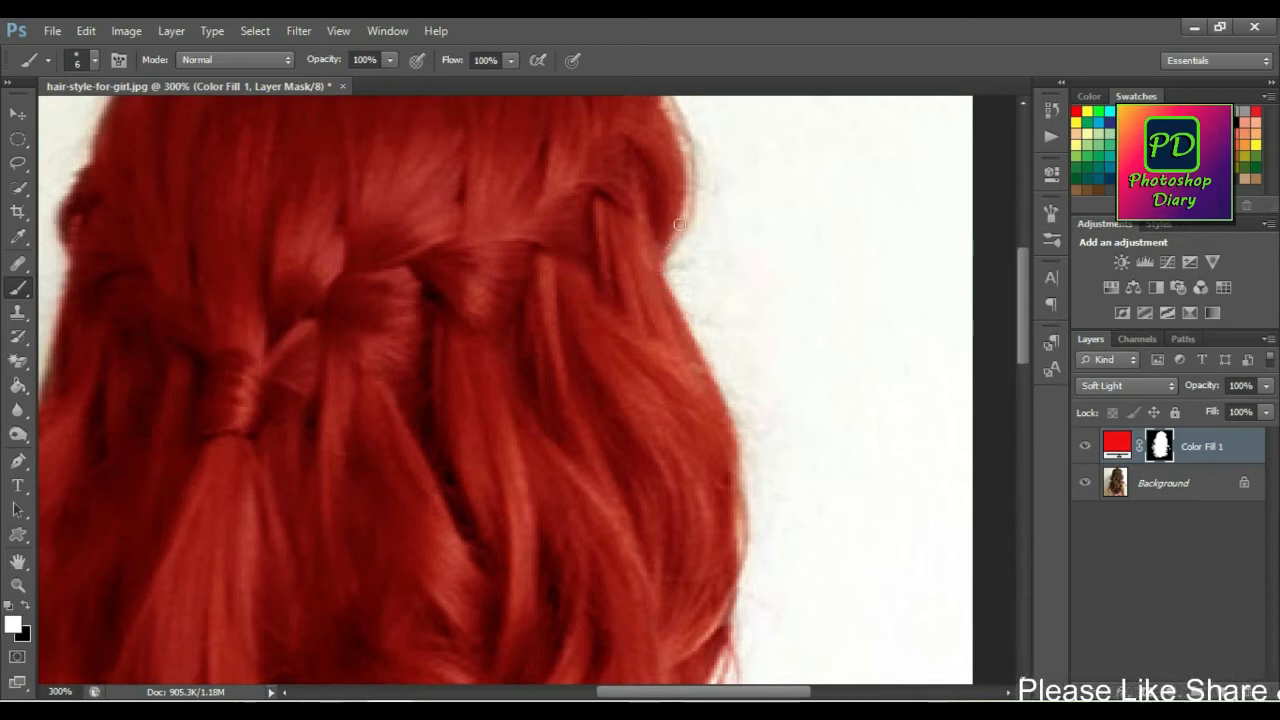
pyautogui.moveTo(671, 266); pyautogui.dragTo(681, 416)
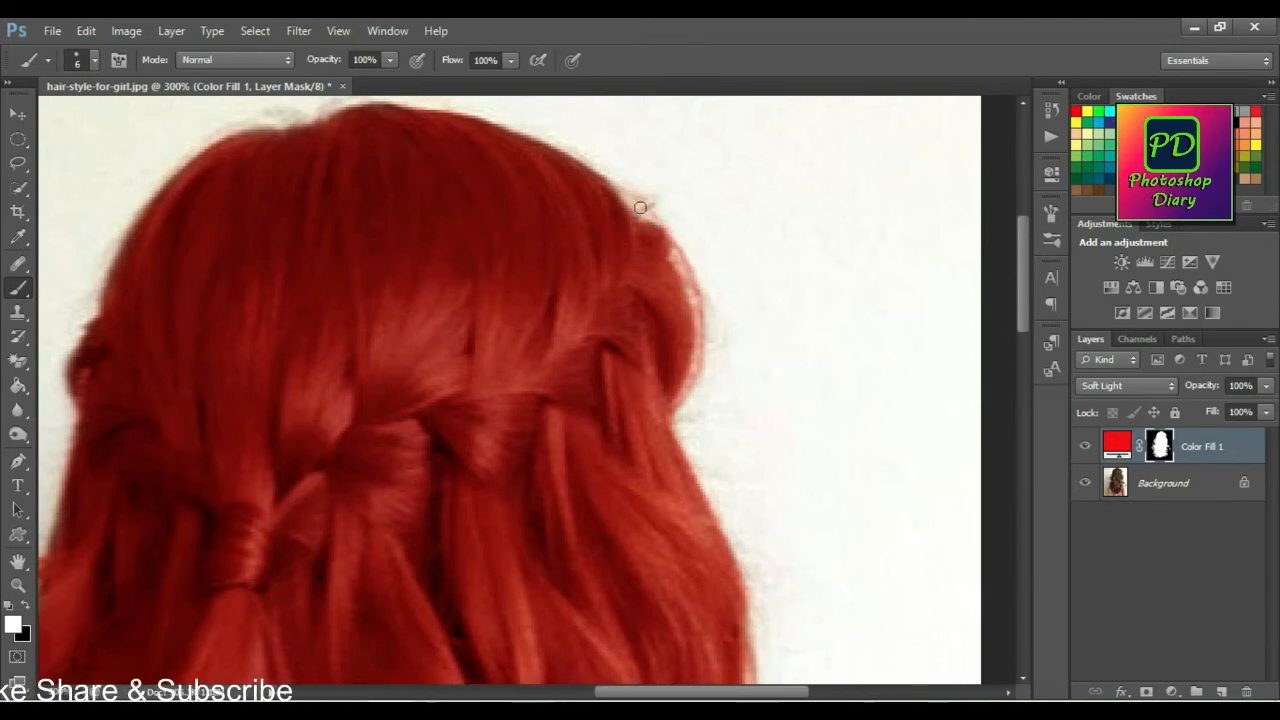
# - Check the red coverage along the hair outline, from the crown down the left side to the curls at the right arm
pyautogui.moveTo(396, 186); pyautogui.dragTo(628, 276)
pyautogui.moveTo(503, 405); pyautogui.dragTo(527, 298)
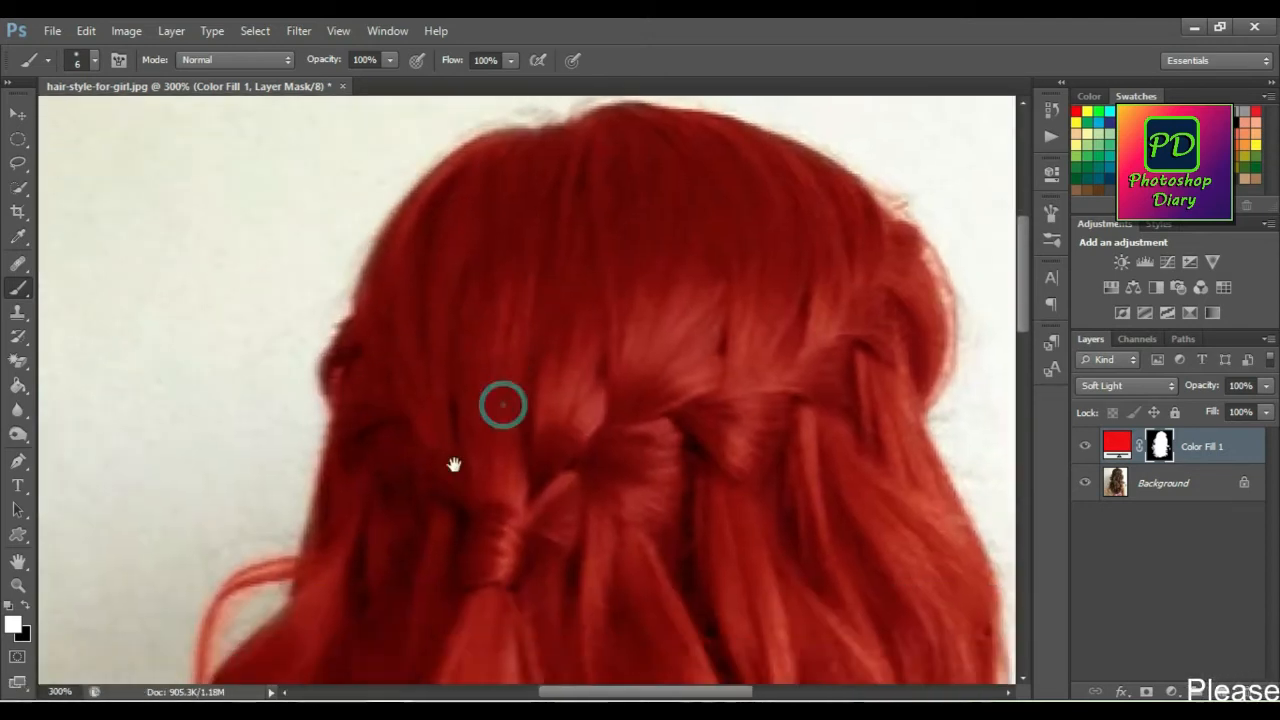
pyautogui.moveTo(420, 497); pyautogui.dragTo(556, 200)
pyautogui.moveTo(490, 412); pyautogui.dragTo(559, 115)
pyautogui.moveTo(523, 391); pyautogui.dragTo(583, 203)
pyautogui.moveTo(651, 380); pyautogui.dragTo(655, 264)
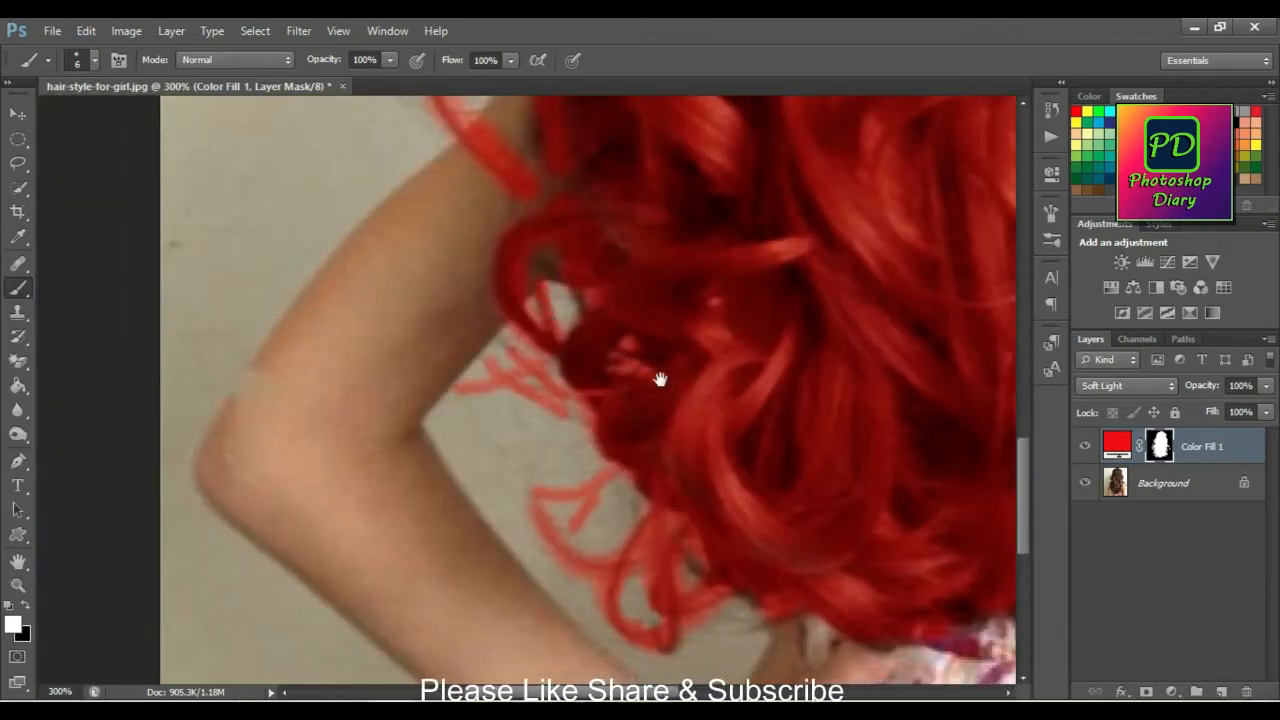
pyautogui.moveTo(660, 379); pyautogui.dragTo(698, 280)
pyautogui.moveTo(840, 440); pyautogui.dragTo(636, 368)
pyautogui.moveTo(853, 343); pyautogui.dragTo(631, 448)
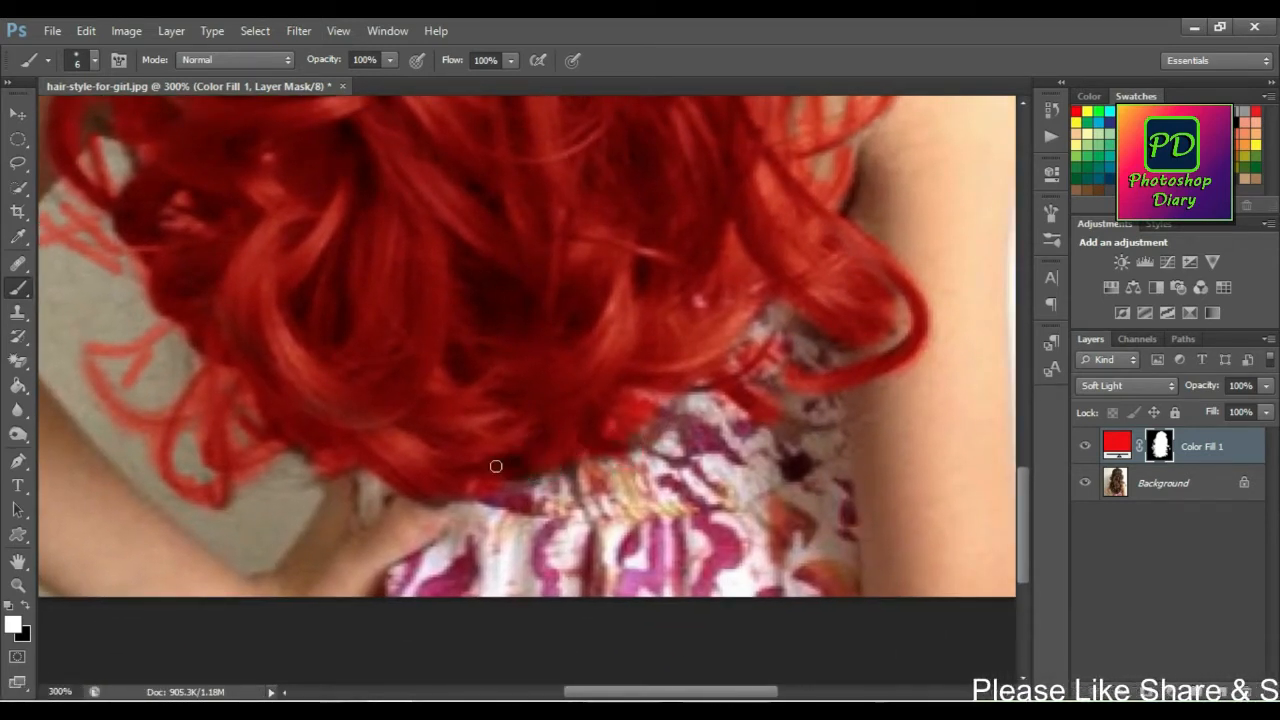
pyautogui.moveTo(670, 400); pyautogui.dragTo(604, 548)
pyautogui.moveTo(732, 346); pyautogui.dragTo(718, 412)
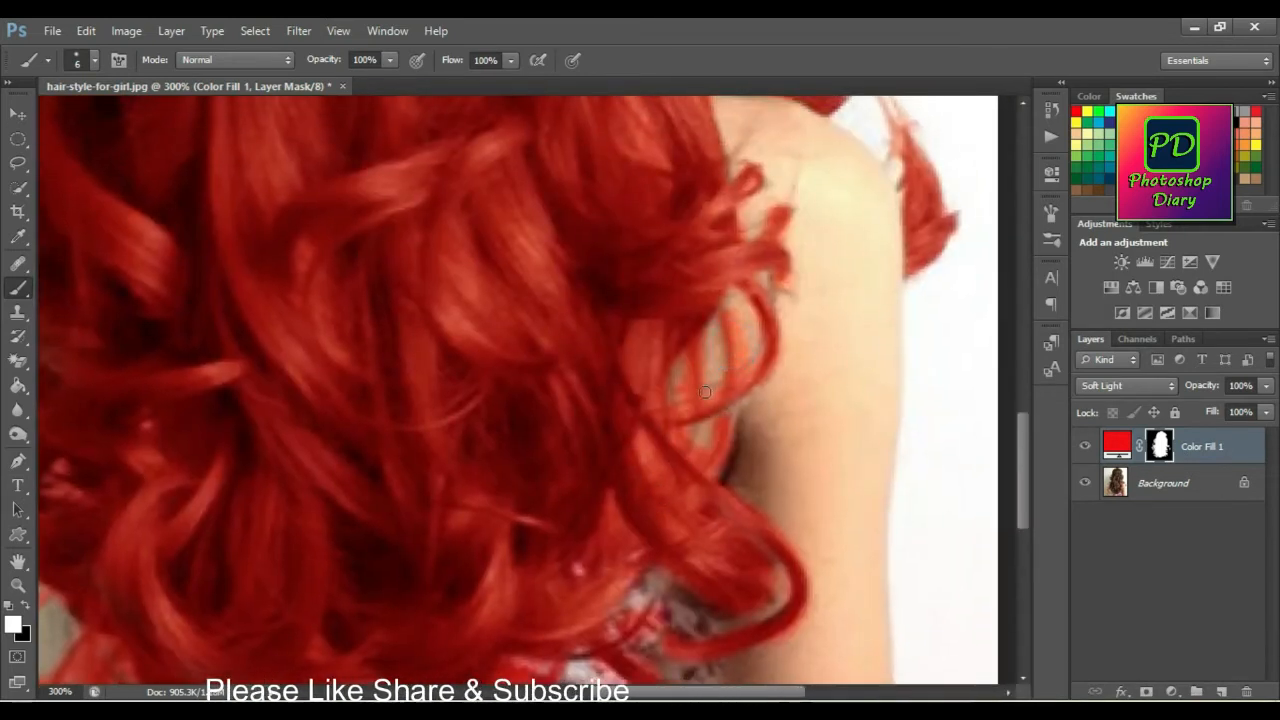
pyautogui.hotkey('ctrl', '0')
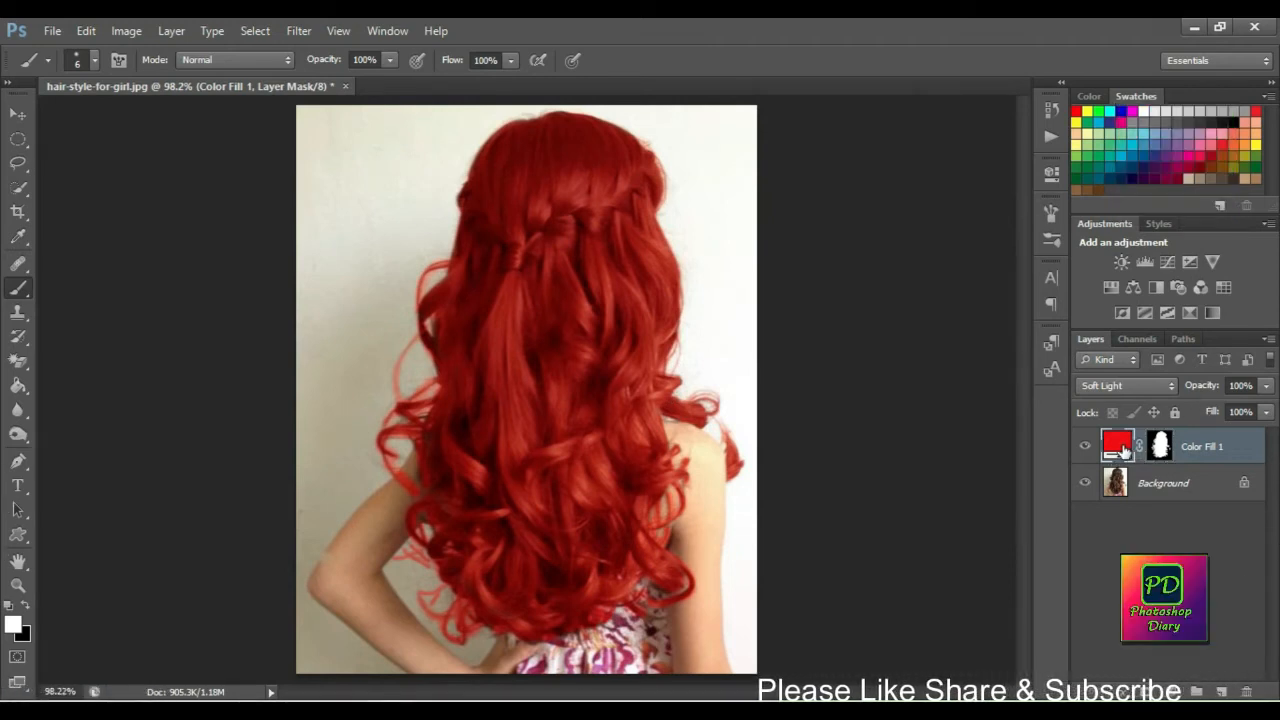
# - Open the fill layer's color for editing and try the muted red c43737
pyautogui.doubleClick(1118, 445)
pyautogui.moveTo(768, 196); pyautogui.dragTo(1142, 137)
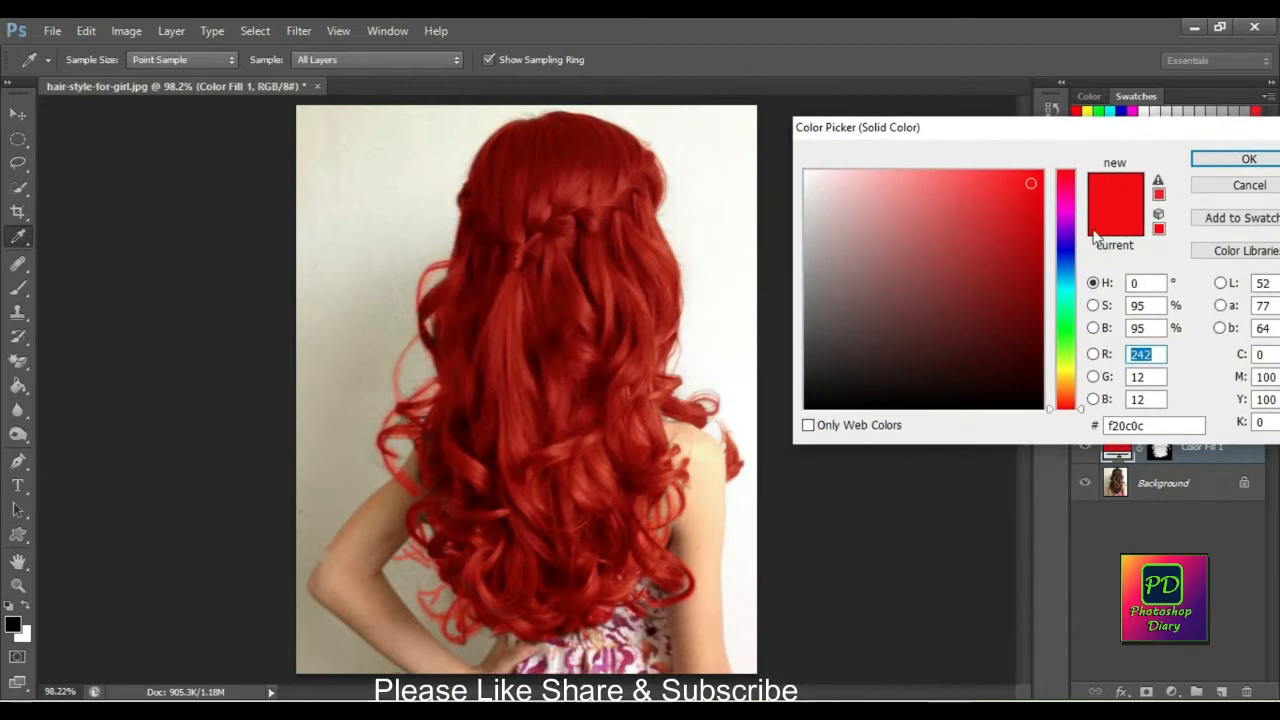
pyautogui.moveTo(992, 185)
pyautogui.mouseDown()
pyautogui.moveTo(927, 187)
pyautogui.moveTo(940, 220)
pyautogui.moveTo(976, 226)
pyautogui.mouseUp()
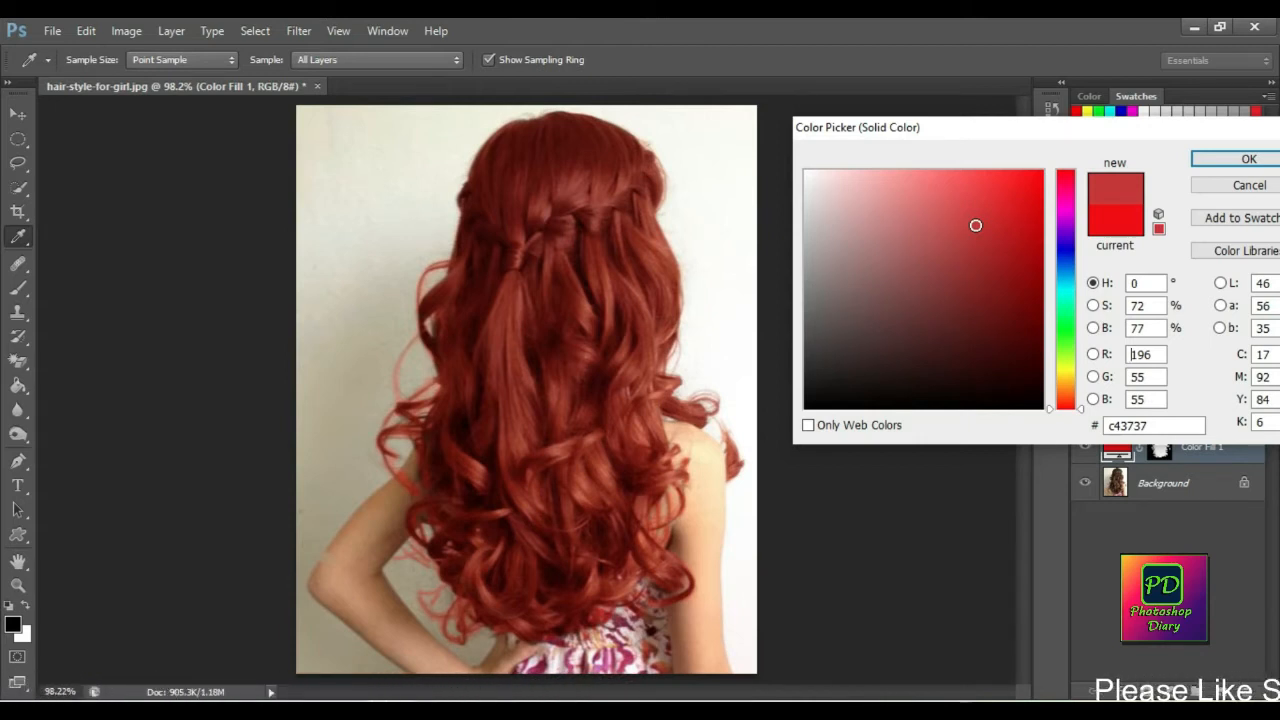
# - Try green and near-black hair colors for the fill, including 789658 and 050702
pyautogui.moveTo(988, 267)
pyautogui.mouseDown()
pyautogui.moveTo(1015, 310)
pyautogui.moveTo(1023, 251)
pyautogui.moveTo(997, 200)
pyautogui.moveTo(1006, 190)
pyautogui.moveTo(940, 190)
pyautogui.moveTo(933, 231)
pyautogui.mouseUp()
pyautogui.click(1071, 295)
pyautogui.moveTo(983, 273); pyautogui.dragTo(917, 334)
pyautogui.moveTo(1061, 358)
pyautogui.mouseDown()
pyautogui.moveTo(987, 288)
pyautogui.moveTo(1014, 217)
pyautogui.moveTo(1006, 203)
pyautogui.moveTo(903, 191)
pyautogui.moveTo(939, 344)
pyautogui.mouseUp()
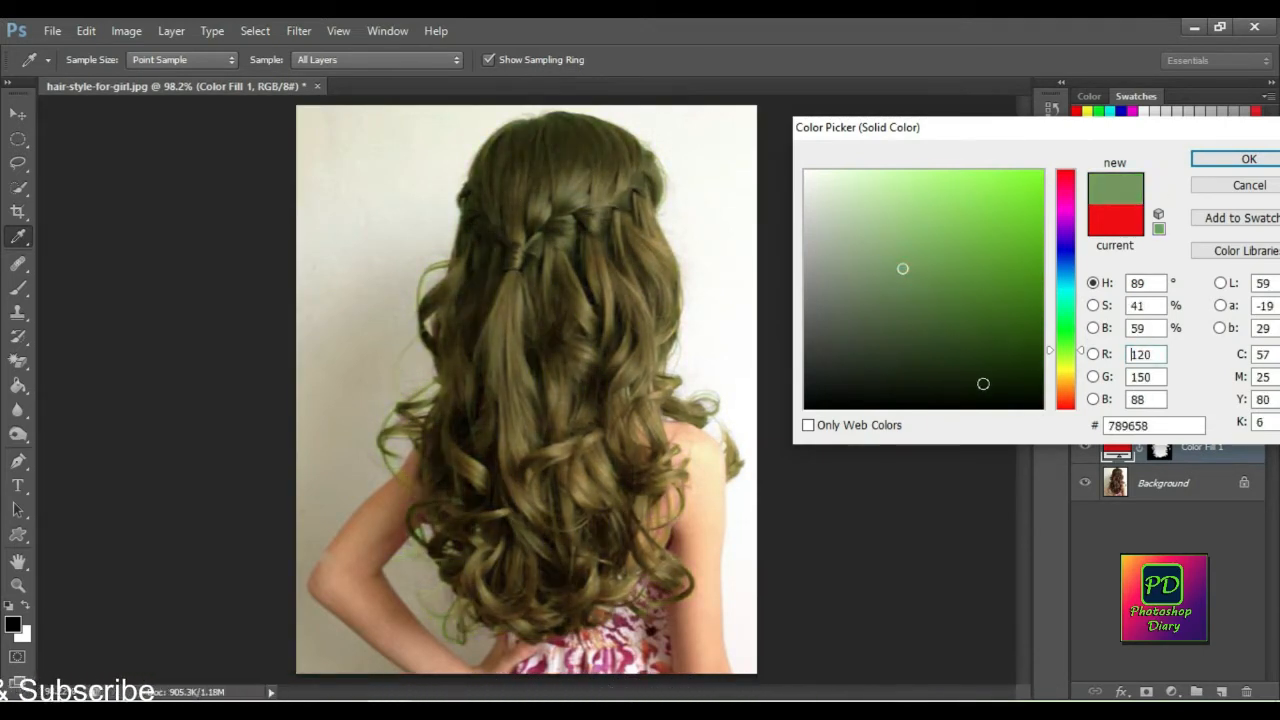
pyautogui.click(1006, 398)
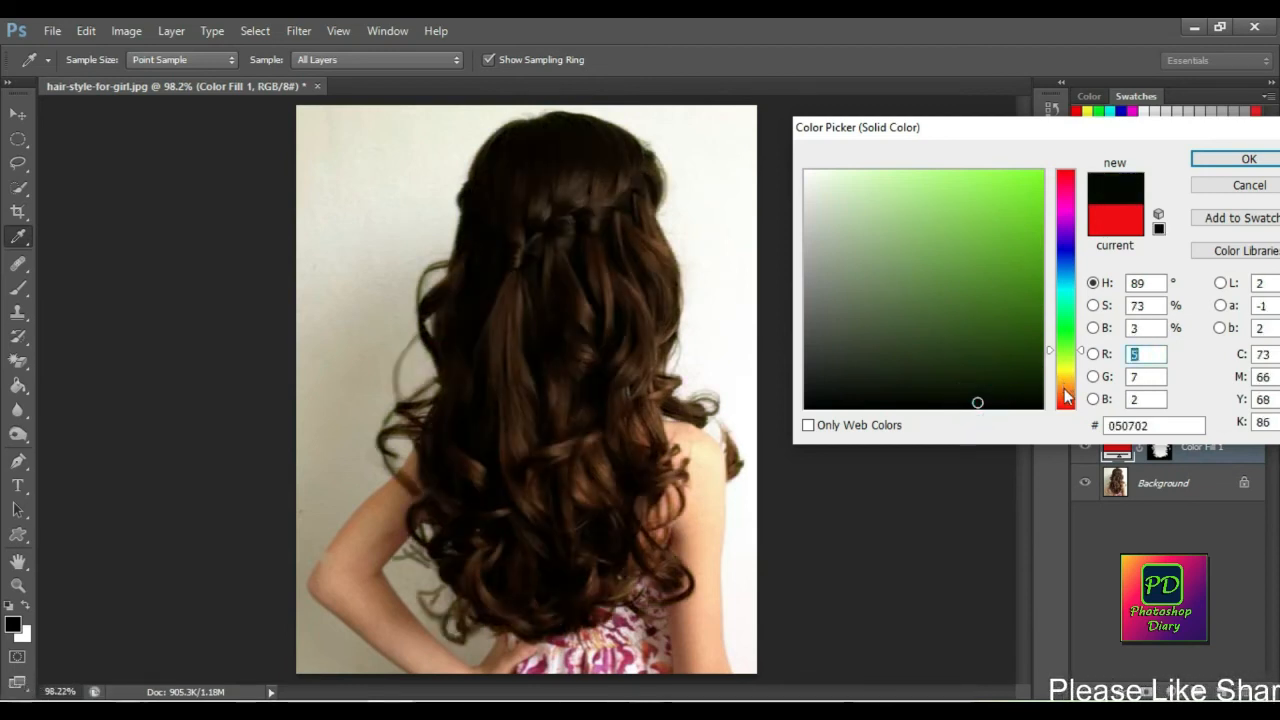
# - Try orange and olive-yellow hair colors for the fill, including e6a157 and b4af1c
pyautogui.click(1066, 389)
pyautogui.moveTo(1005, 395)
pyautogui.mouseDown()
pyautogui.moveTo(1003, 303)
pyautogui.moveTo(989, 283)
pyautogui.moveTo(1014, 197)
pyautogui.moveTo(953, 194)
pyautogui.mouseUp()
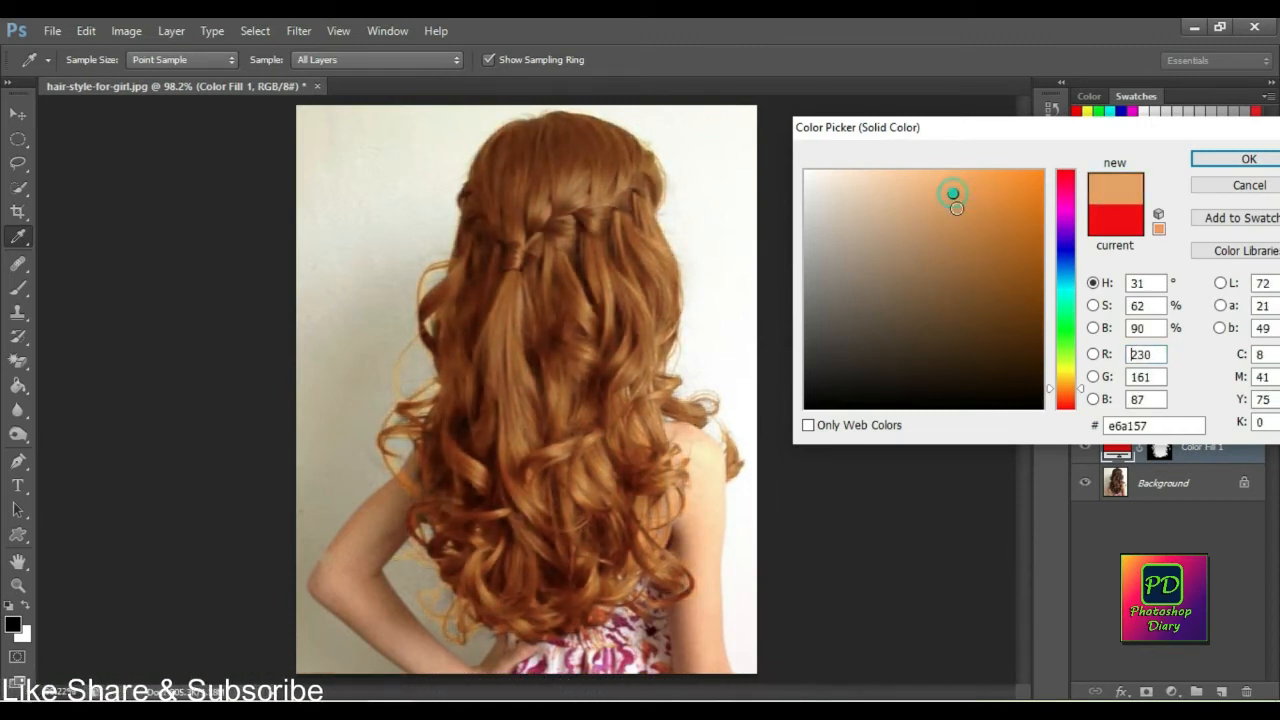
pyautogui.click(1064, 404)
pyautogui.moveTo(997, 306)
pyautogui.mouseDown()
pyautogui.moveTo(1014, 200)
pyautogui.moveTo(926, 177)
pyautogui.moveTo(985, 186)
pyautogui.mouseUp()
pyautogui.moveTo(1063, 362); pyautogui.dragTo(1061, 370)
pyautogui.click(1006, 240)
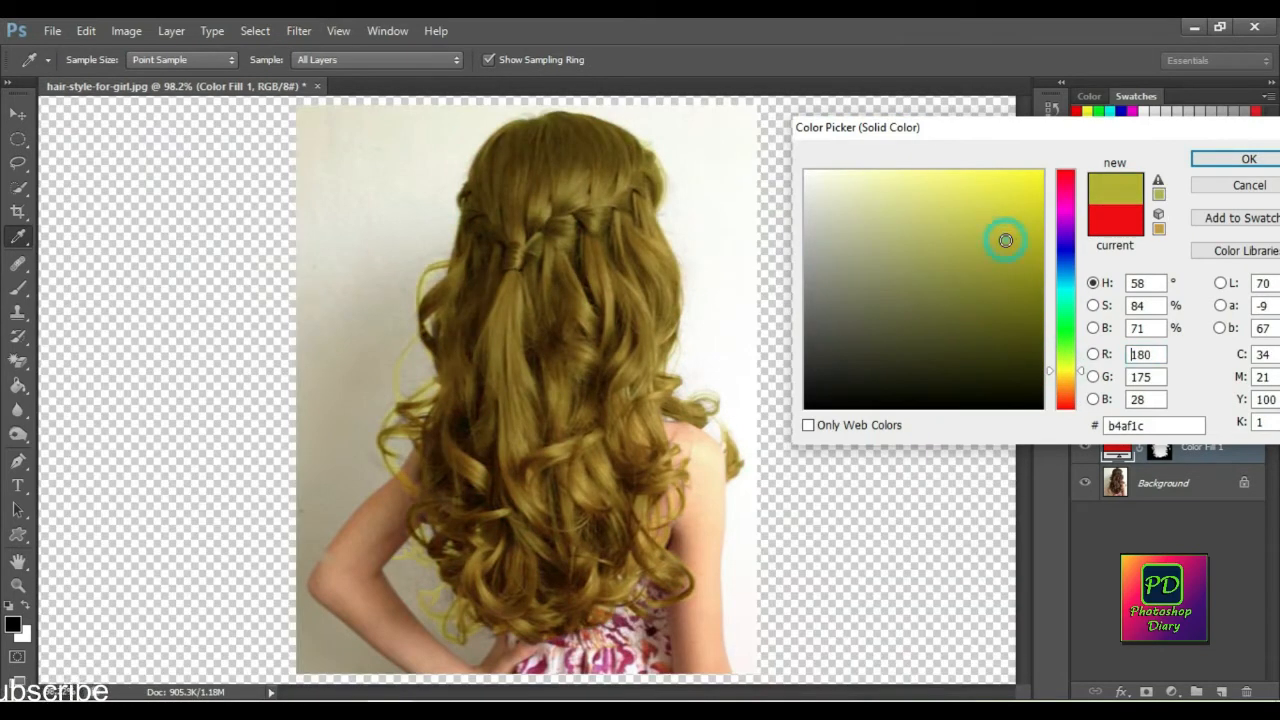
# - Set the fill layer's color to the golden orange f5b01c
pyautogui.click(1078, 380)
pyautogui.moveTo(1003, 251); pyautogui.dragTo(1016, 179)
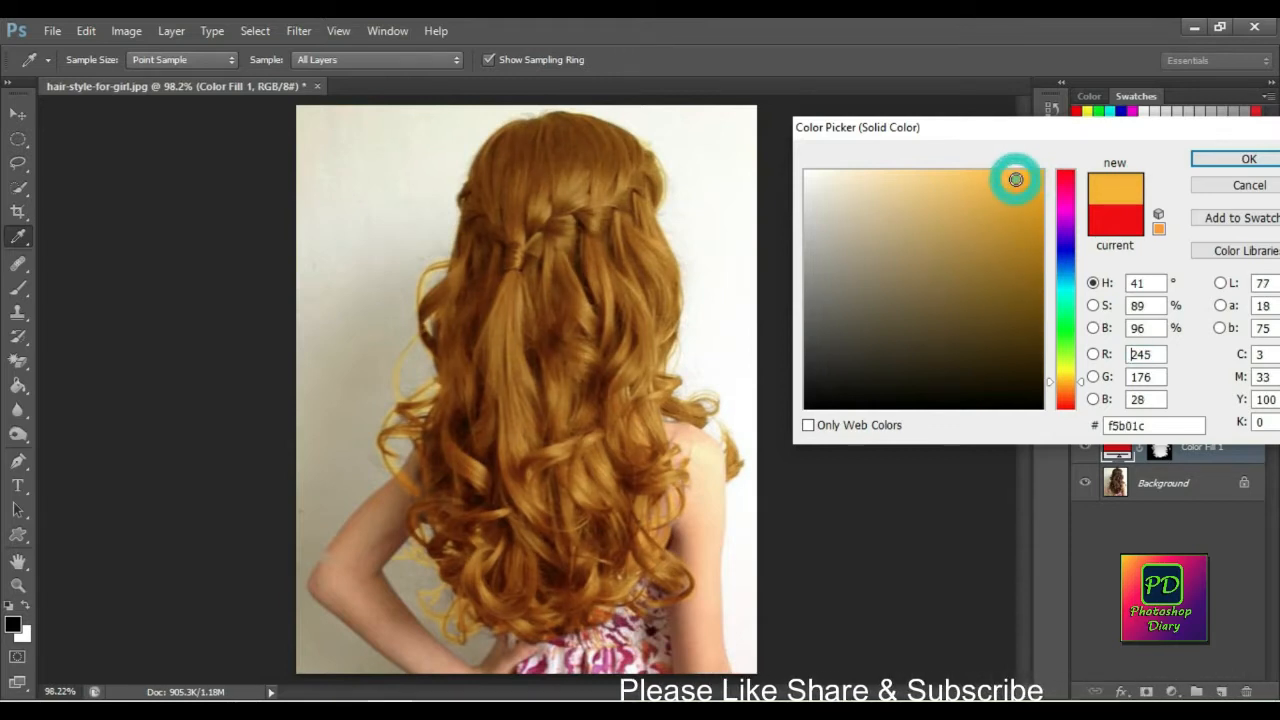
pyautogui.click(1248, 159)
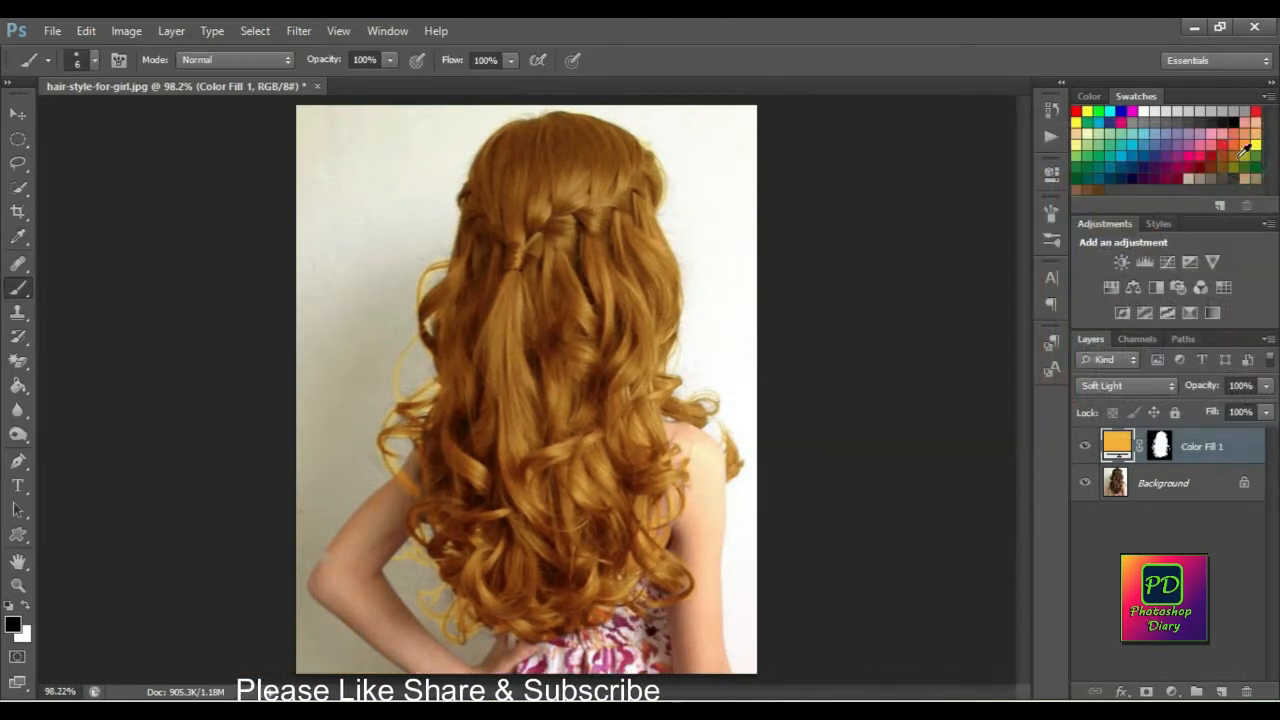
# - Hide and show the color fill layer again to compare the hair before and after
pyautogui.click(1091, 452)
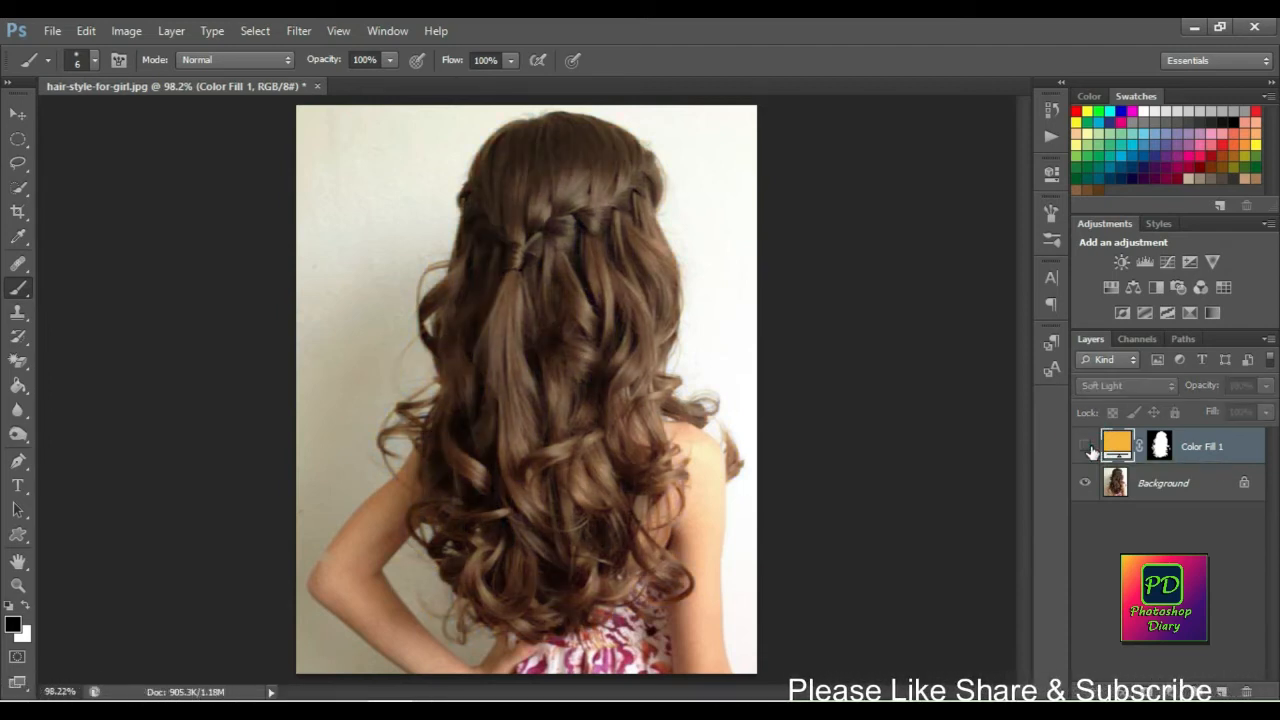
pyautogui.click(1086, 447)
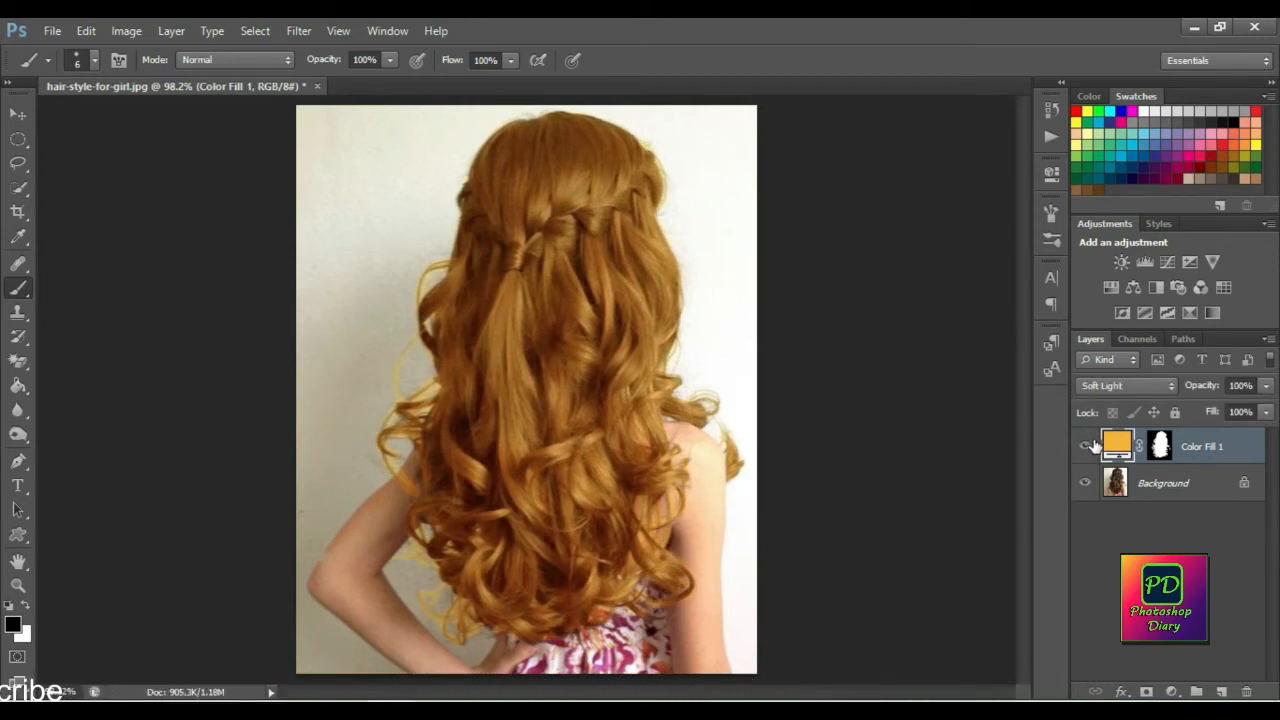
# - Target the fill layer's mask and paint black beside the wispy strand above the bent arm to clean its edge
pyautogui.click(1160, 448)
pyautogui.scroll(2, 424, 418)
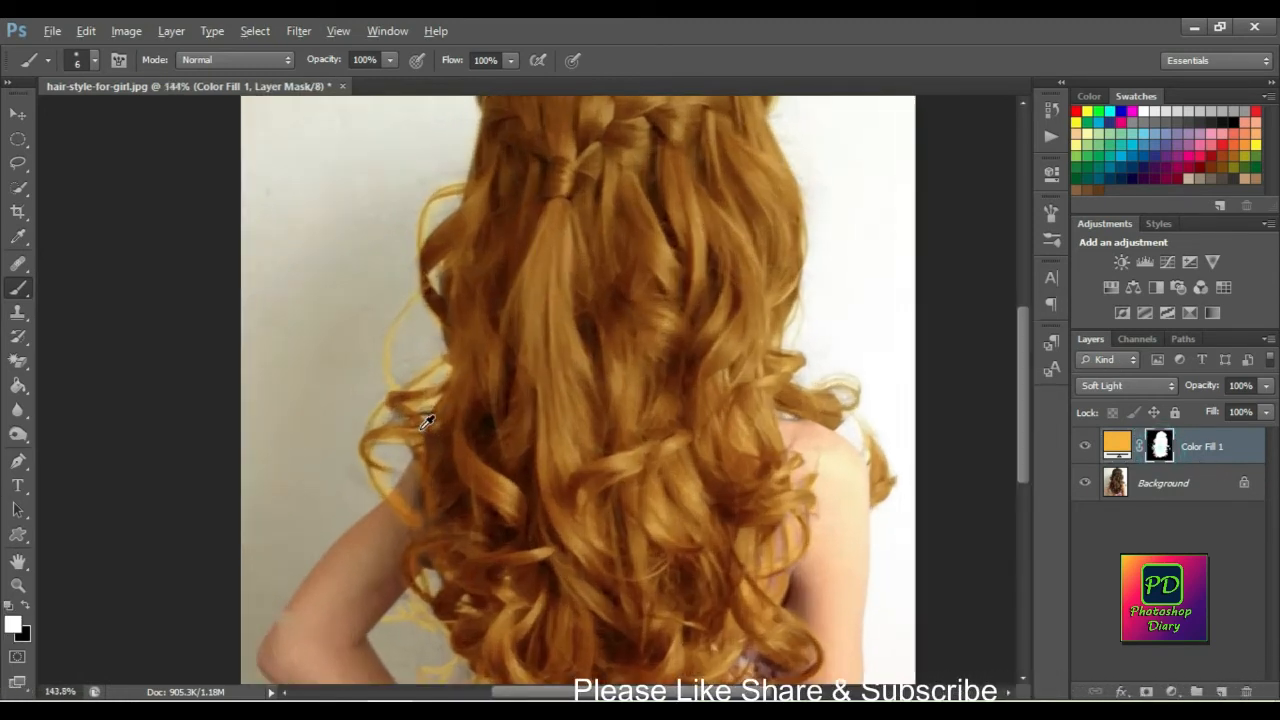
pyautogui.scroll(3, 424, 418)
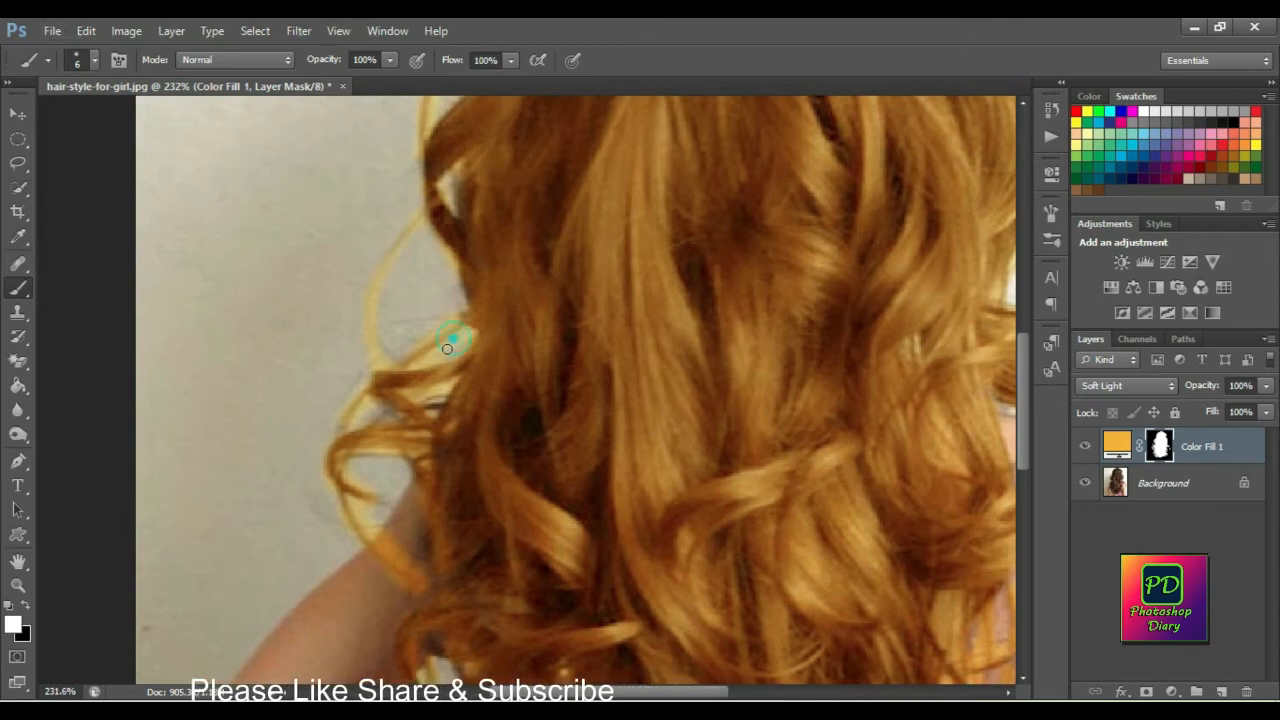
pyautogui.press('x')
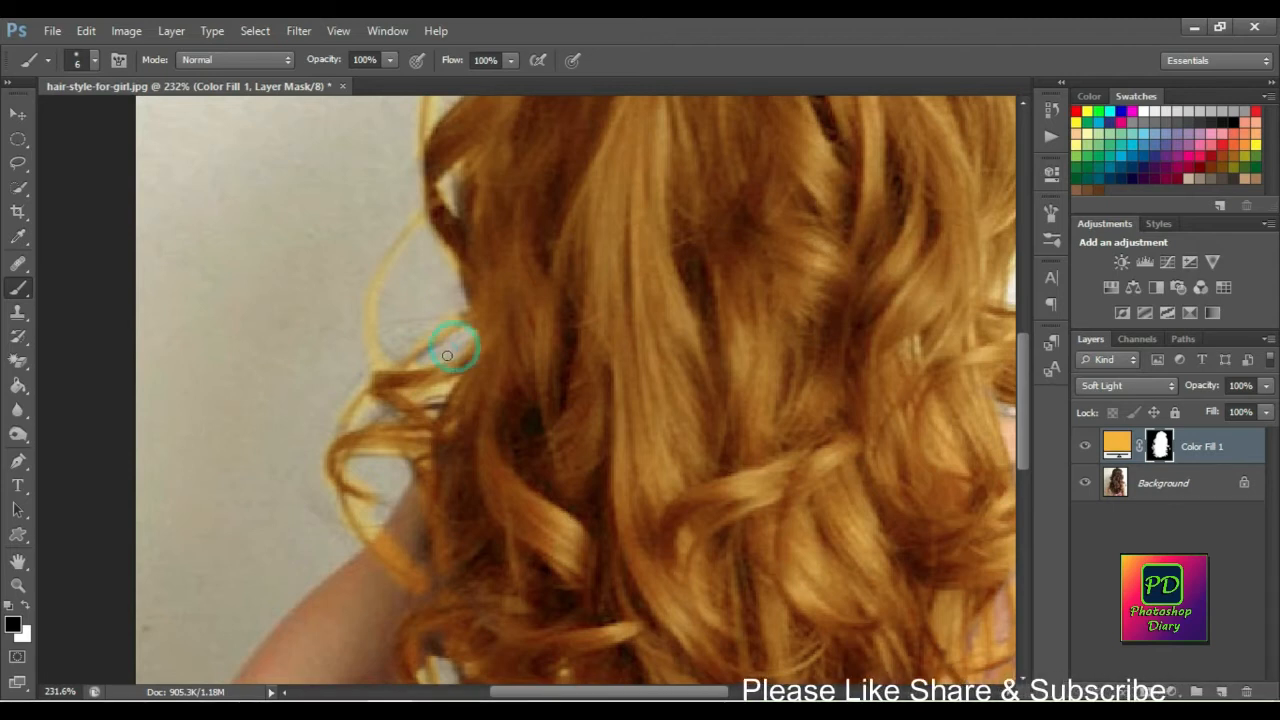
# - Inspect the golden color's edges around the lower curls, the right side and the whole image
pyautogui.moveTo(450, 485); pyautogui.dragTo(462, 305)
pyautogui.moveTo(505, 451); pyautogui.dragTo(538, 299)
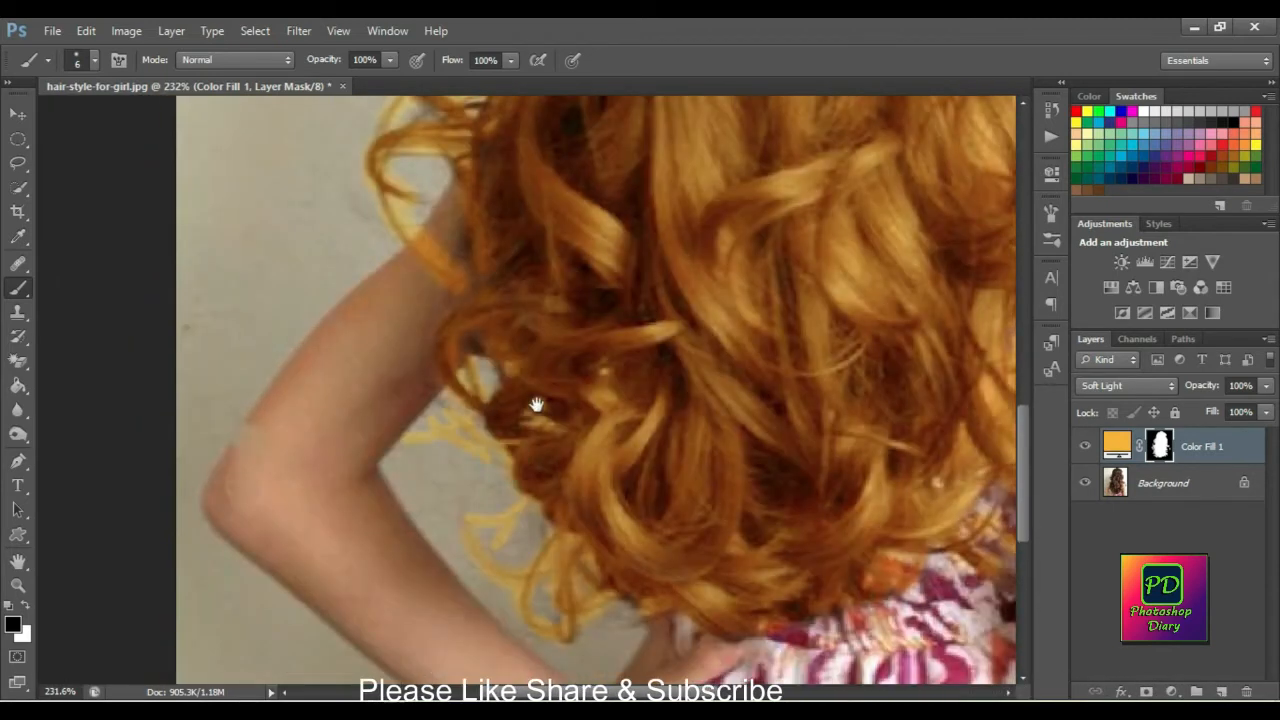
pyautogui.moveTo(623, 526); pyautogui.dragTo(580, 346)
pyautogui.moveTo(775, 411); pyautogui.dragTo(285, 528)
pyautogui.moveTo(661, 381); pyautogui.dragTo(679, 541)
pyautogui.moveTo(646, 329); pyautogui.dragTo(708, 570)
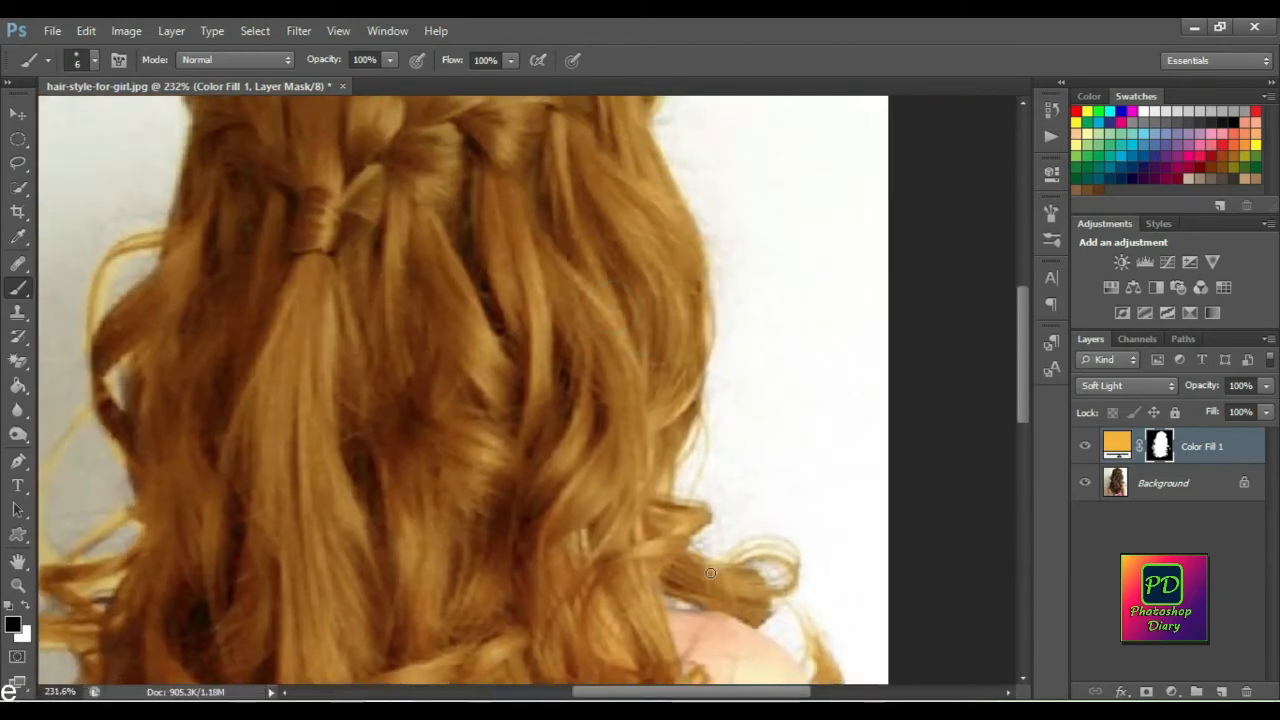
pyautogui.hotkey('ctrl', '0')
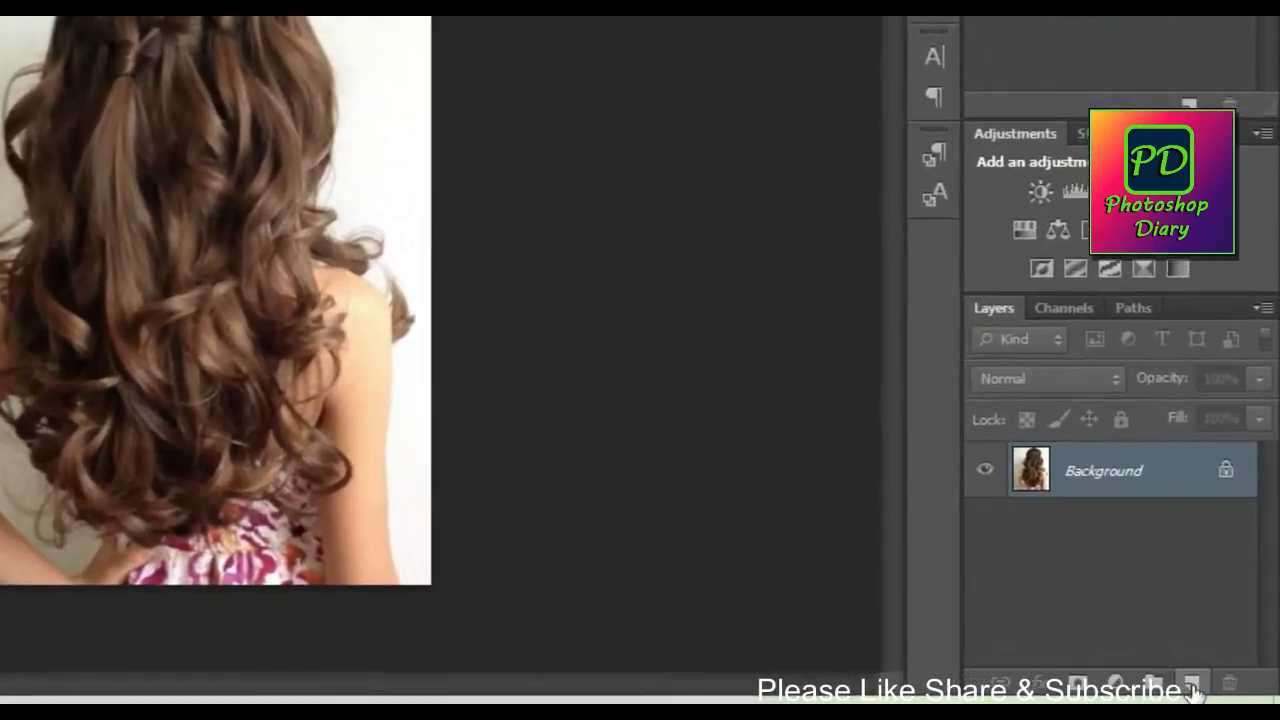
# - Add two new blank layers above the Background layer
pyautogui.click(1192, 686)
pyautogui.click(1192, 686)
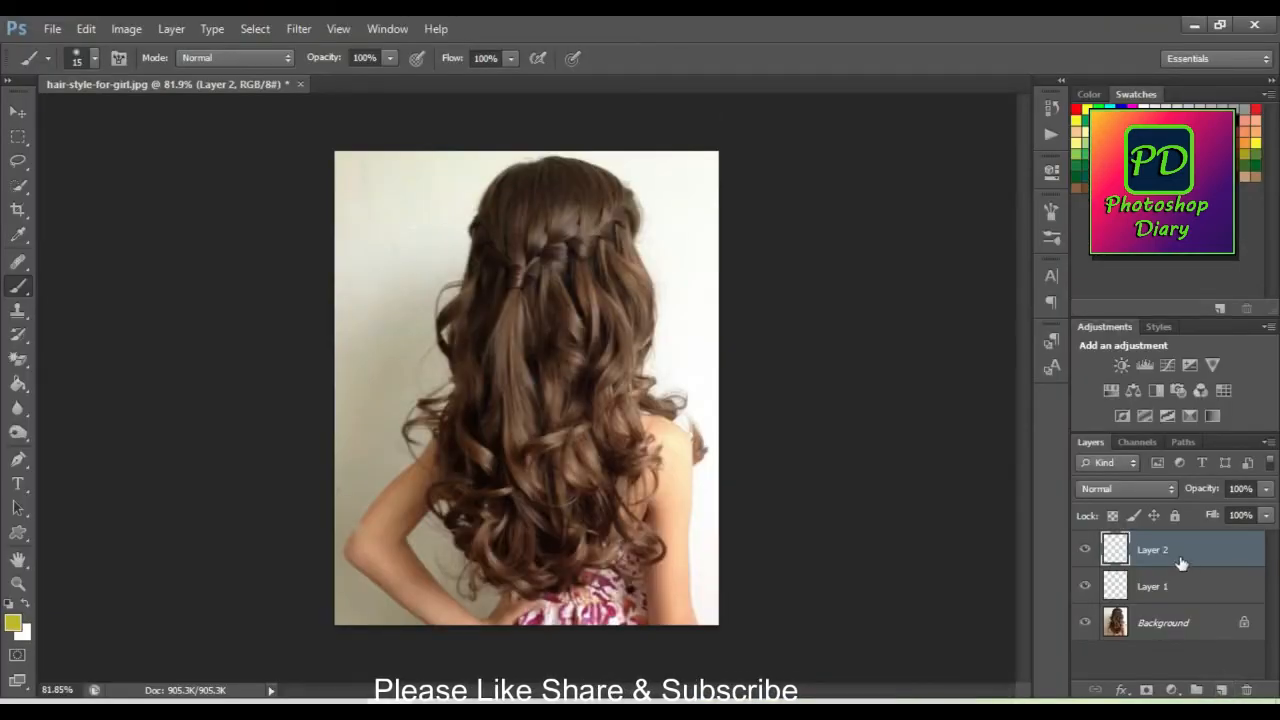
# - Delete the upper blank layer and set the foreground color to yellow
pyautogui.press('Delete')
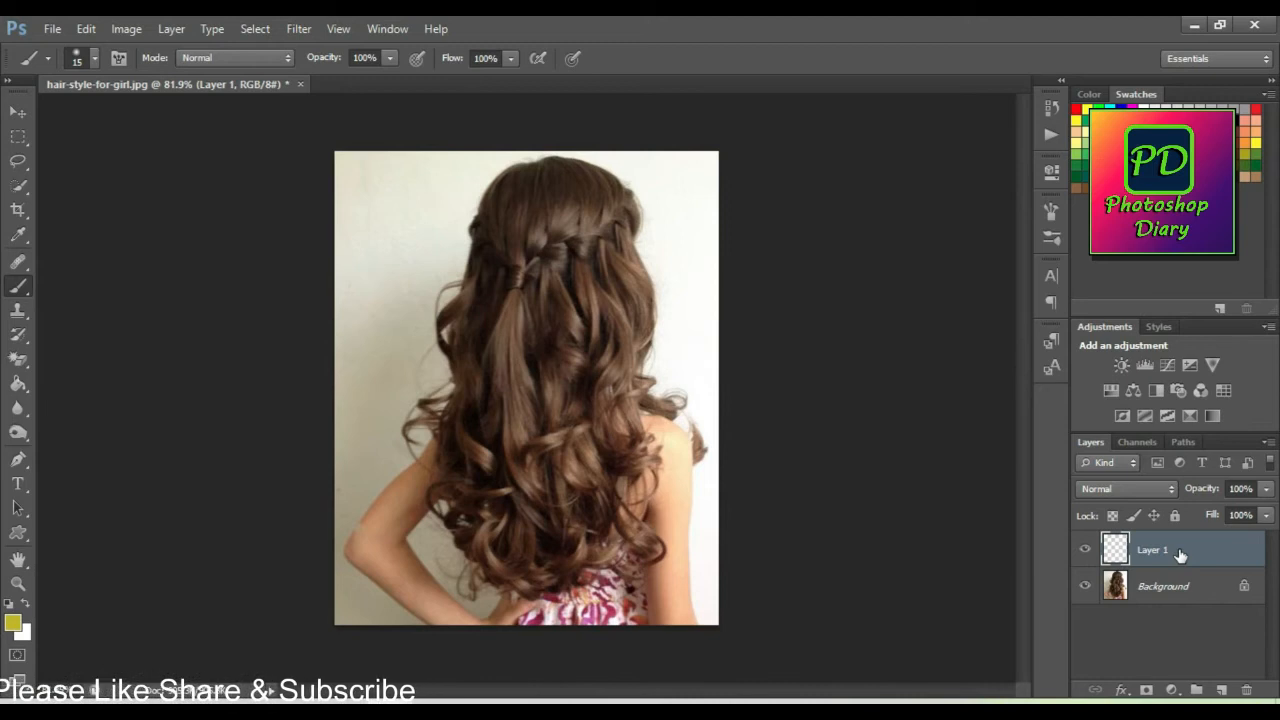
pyautogui.click(13, 622)
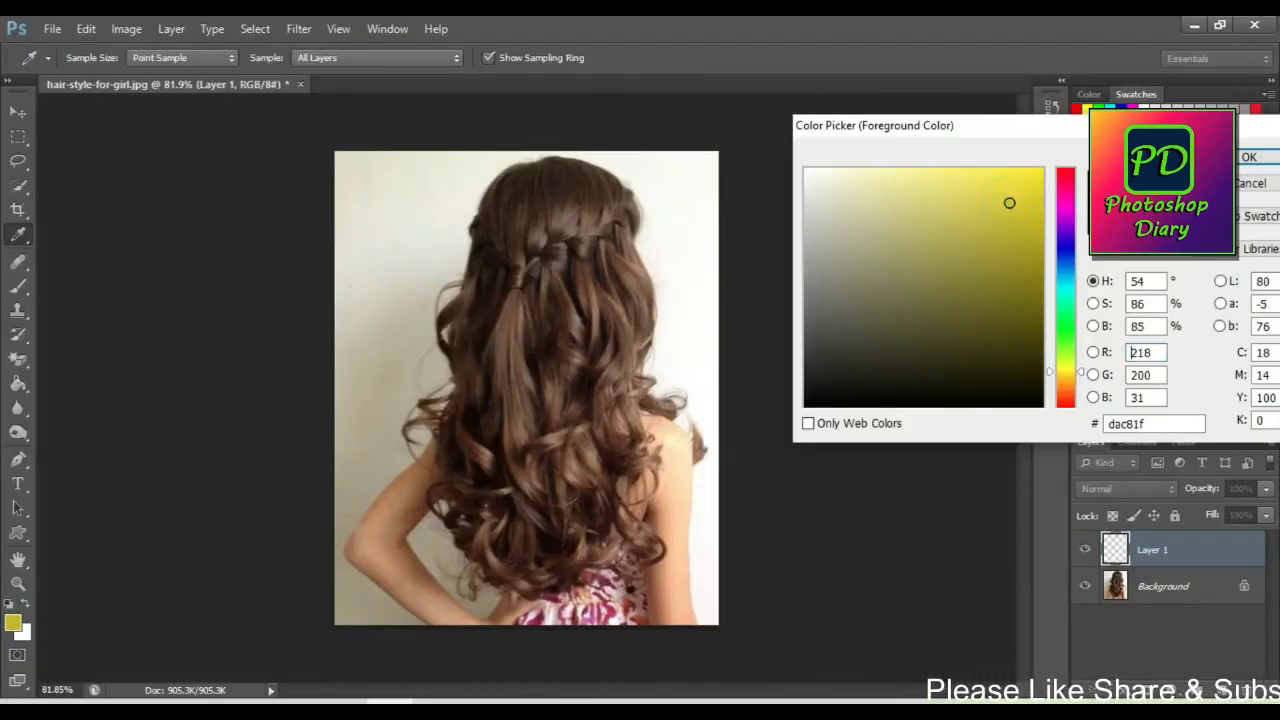
pyautogui.click(1243, 158)
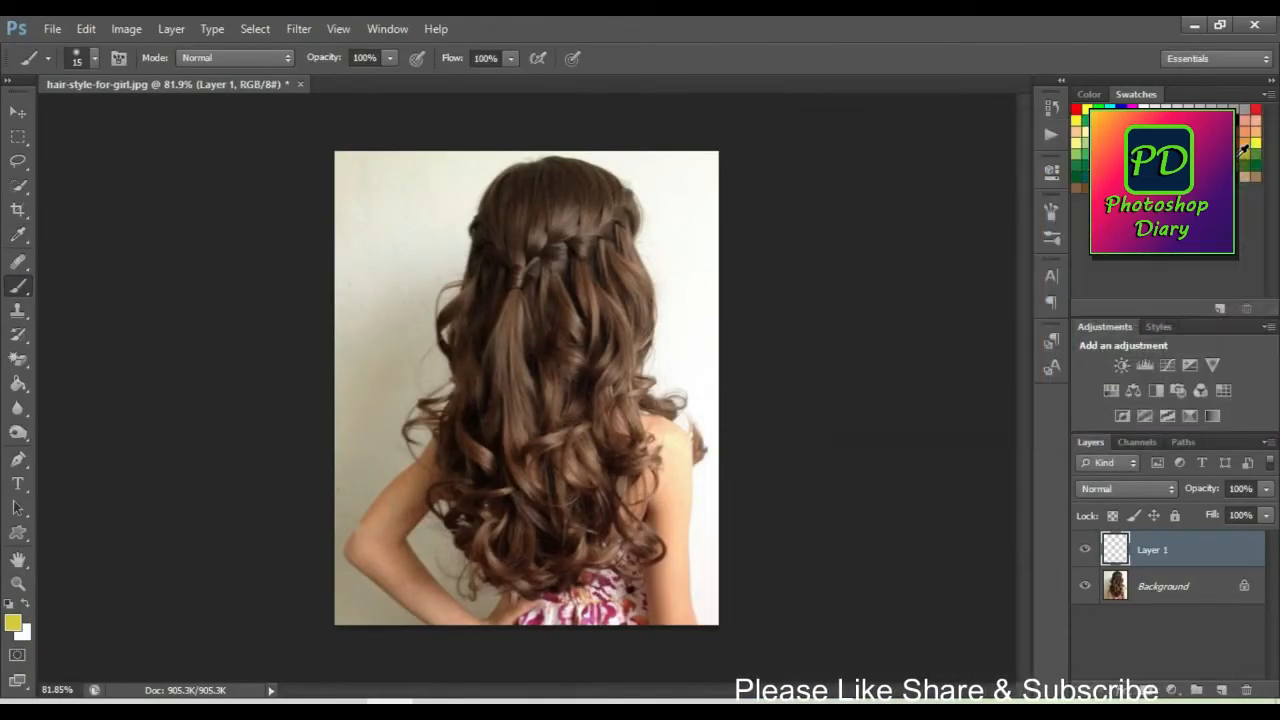
# - Choose the Brush tool and paint a yellow stroke on Layer 1 along the right side of the hair's crown
pyautogui.rightClick(18, 287)
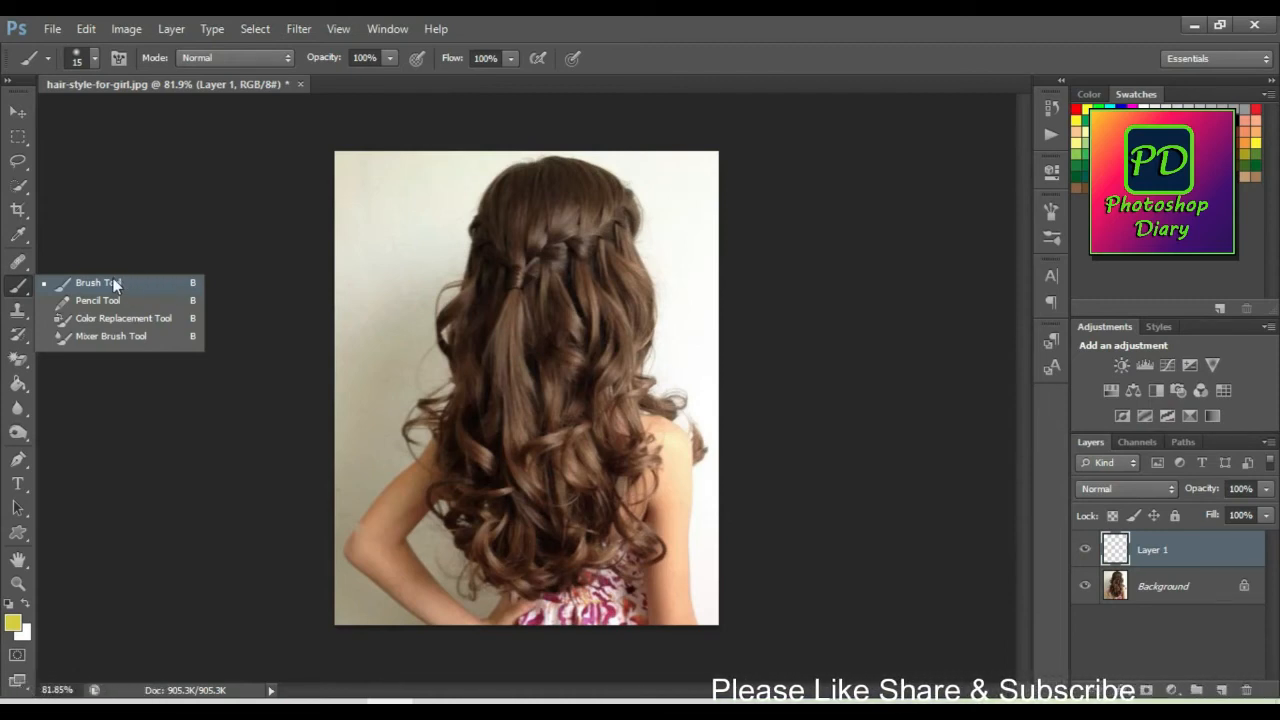
pyautogui.click(120, 283)
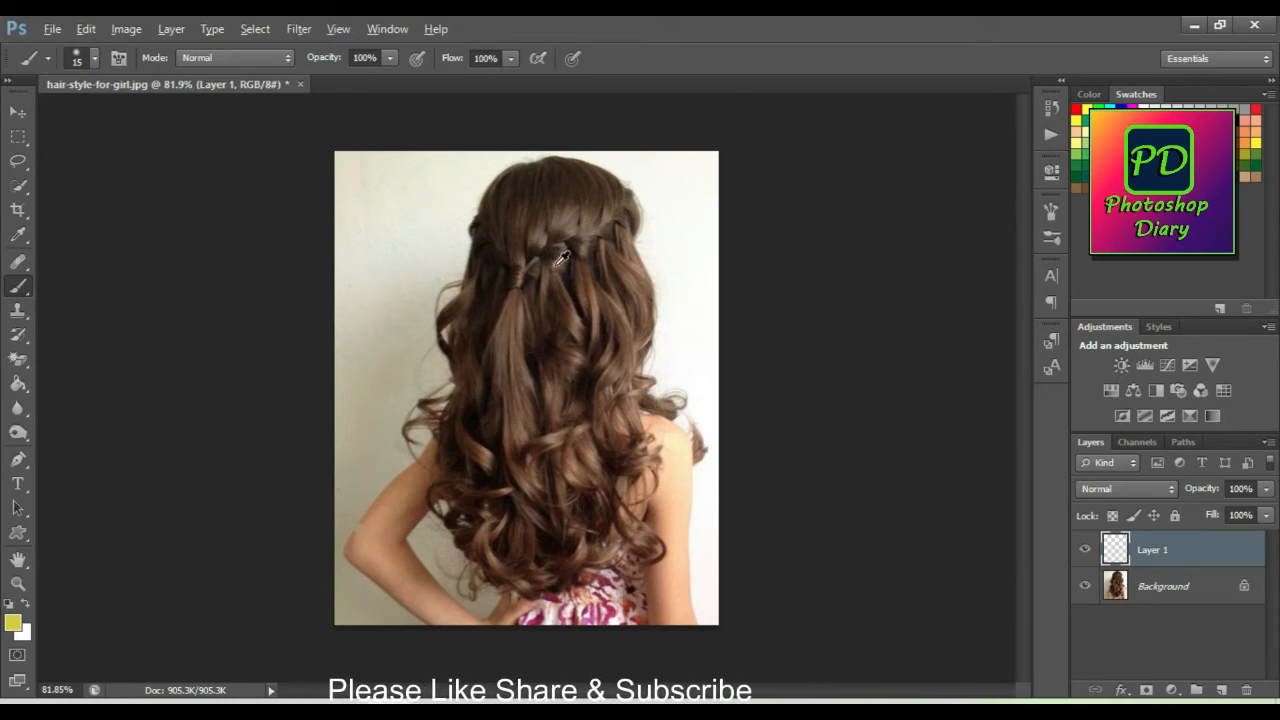
pyautogui.scroll(7, 558, 263)
pyautogui.moveTo(563, 222); pyautogui.dragTo(526, 375)
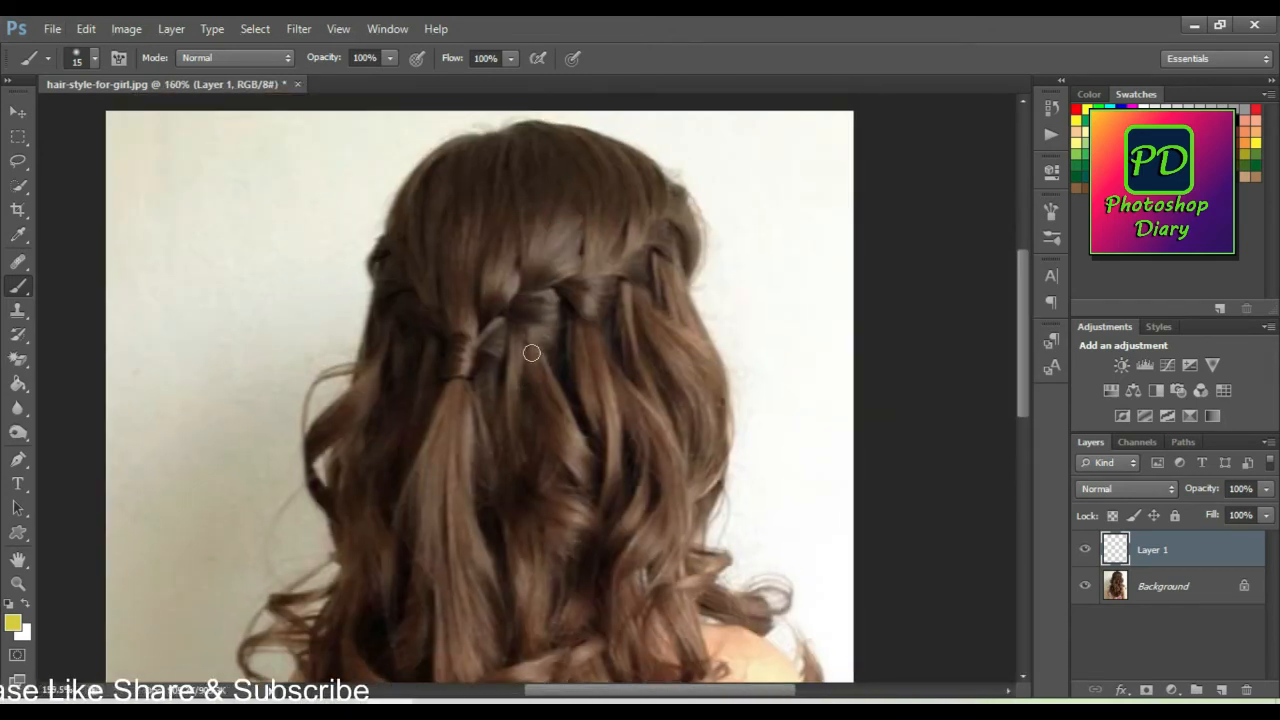
pyautogui.scroll(3, 531, 353)
pyautogui.moveTo(564, 271); pyautogui.dragTo(530, 424)
pyautogui.moveTo(663, 244)
pyautogui.mouseDown()
pyautogui.moveTo(555, 197)
pyautogui.moveTo(597, 195)
pyautogui.moveTo(495, 200)
pyautogui.mouseUp()
pyautogui.scroll(-4, 493, 206)
pyautogui.scroll(-2, 498, 206)
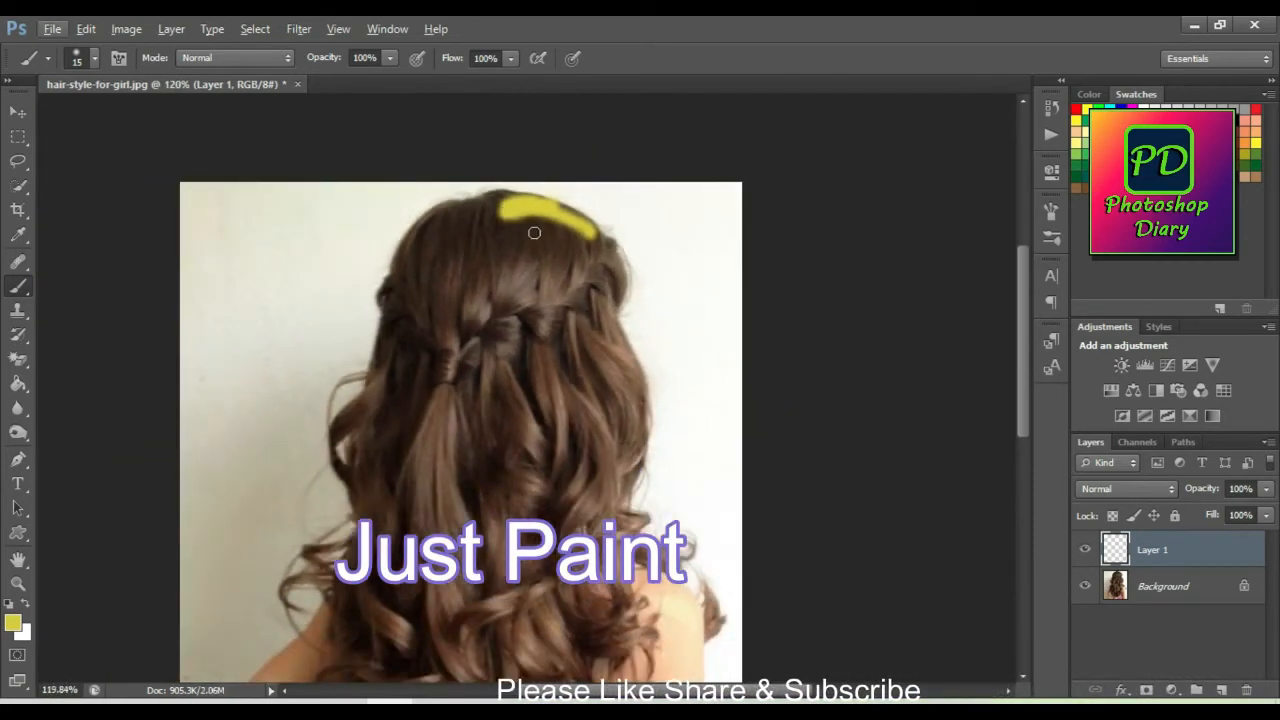
# - Enlarge the brush to 70 and paint yellow over the crown and the hair's right side down past the shoulder curls
pyautogui.press(']')
pyautogui.press(']')
pyautogui.press(']')
pyautogui.moveTo(580, 257)
pyautogui.mouseDown()
pyautogui.moveTo(471, 233)
pyautogui.moveTo(536, 212)
pyautogui.moveTo(479, 209)
pyautogui.moveTo(419, 243)
pyautogui.moveTo(396, 328)
pyautogui.moveTo(410, 253)
pyautogui.mouseUp()
pyautogui.moveTo(612, 297)
pyautogui.mouseDown()
pyautogui.moveTo(636, 457)
pyautogui.moveTo(612, 522)
pyautogui.moveTo(643, 549)
pyautogui.moveTo(655, 545)
pyautogui.moveTo(642, 523)
pyautogui.moveTo(714, 623)
pyautogui.mouseUp()
pyautogui.press(']')
pyautogui.press(']')
pyautogui.press(']')
pyautogui.moveTo(663, 563)
pyautogui.mouseDown()
pyautogui.moveTo(583, 537)
pyautogui.moveTo(573, 517)
pyautogui.moveTo(569, 409)
pyautogui.moveTo(613, 408)
pyautogui.mouseUp()
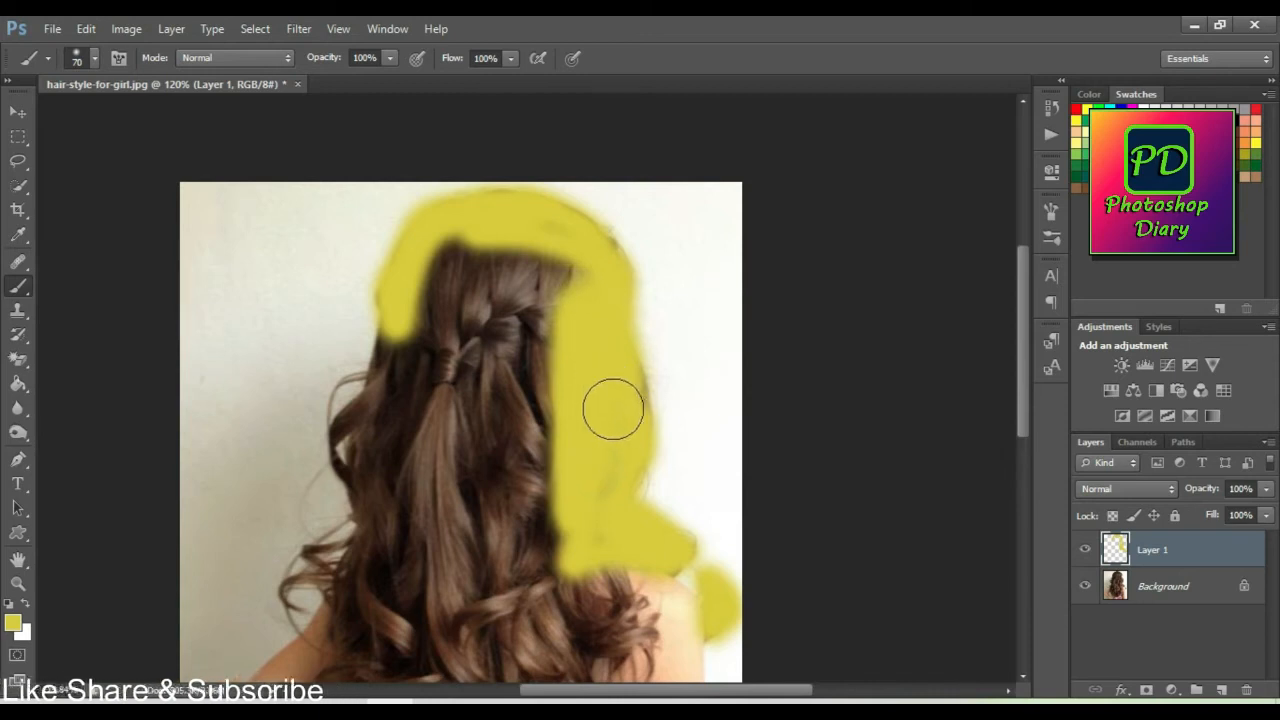
# - Paint yellow over the rest of the hair, covering the left side, the middle and the lower curls down to the dress
pyautogui.moveTo(536, 233)
pyautogui.mouseDown()
pyautogui.moveTo(487, 215)
pyautogui.moveTo(499, 344)
pyautogui.moveTo(548, 298)
pyautogui.moveTo(497, 261)
pyautogui.moveTo(420, 298)
pyautogui.moveTo(396, 433)
pyautogui.moveTo(360, 393)
pyautogui.moveTo(366, 450)
pyautogui.mouseUp()
pyautogui.press('space')
pyautogui.moveTo(400, 454)
pyautogui.mouseDown()
pyautogui.moveTo(450, 336)
pyautogui.moveTo(402, 428)
pyautogui.moveTo(341, 470)
pyautogui.moveTo(480, 403)
pyautogui.moveTo(437, 517)
pyautogui.moveTo(540, 214)
pyautogui.mouseUp()
pyautogui.press('space')
pyautogui.moveTo(606, 409); pyautogui.dragTo(599, 229)
pyautogui.moveTo(596, 258)
pyautogui.mouseDown()
pyautogui.moveTo(655, 347)
pyautogui.moveTo(651, 333)
pyautogui.moveTo(608, 462)
pyautogui.moveTo(647, 440)
pyautogui.moveTo(512, 508)
pyautogui.moveTo(448, 454)
pyautogui.moveTo(405, 433)
pyautogui.mouseUp()
pyautogui.moveTo(383, 337)
pyautogui.mouseDown()
pyautogui.moveTo(416, 492)
pyautogui.moveTo(399, 469)
pyautogui.moveTo(520, 509)
pyautogui.moveTo(679, 459)
pyautogui.moveTo(678, 296)
pyautogui.moveTo(592, 387)
pyautogui.moveTo(451, 406)
pyautogui.moveTo(393, 318)
pyautogui.moveTo(355, 319)
pyautogui.mouseUp()
pyautogui.moveTo(398, 229); pyautogui.dragTo(426, 401)
pyautogui.moveTo(426, 311); pyautogui.dragTo(412, 346)
pyautogui.moveTo(477, 217); pyautogui.dragTo(466, 380)
pyautogui.moveTo(443, 403)
pyautogui.mouseDown()
pyautogui.moveTo(466, 269)
pyautogui.moveTo(683, 316)
pyautogui.mouseUp()
pyautogui.moveTo(583, 500); pyautogui.dragTo(553, 378)
pyautogui.moveTo(711, 363)
pyautogui.mouseDown()
pyautogui.moveTo(747, 418)
pyautogui.moveTo(673, 406)
pyautogui.mouseUp()
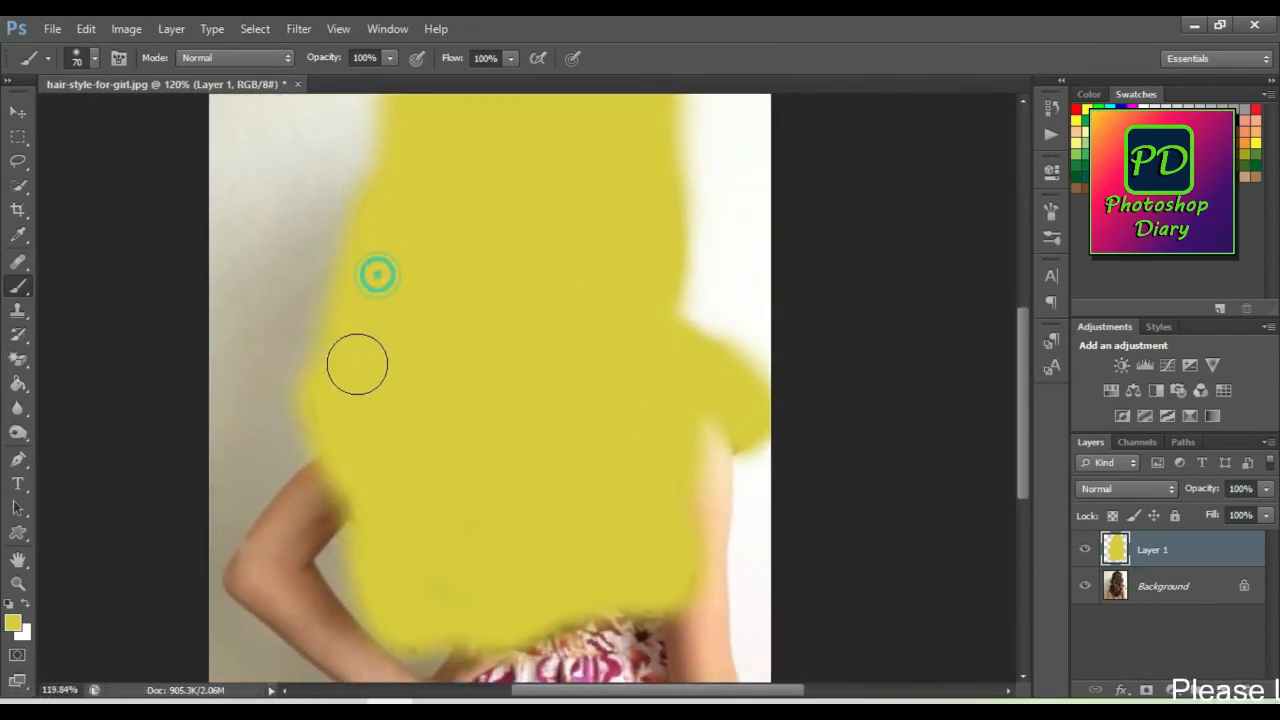
pyautogui.moveTo(494, 517)
pyautogui.mouseDown()
pyautogui.moveTo(500, 443)
pyautogui.moveTo(529, 491)
pyautogui.moveTo(497, 580)
pyautogui.mouseUp()
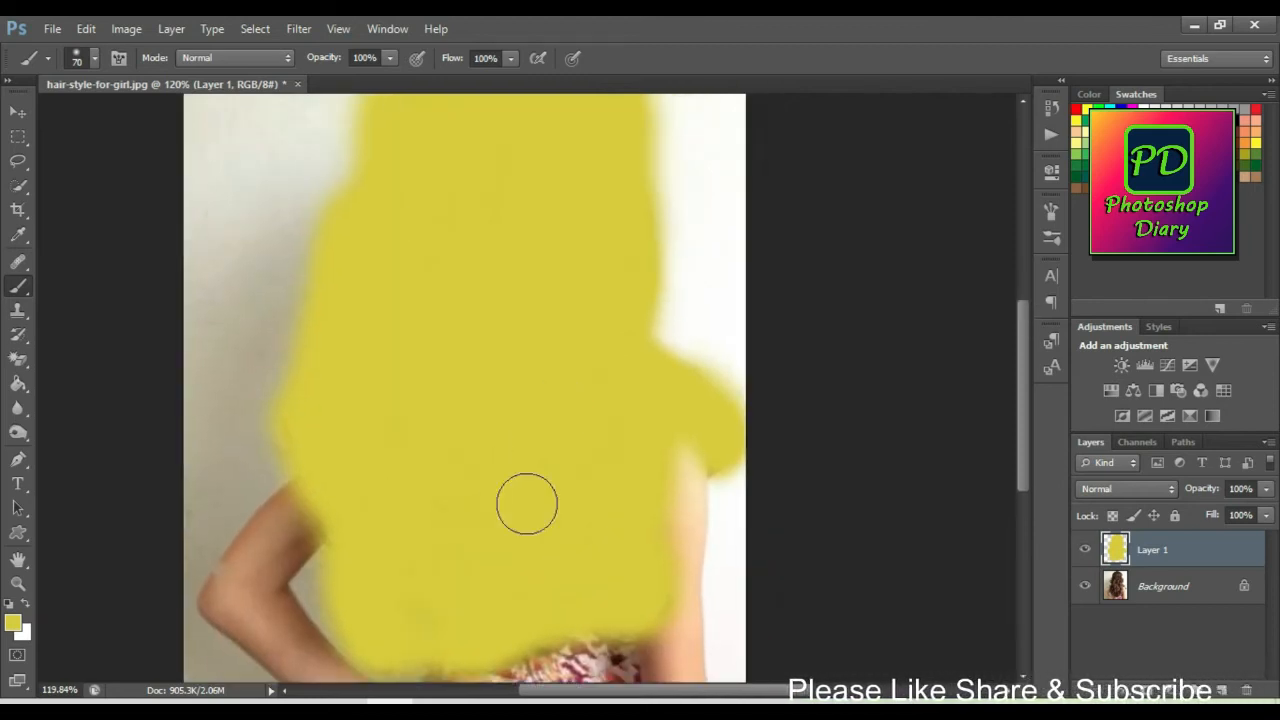
# - Set the painted layer's blending mode to Soft Light and add a layer mask to it
pyautogui.hotkey('ctrl', '0')
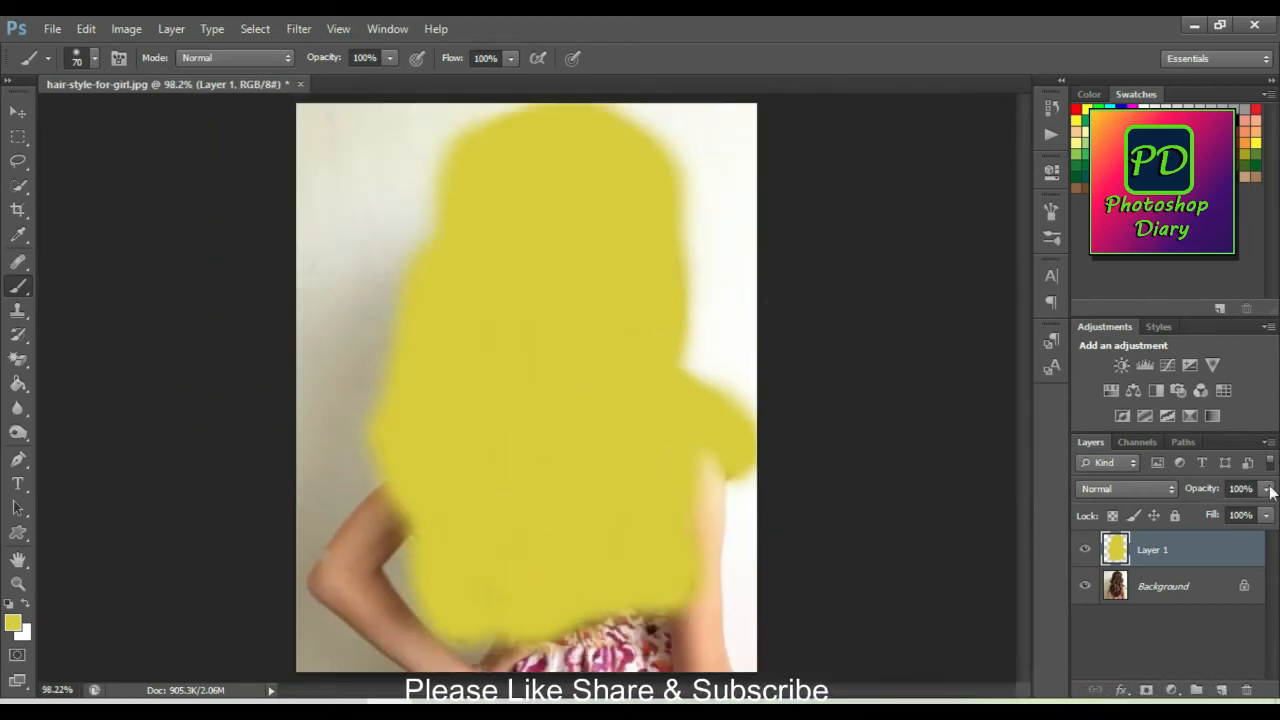
pyautogui.click(1127, 489)
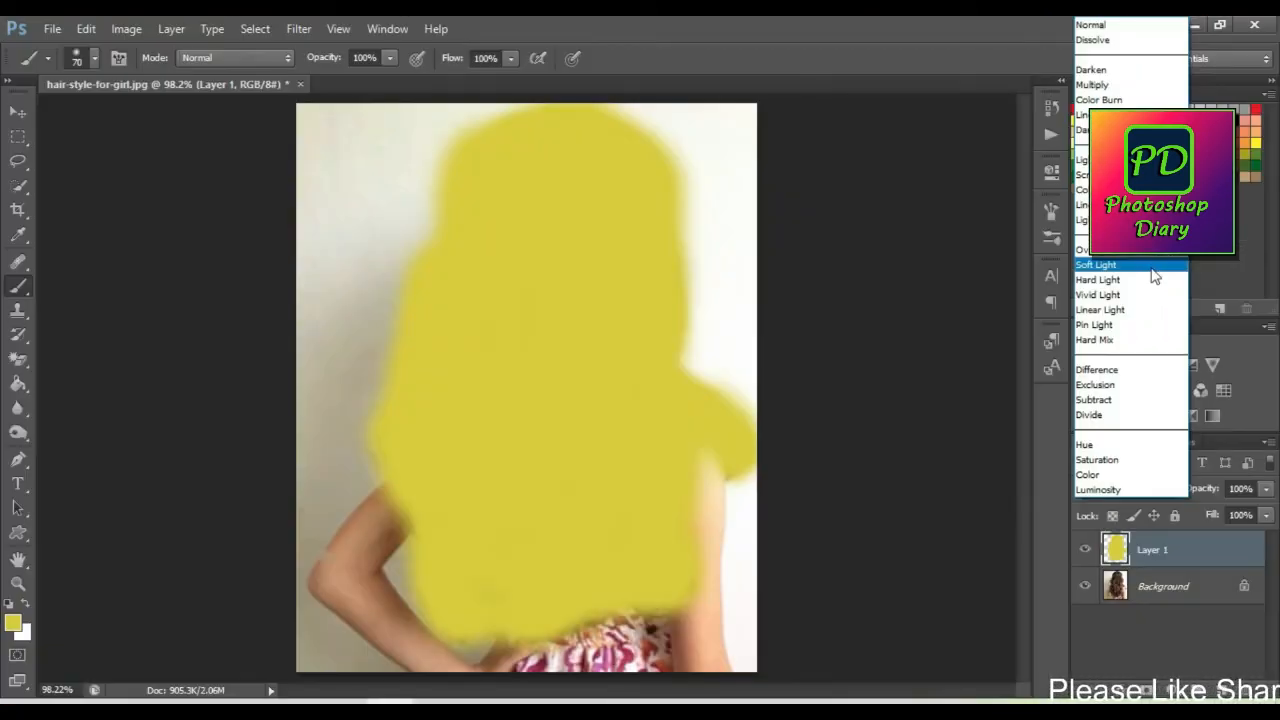
pyautogui.click(1153, 276)
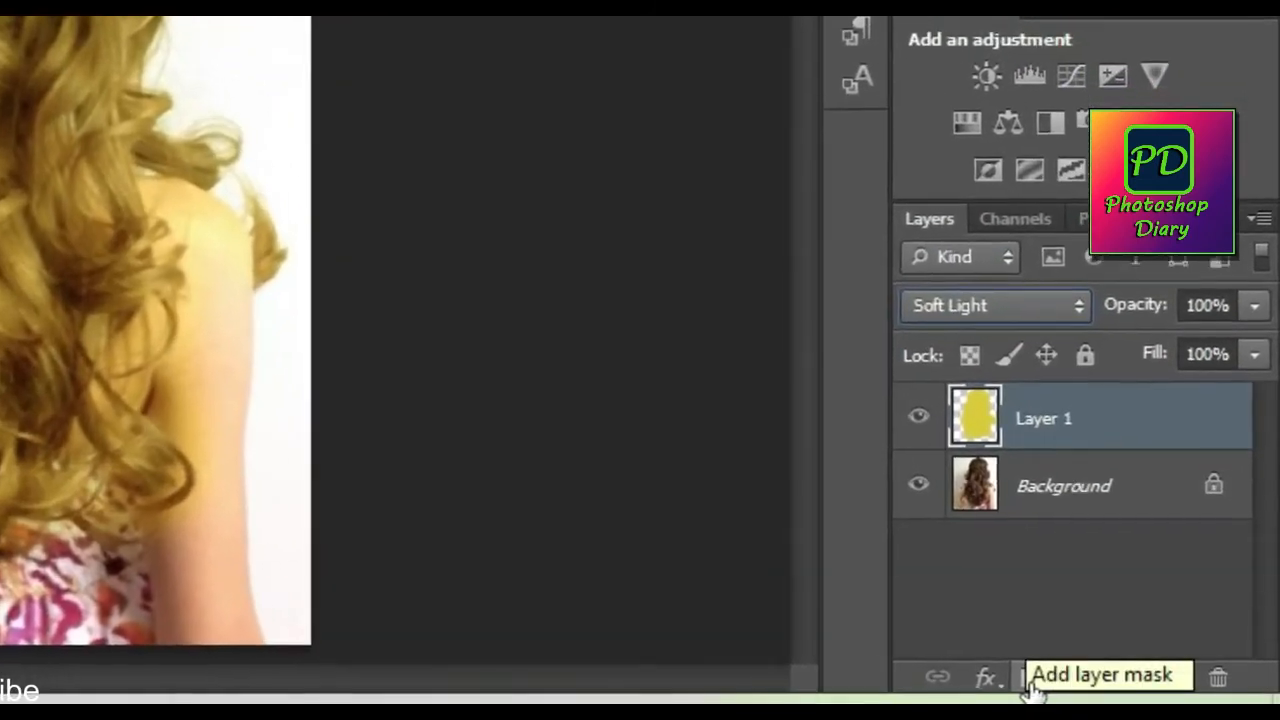
pyautogui.click(1031, 686)
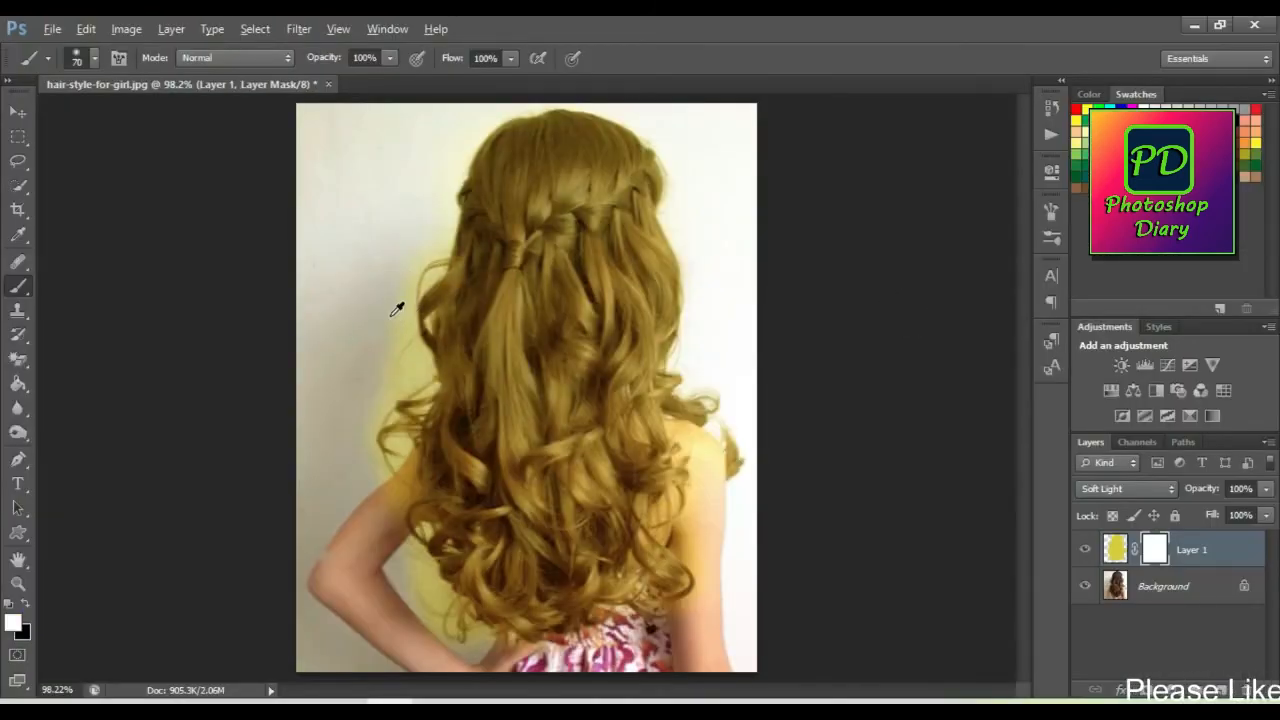
# - Reduce the brush to 15 and paint black on the mask along the upper left edge of the head
pyautogui.scroll(3, 397, 310)
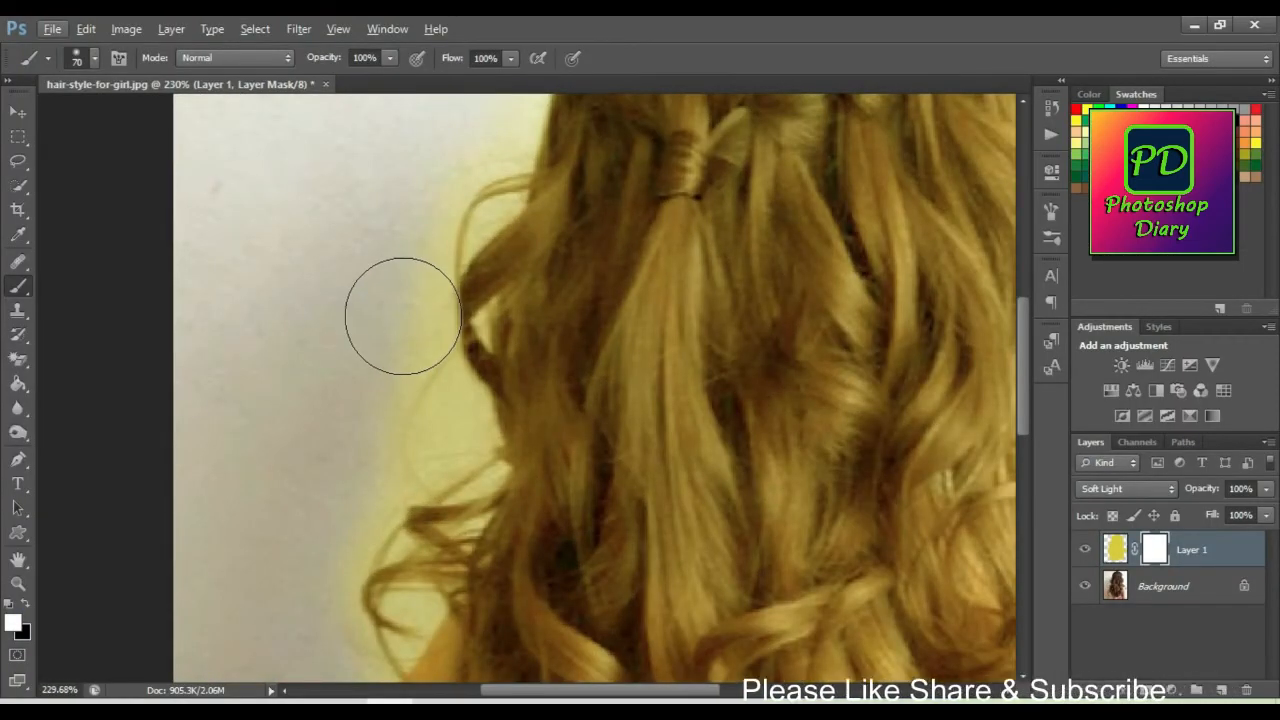
pyautogui.moveTo(459, 292); pyautogui.dragTo(365, 535)
pyautogui.moveTo(580, 105); pyautogui.dragTo(540, 308)
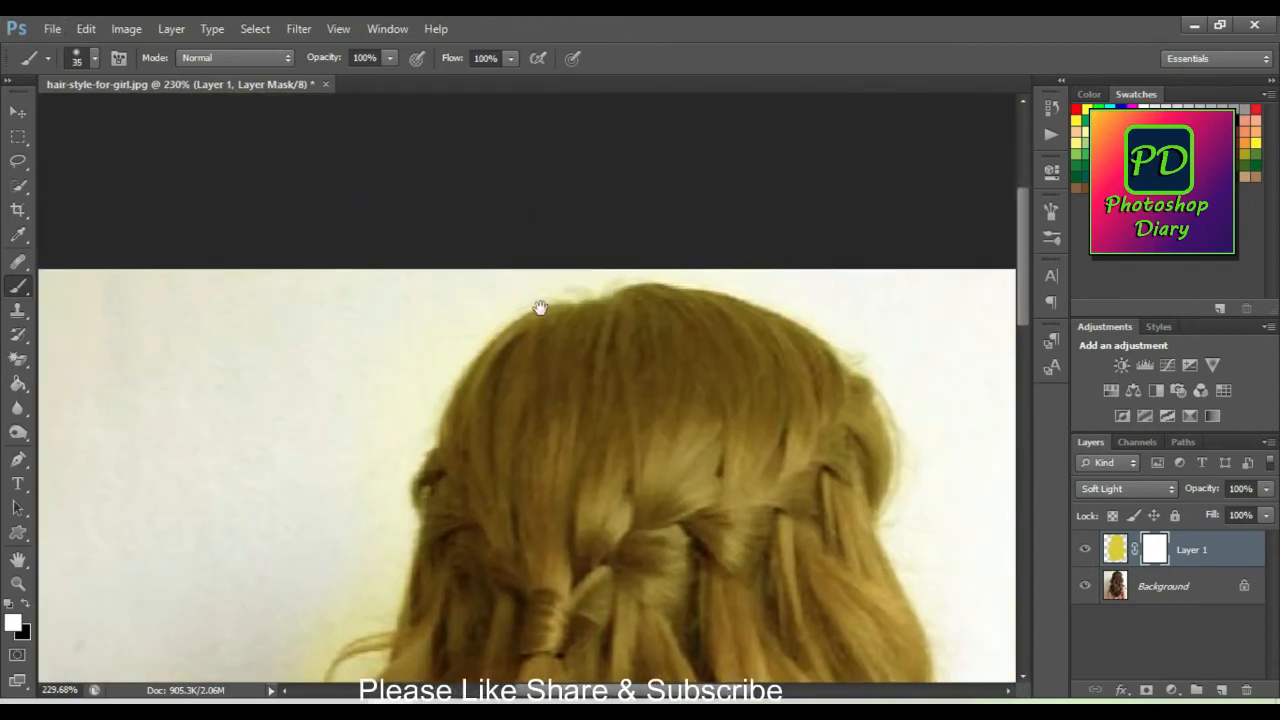
pyautogui.press('[')
pyautogui.press('[')
pyautogui.press('[')
pyautogui.press('[')
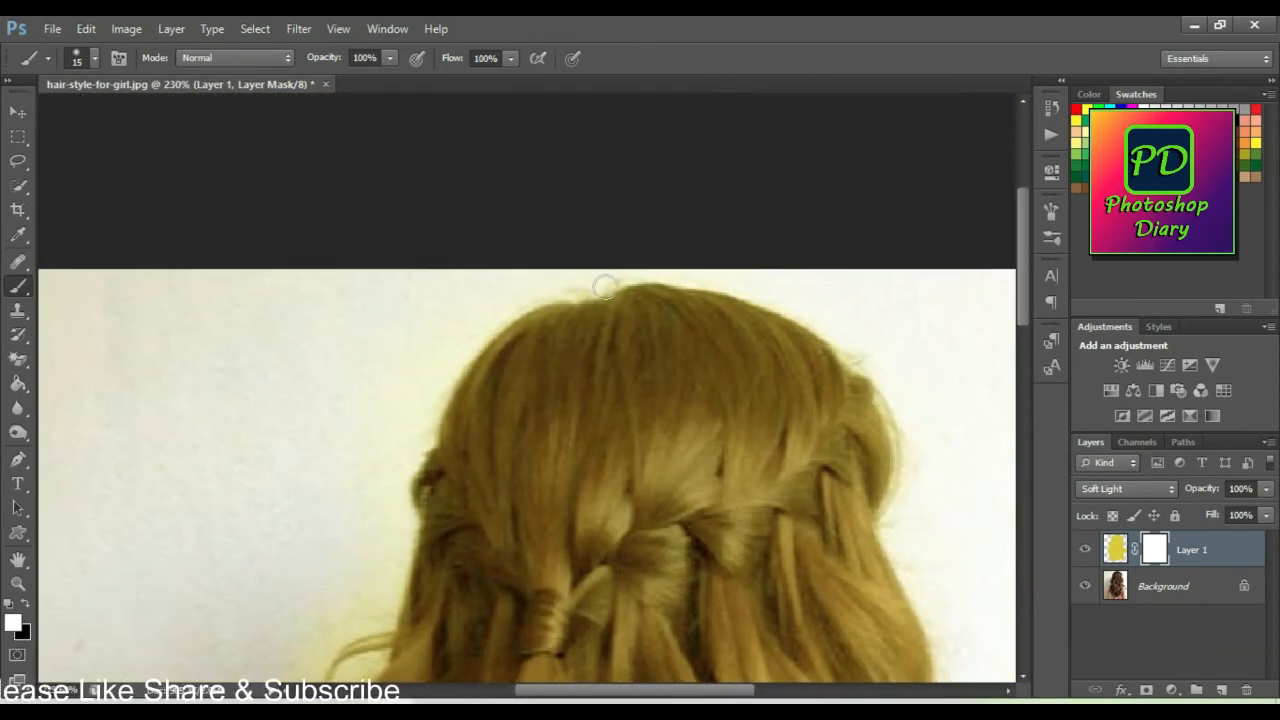
pyautogui.moveTo(406, 446)
pyautogui.mouseDown()
pyautogui.moveTo(457, 337)
pyautogui.moveTo(471, 259)
pyautogui.mouseUp()
pyautogui.moveTo(422, 482); pyautogui.dragTo(406, 497)
pyautogui.moveTo(552, 238)
pyautogui.mouseDown()
pyautogui.moveTo(501, 376)
pyautogui.moveTo(466, 260)
pyautogui.mouseUp()
# - Enlarge the brush to 40 and mask the yellow tint off the wall left of the braid and side strands
pyautogui.press(']')
pyautogui.press(']')
pyautogui.press(']')
pyautogui.press(']')
pyautogui.press(']')
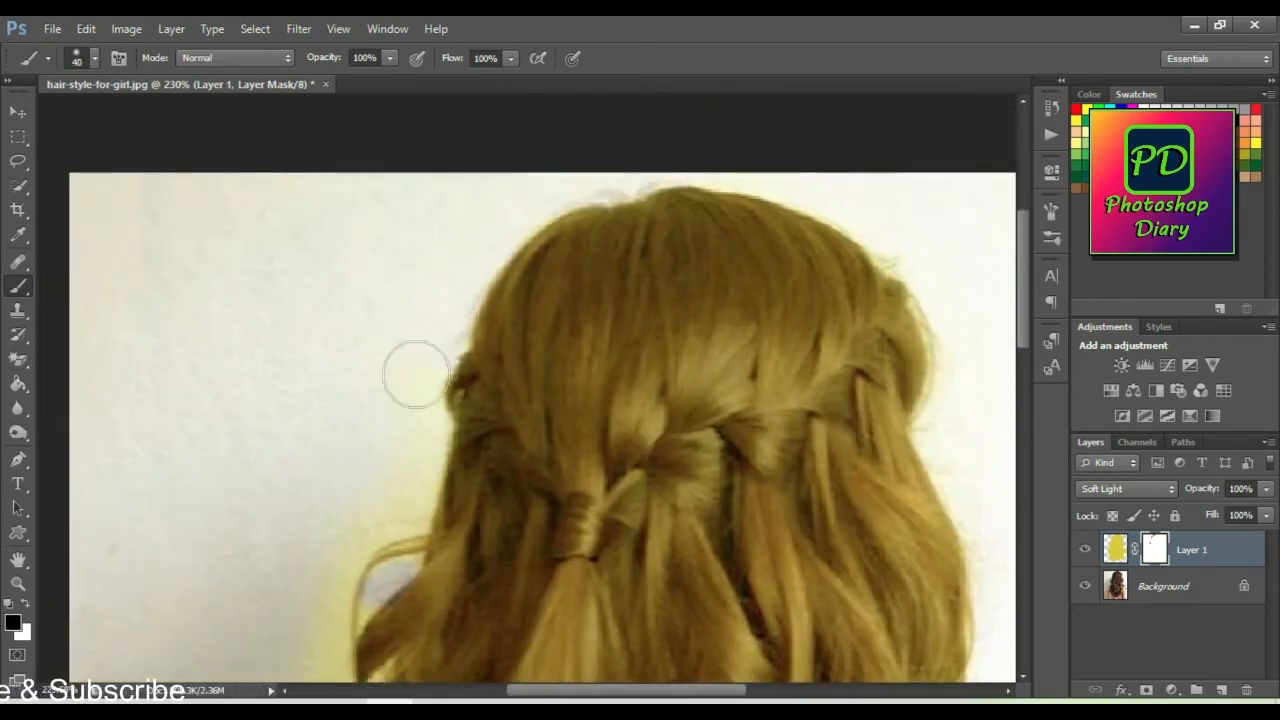
pyautogui.scroll(-3, 402, 398)
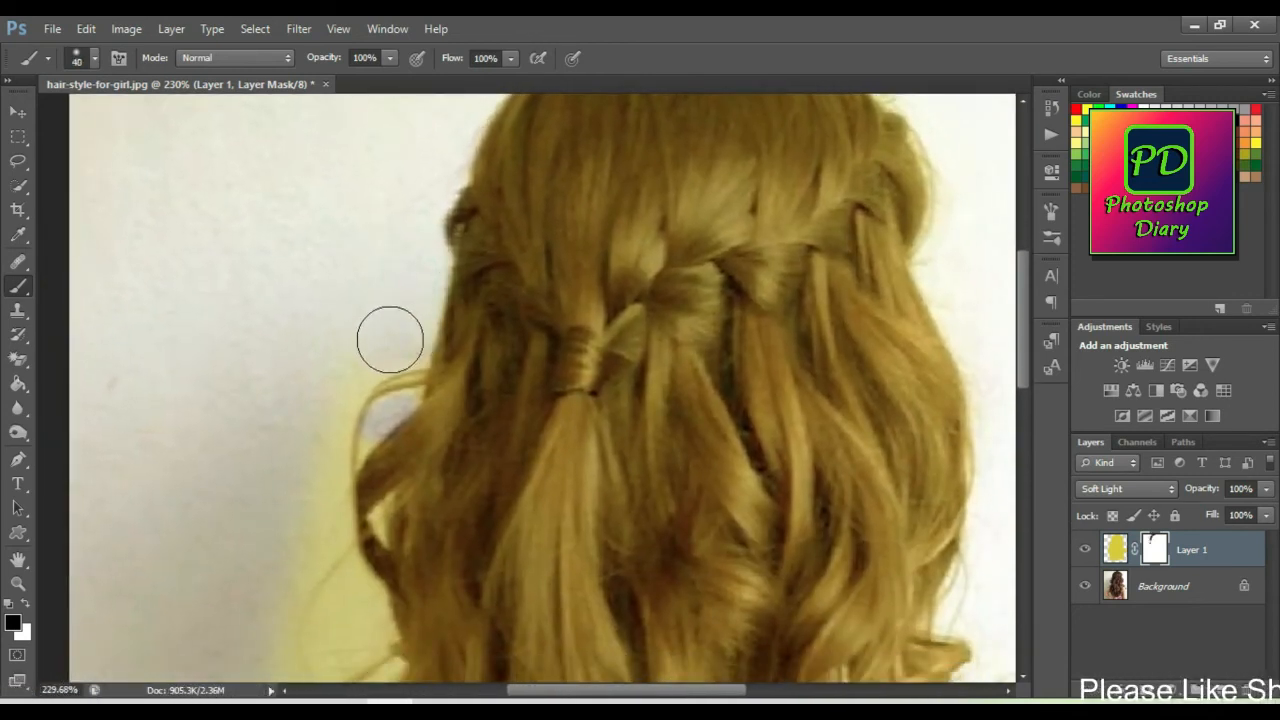
pyautogui.scroll(-3, 329, 408)
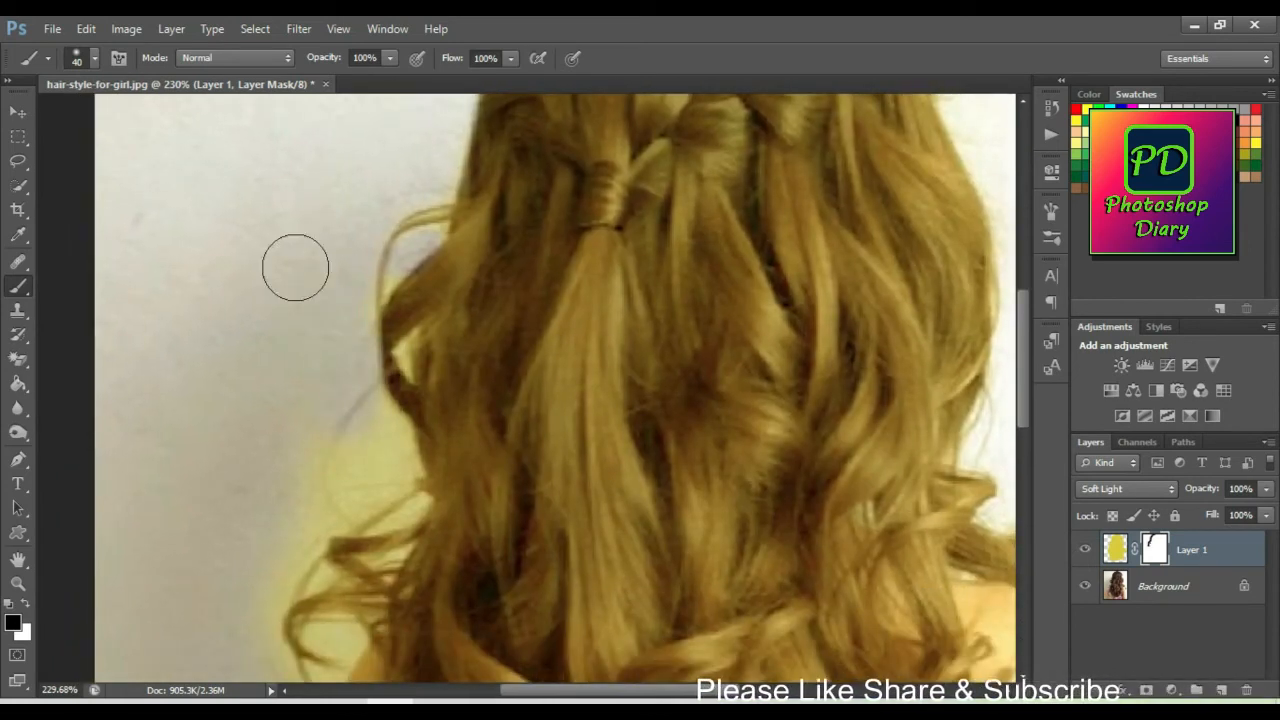
# - Reduce the brush to 10 and mask the yellow tint around the thin looping strand left of the hair
pyautogui.press('[')
pyautogui.press('[')
pyautogui.press('[')
pyautogui.press('[')
pyautogui.press('[')
pyautogui.press('[')
pyautogui.moveTo(380, 422); pyautogui.dragTo(346, 450)
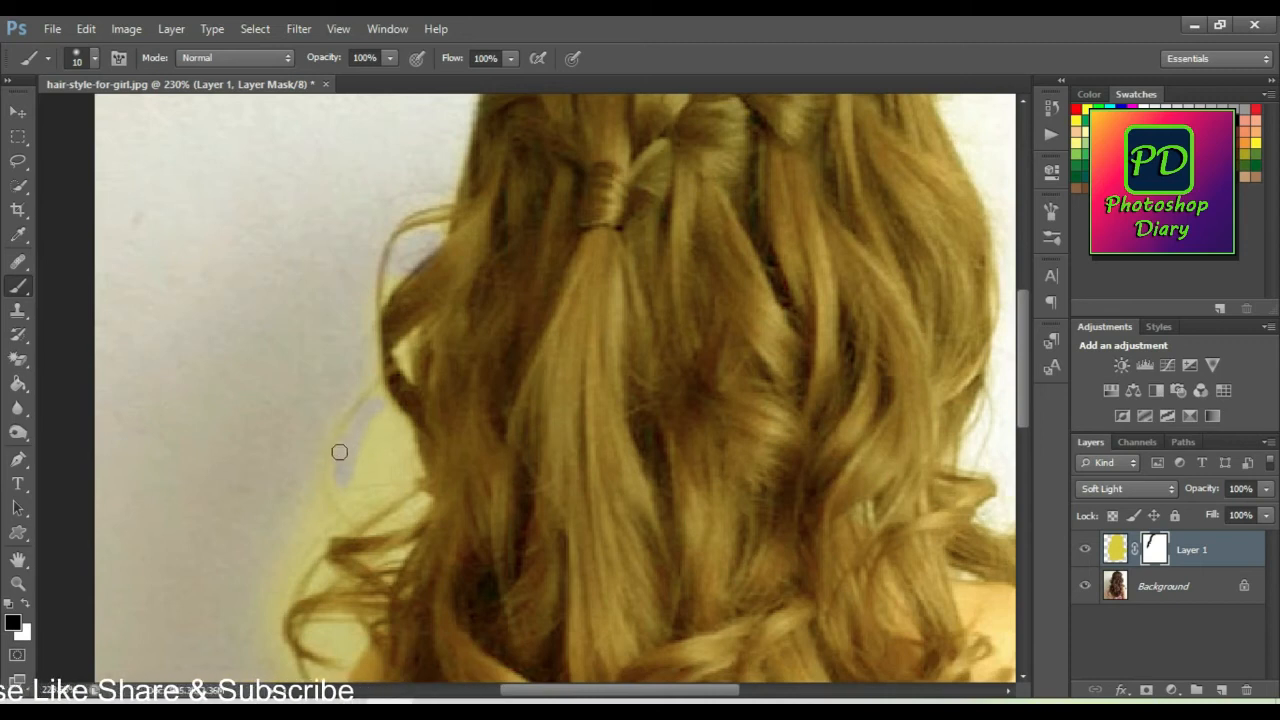
pyautogui.moveTo(358, 450)
pyautogui.mouseDown()
pyautogui.moveTo(399, 460)
pyautogui.moveTo(360, 490)
pyautogui.moveTo(369, 432)
pyautogui.moveTo(352, 429)
pyautogui.moveTo(339, 458)
pyautogui.moveTo(334, 398)
pyautogui.moveTo(316, 526)
pyautogui.moveTo(370, 321)
pyautogui.mouseUp()
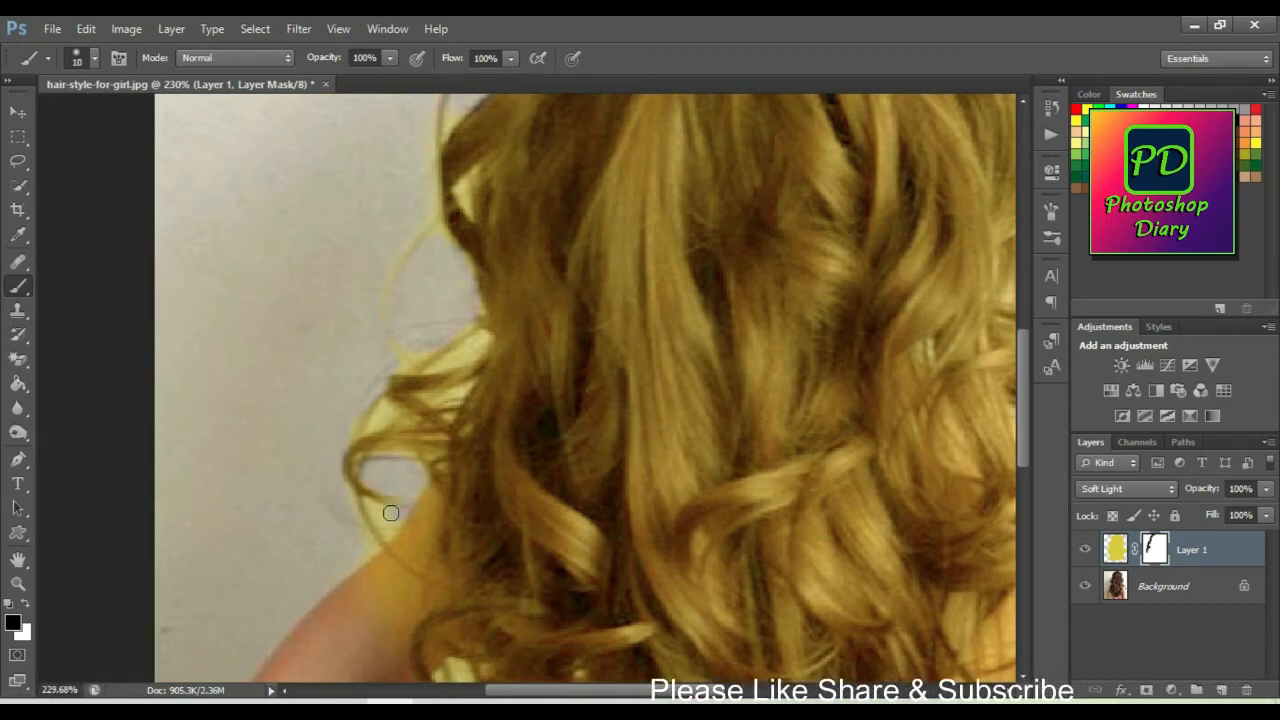
# - Mask the yellow tint off the bent upper arm and around the curls overlapping it
pyautogui.moveTo(408, 517)
pyautogui.mouseDown()
pyautogui.moveTo(404, 541)
pyautogui.moveTo(424, 543)
pyautogui.moveTo(437, 512)
pyautogui.moveTo(437, 545)
pyautogui.moveTo(446, 378)
pyautogui.mouseUp()
pyautogui.moveTo(431, 462); pyautogui.dragTo(422, 482)
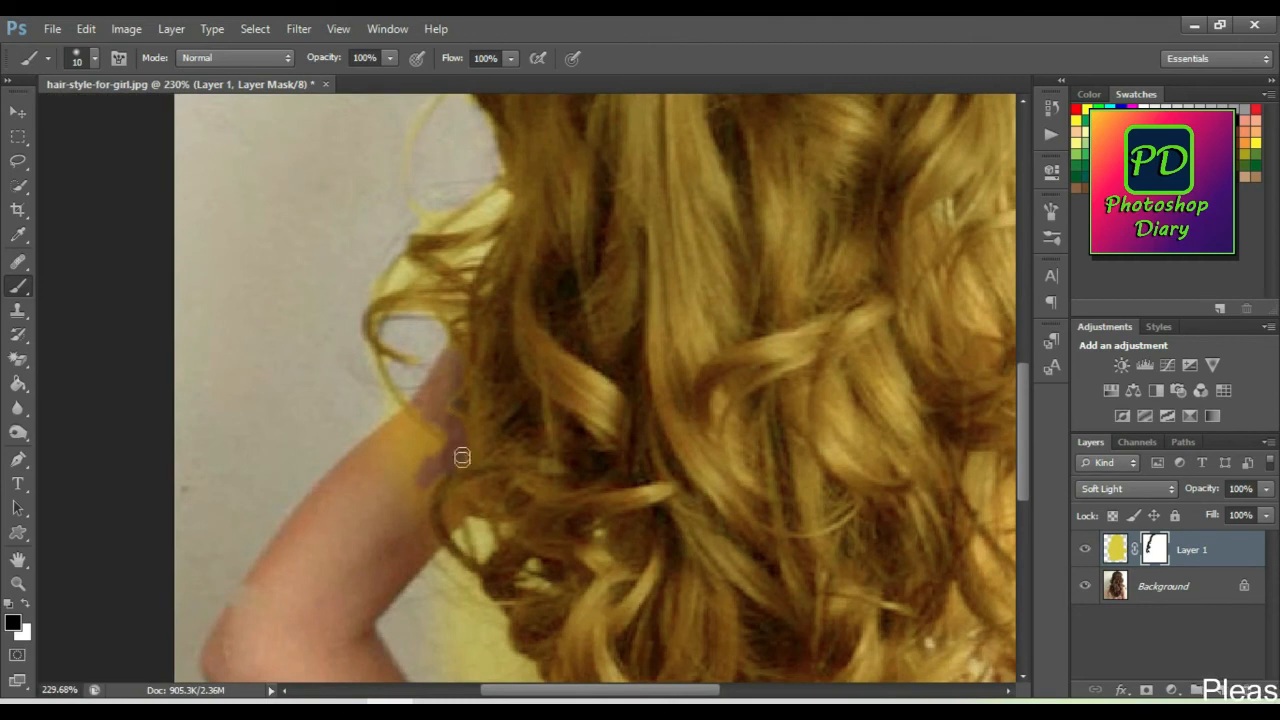
pyautogui.press(']')
pyautogui.press(']')
pyautogui.moveTo(392, 452)
pyautogui.mouseDown()
pyautogui.moveTo(386, 489)
pyautogui.moveTo(412, 488)
pyautogui.mouseUp()
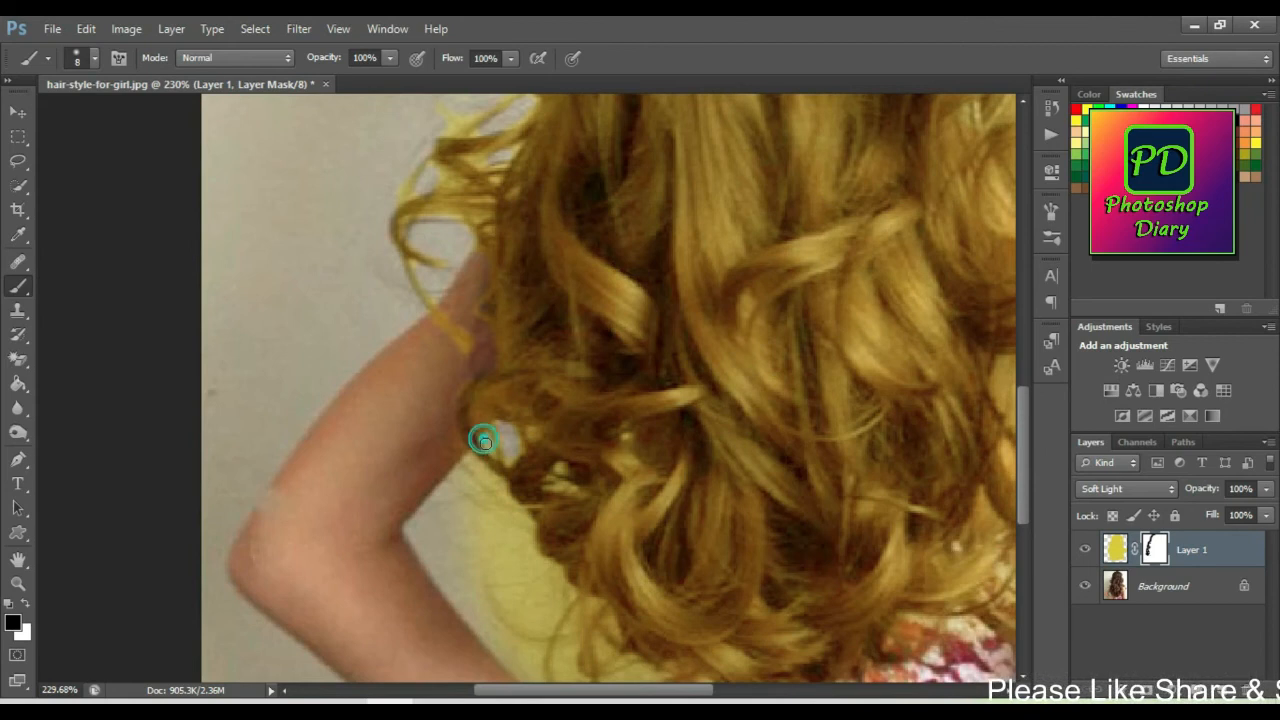
# - Mask the yellow tint off the wall between the bent arm and the lower curls, using larger and finer brush sizes
pyautogui.moveTo(496, 509)
pyautogui.mouseDown()
pyautogui.moveTo(462, 480)
pyautogui.moveTo(505, 530)
pyautogui.moveTo(533, 606)
pyautogui.moveTo(477, 551)
pyautogui.mouseUp()
pyautogui.press(']')
pyautogui.press(']')
pyautogui.press(']')
pyautogui.press(']')
pyautogui.press(']')
pyautogui.moveTo(527, 662); pyautogui.dragTo(509, 497)
pyautogui.press('[')
pyautogui.press('[')
pyautogui.press('[')
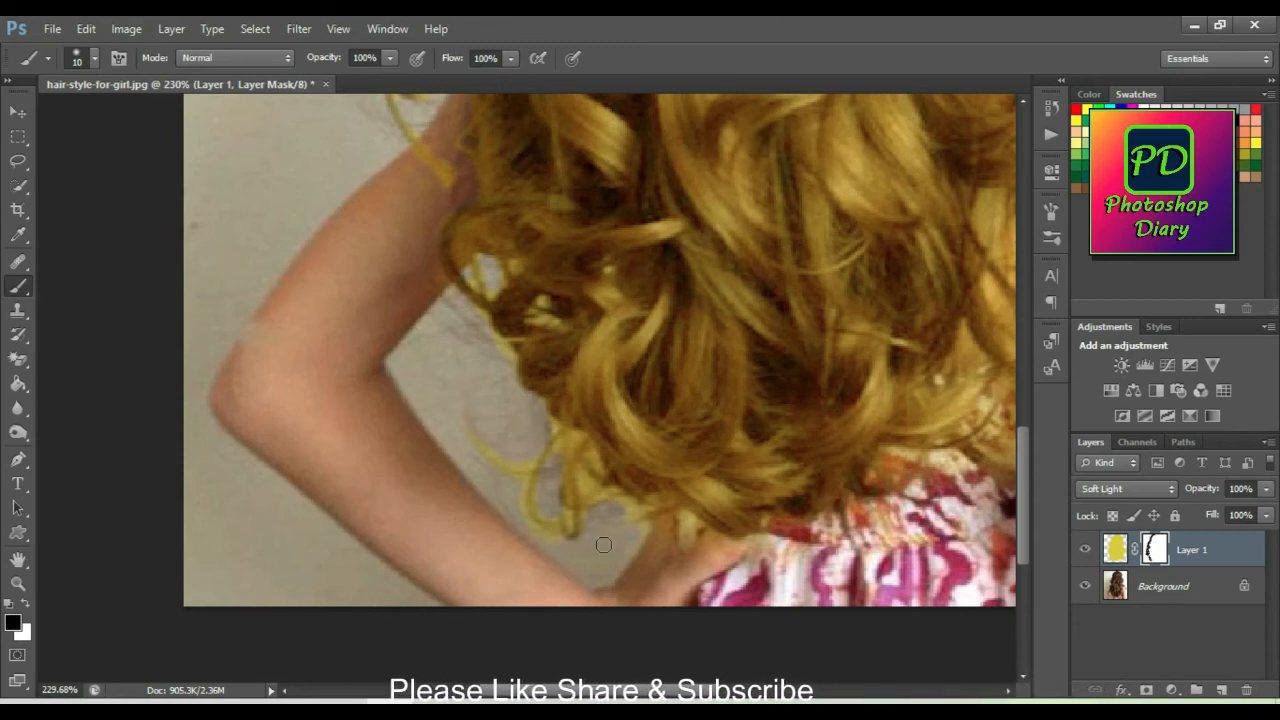
# - Paint black on the mask with a size 30 brush over the straight right arm to remove its yellow tint
pyautogui.moveTo(834, 520); pyautogui.dragTo(492, 560)
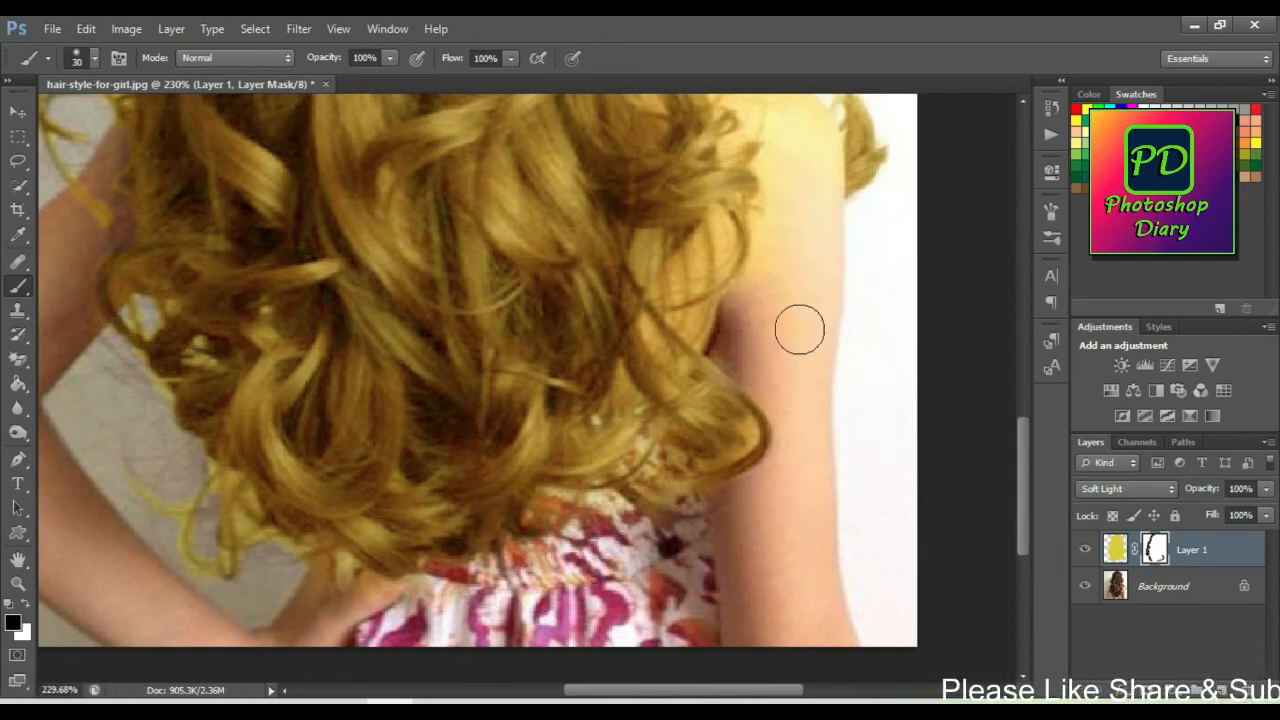
pyautogui.moveTo(783, 274); pyautogui.dragTo(791, 400)
pyautogui.moveTo(781, 219); pyautogui.dragTo(797, 383)
# - Reduce the brush to 8 and mask the tinted skin showing between the curls beside the right arm
pyautogui.press('[')
pyautogui.press('[')
pyautogui.press('[')
pyautogui.press('[')
pyautogui.press('[')
pyautogui.press('[')
pyautogui.moveTo(722, 342)
pyautogui.mouseDown()
pyautogui.moveTo(725, 391)
pyautogui.moveTo(694, 366)
pyautogui.moveTo(677, 374)
pyautogui.moveTo(698, 437)
pyautogui.mouseUp()
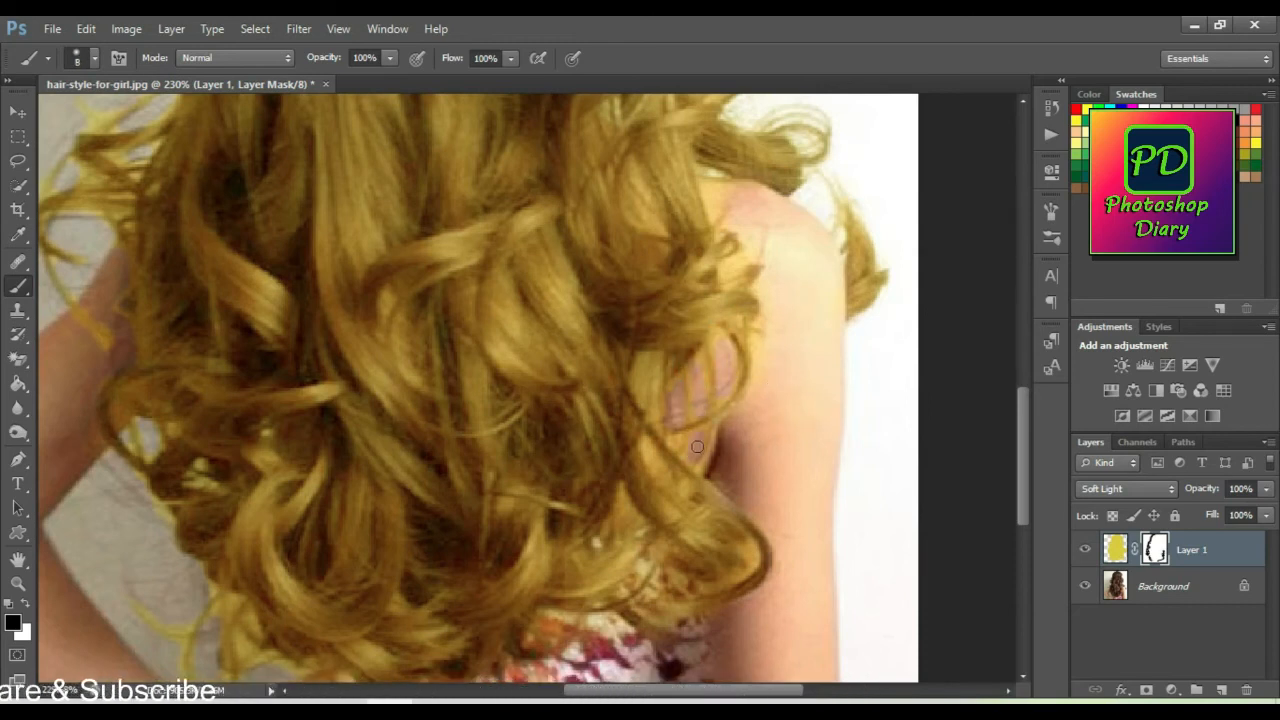
# - Mask the yellow tint from the right shoulder and along the hair's right edge up to the crown
pyautogui.moveTo(769, 248); pyautogui.dragTo(796, 367)
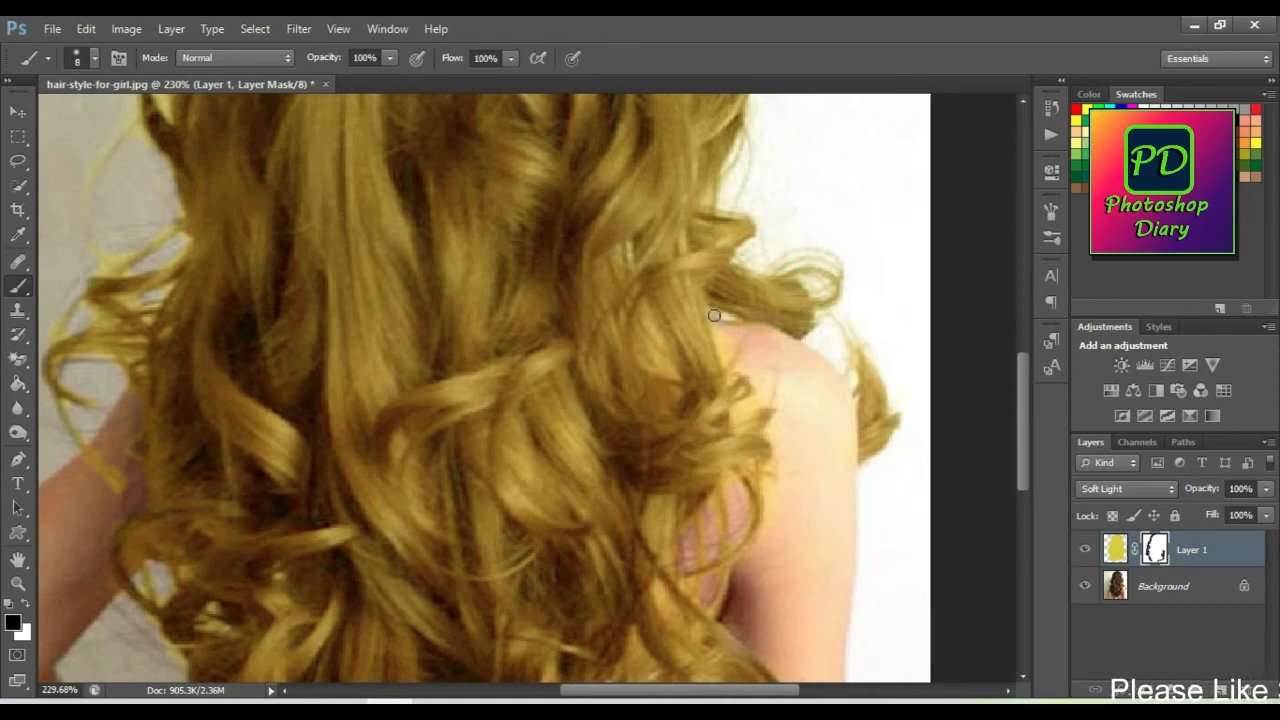
pyautogui.moveTo(804, 239); pyautogui.dragTo(834, 506)
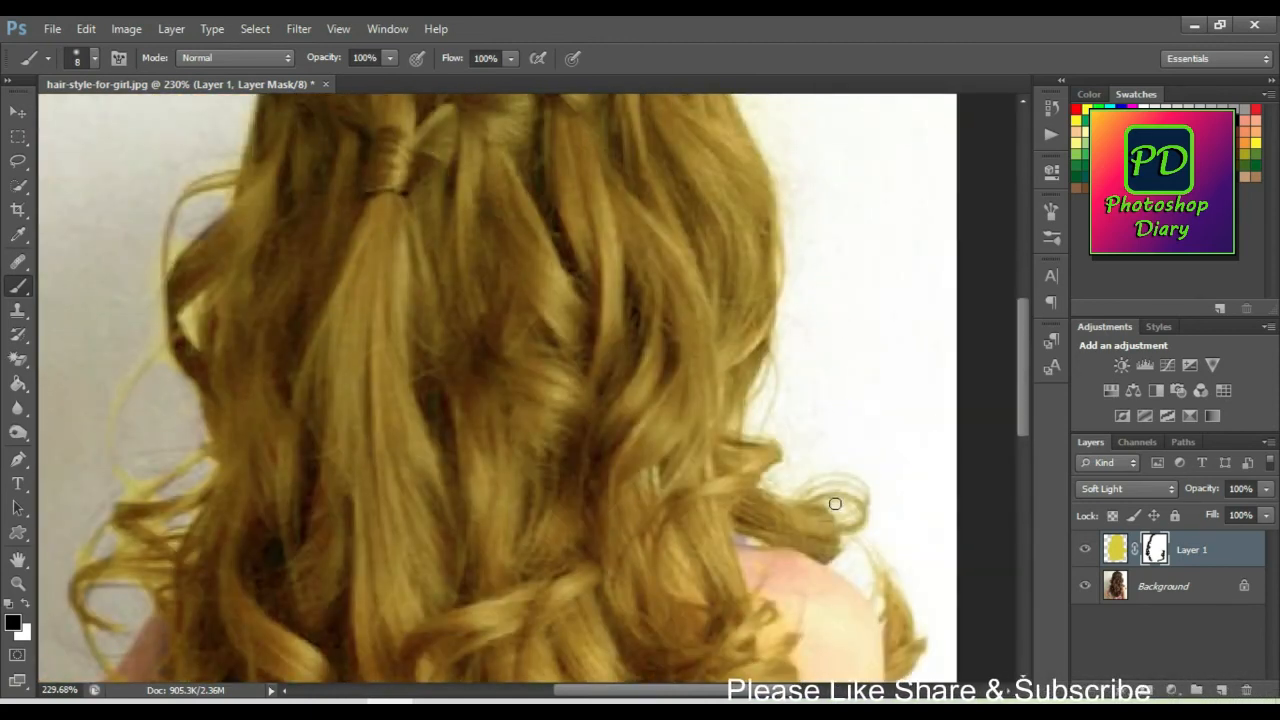
pyautogui.moveTo(811, 311); pyautogui.dragTo(829, 457)
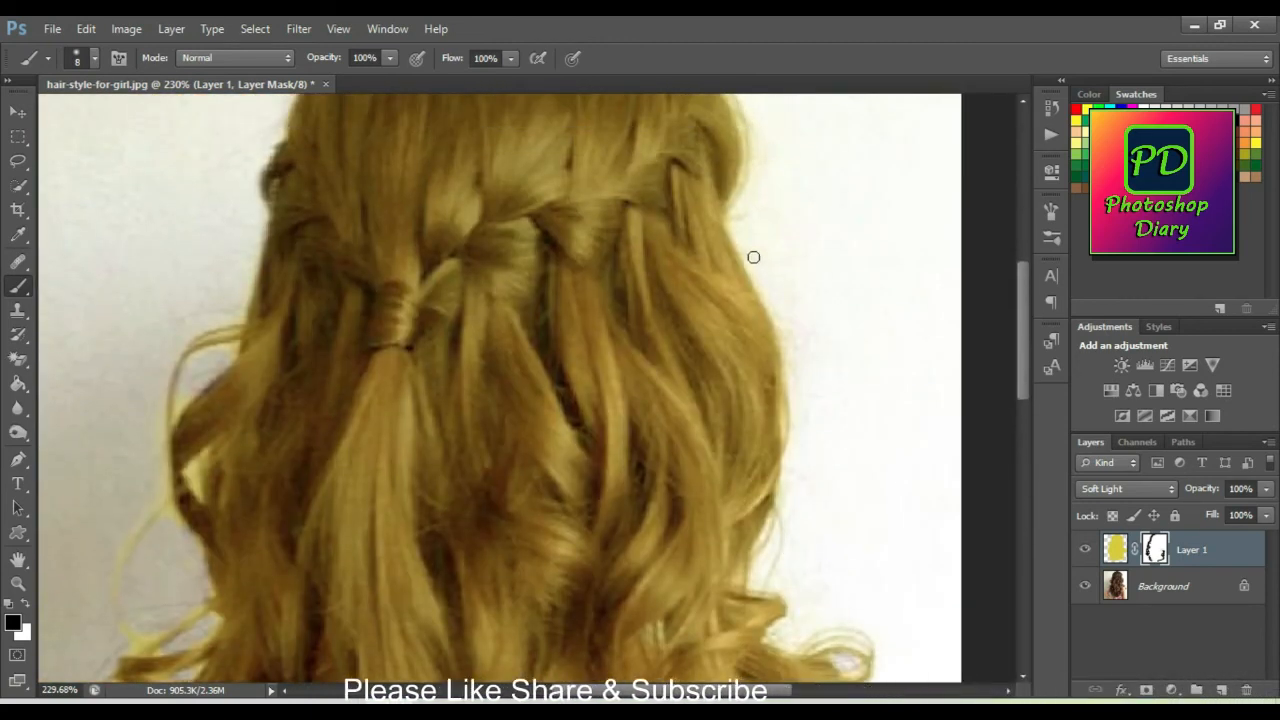
pyautogui.moveTo(764, 207); pyautogui.dragTo(757, 317)
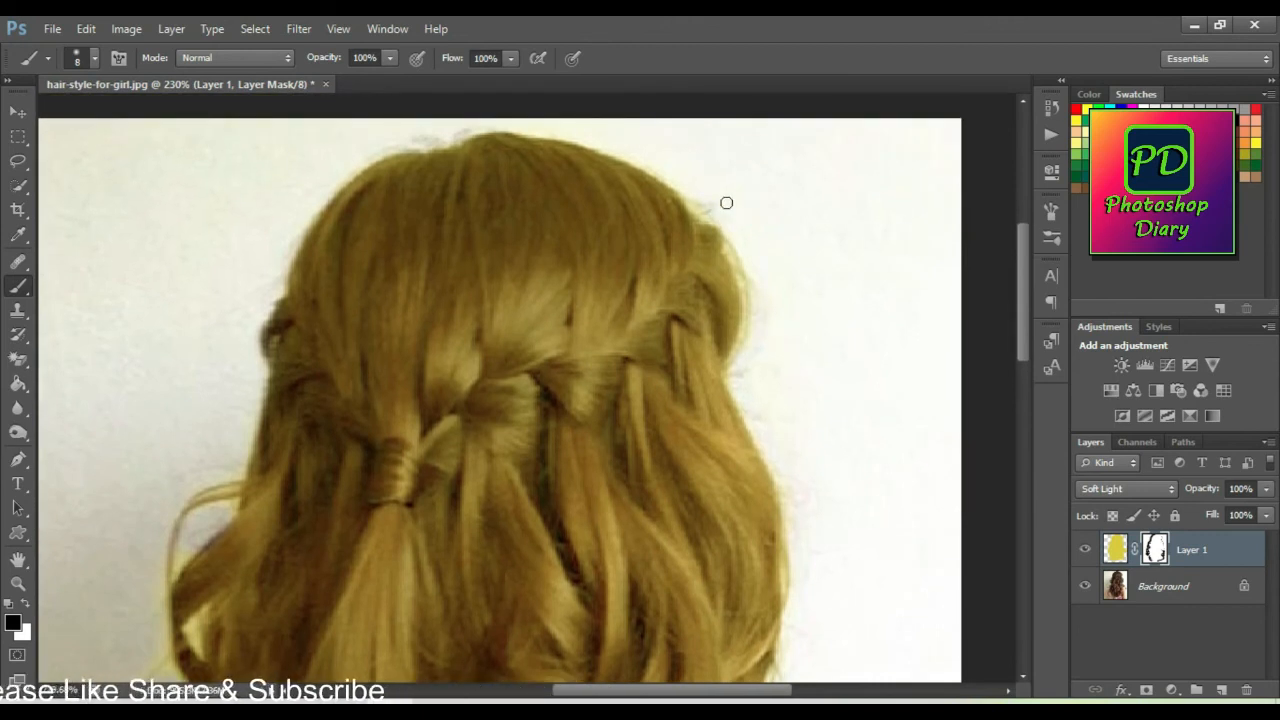
pyautogui.hotkey('ctrl', '0')
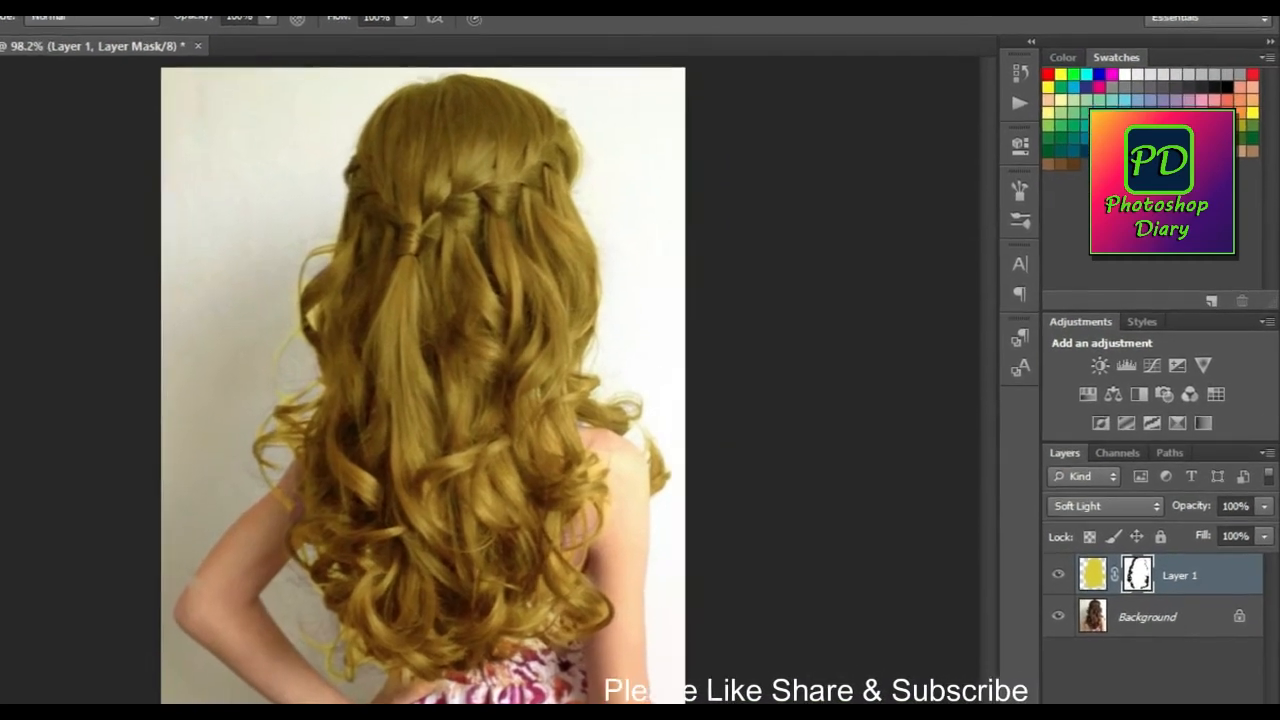
# - Add a Hue/Saturation adjustment layer and clip it to Layer 1
pyautogui.click(1158, 715)
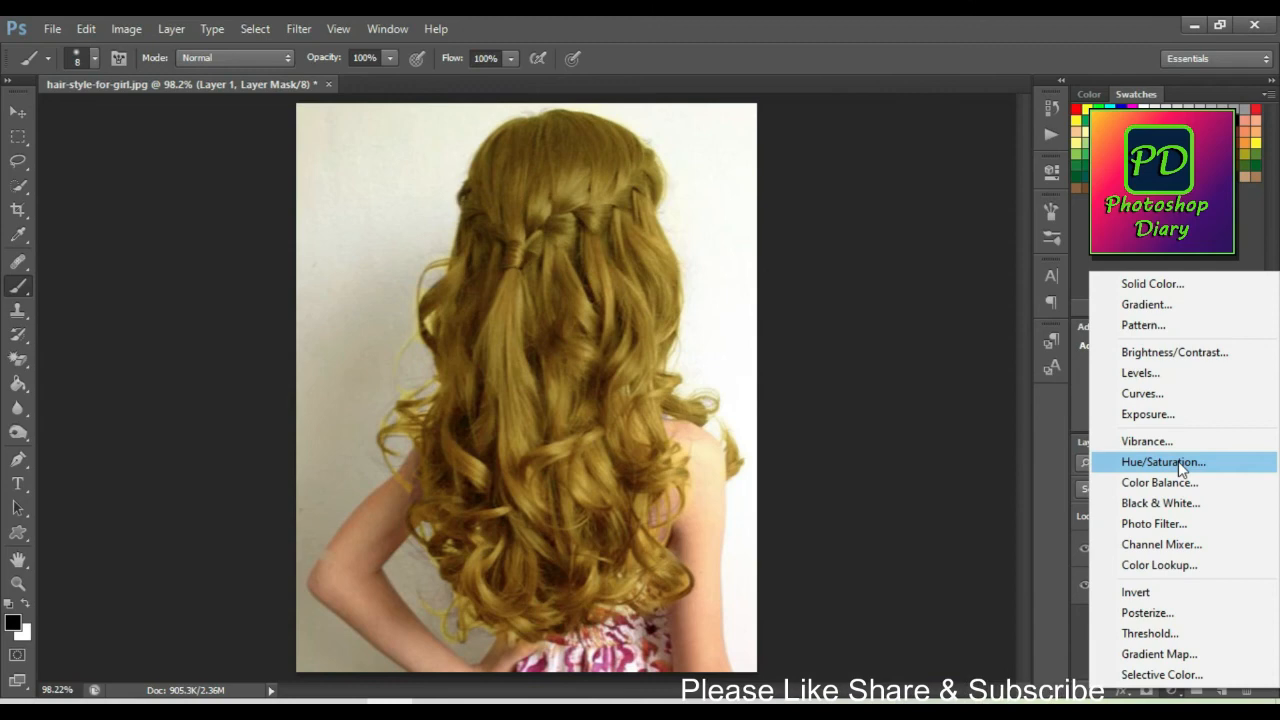
pyautogui.click(1178, 461)
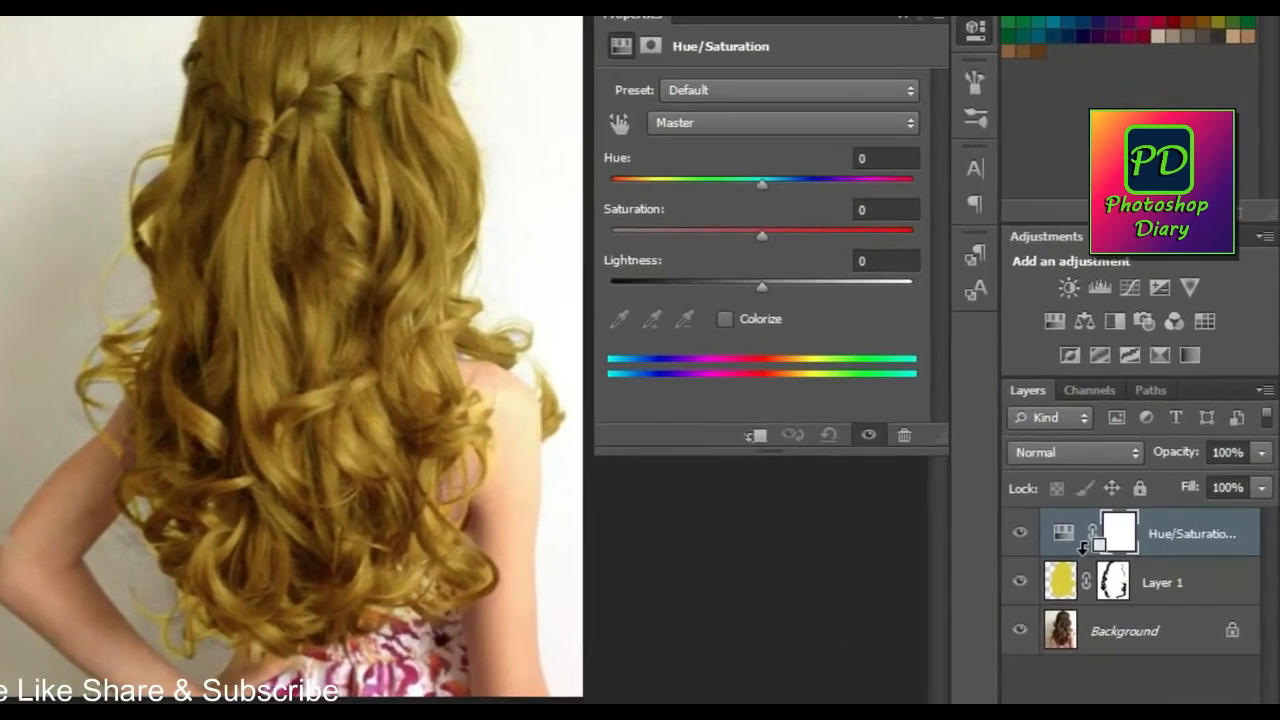
pyautogui.keyDown('alt'); pyautogui.click(1082, 547); pyautogui.keyUp('alt')
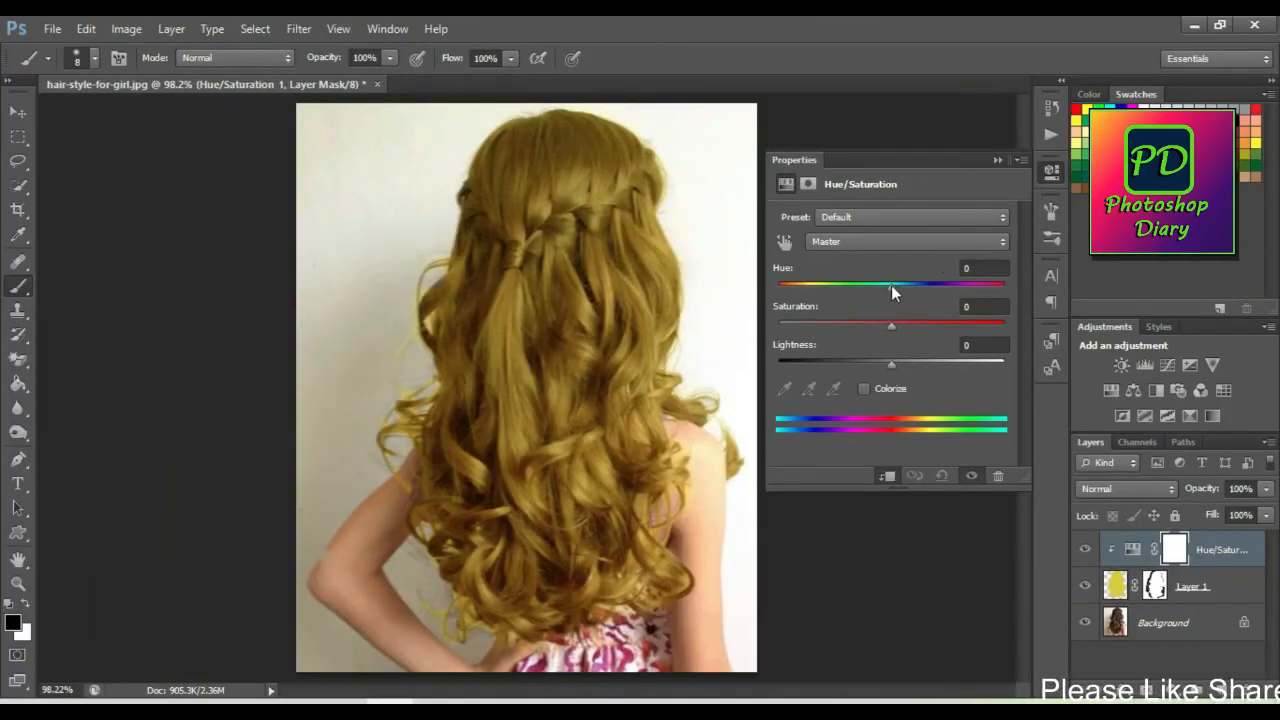
# - Set the adjustment's Hue to -180 and Saturation to -20 to turn the hair purple, and collapse its properties
pyautogui.moveTo(891, 285); pyautogui.dragTo(814, 280)
pyautogui.moveTo(886, 325); pyautogui.dragTo(870, 328)
pyautogui.moveTo(832, 286); pyautogui.dragTo(772, 304)
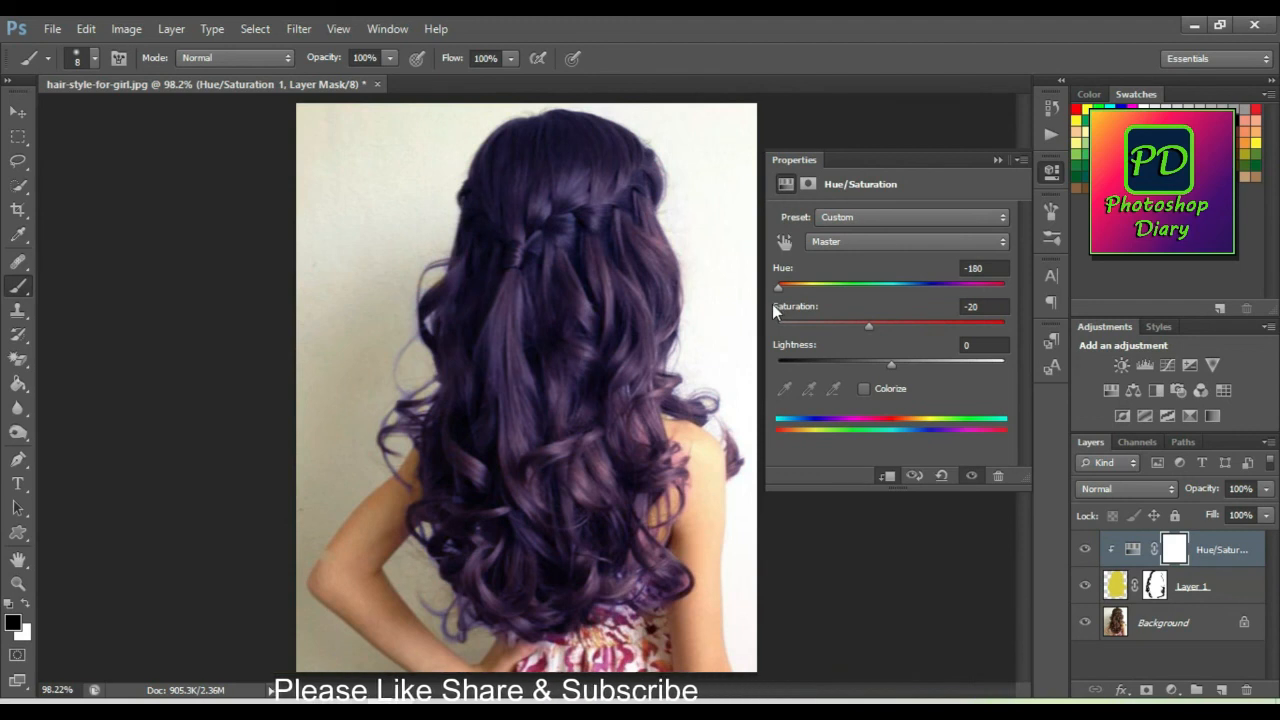
pyautogui.click(997, 160)
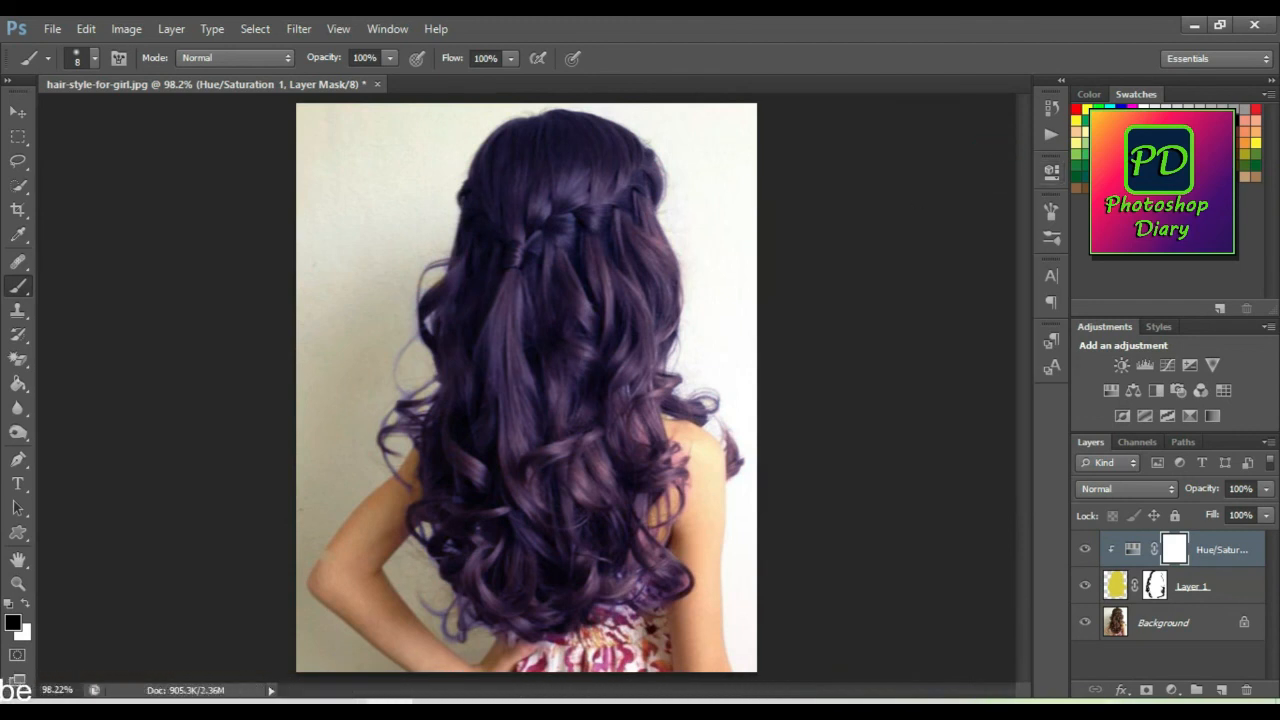